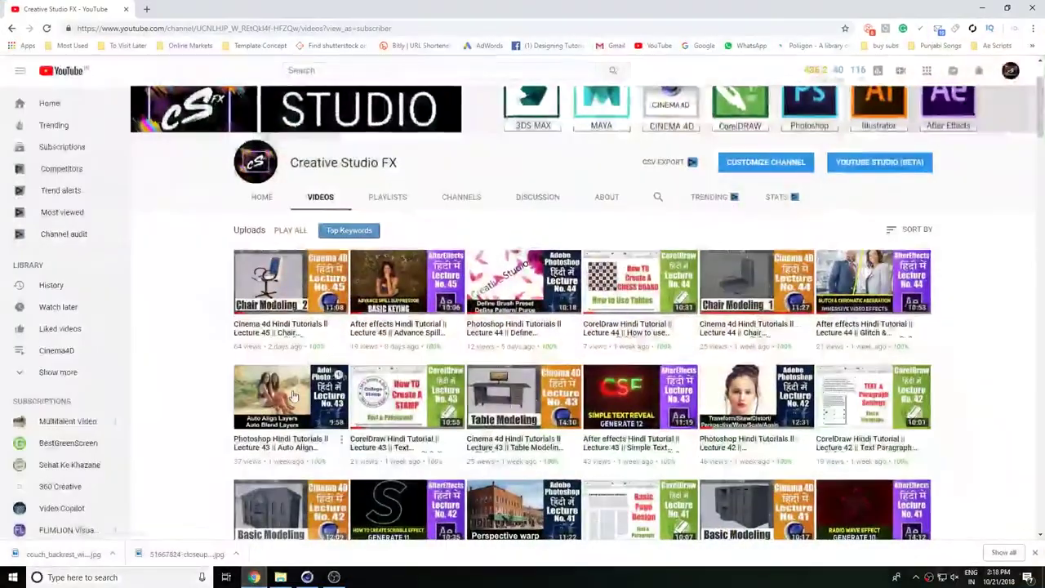
Step: Show the channel's four playlists on its YouTube page
{"action": "scroll", "coordinate": [1041, 95], "scroll_direction": "up", "scroll_amount": 2}
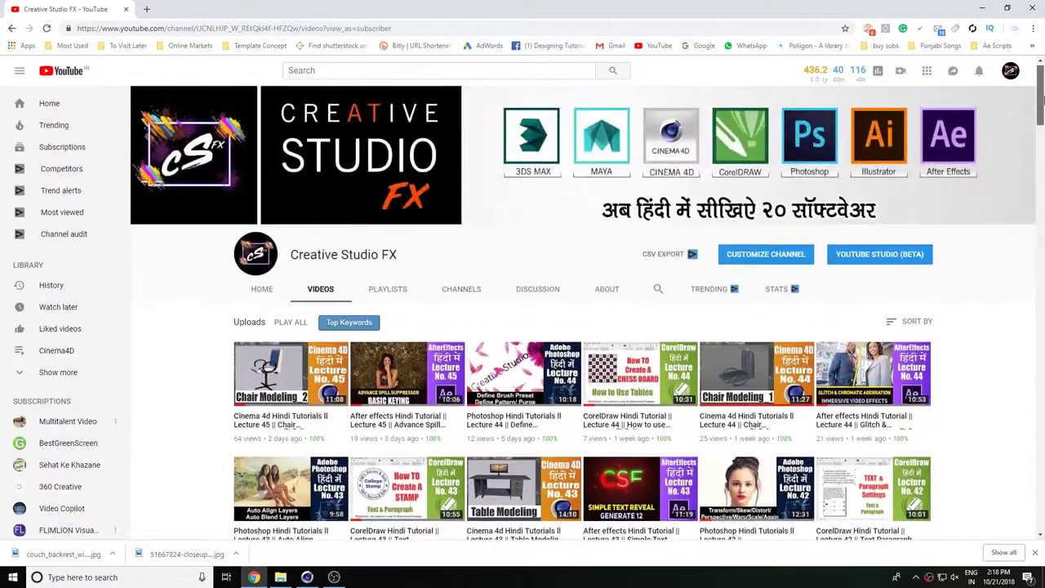
{"action": "left_click_drag", "start_coordinate": [1041, 96], "coordinate": [1027, 520]}
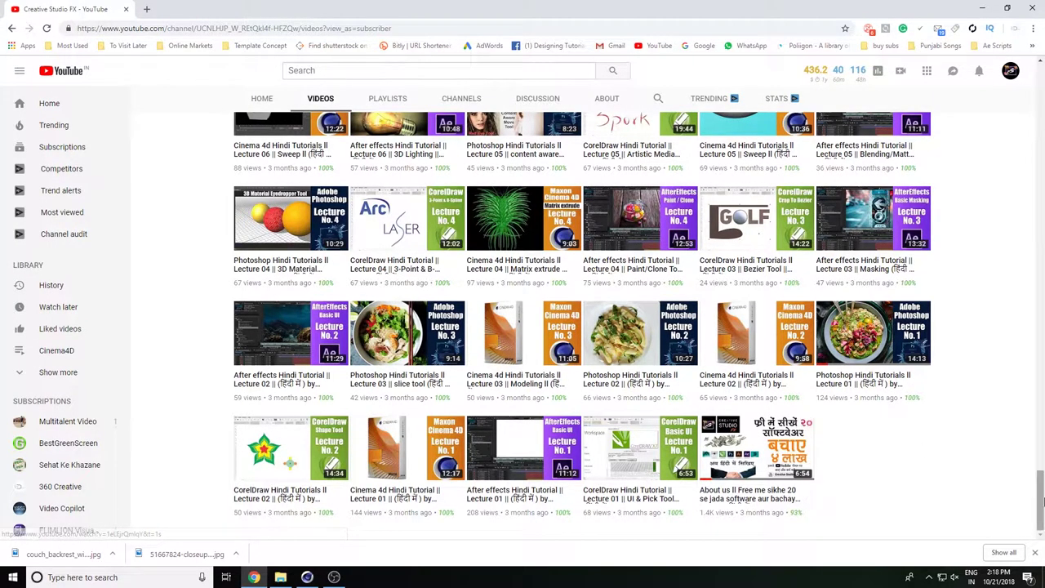
{"action": "left_click_drag", "start_coordinate": [1040, 500], "coordinate": [1041, 85]}
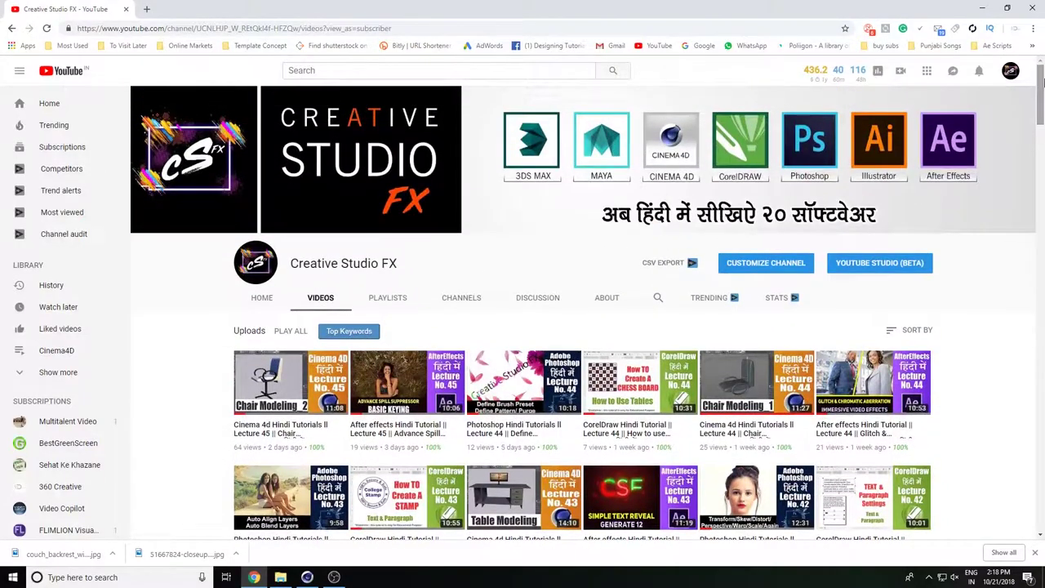
{"action": "left_click", "coordinate": [392, 304]}
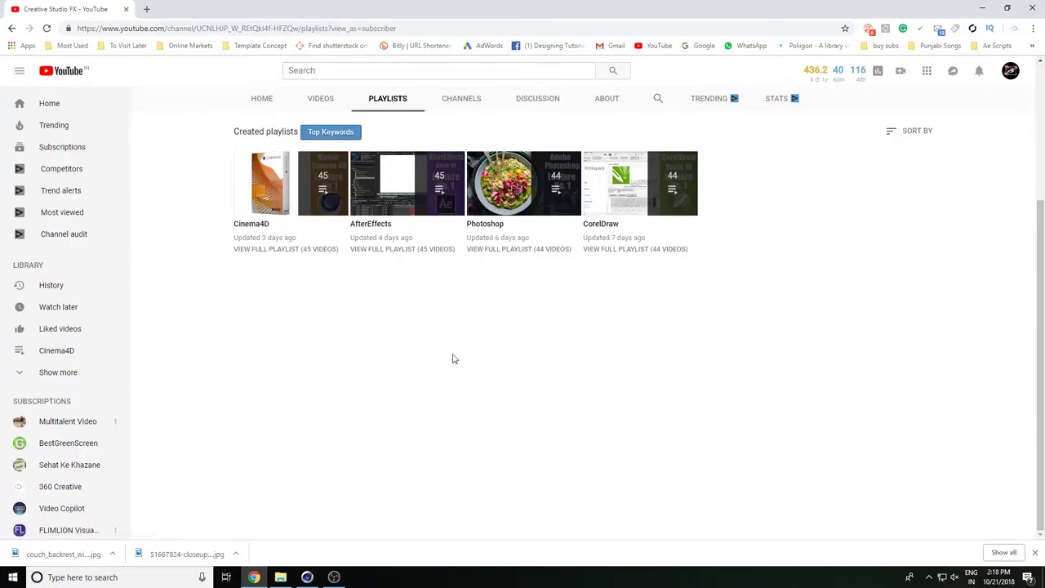
{"action": "left_click_drag", "start_coordinate": [1041, 355], "coordinate": [1040, 202]}
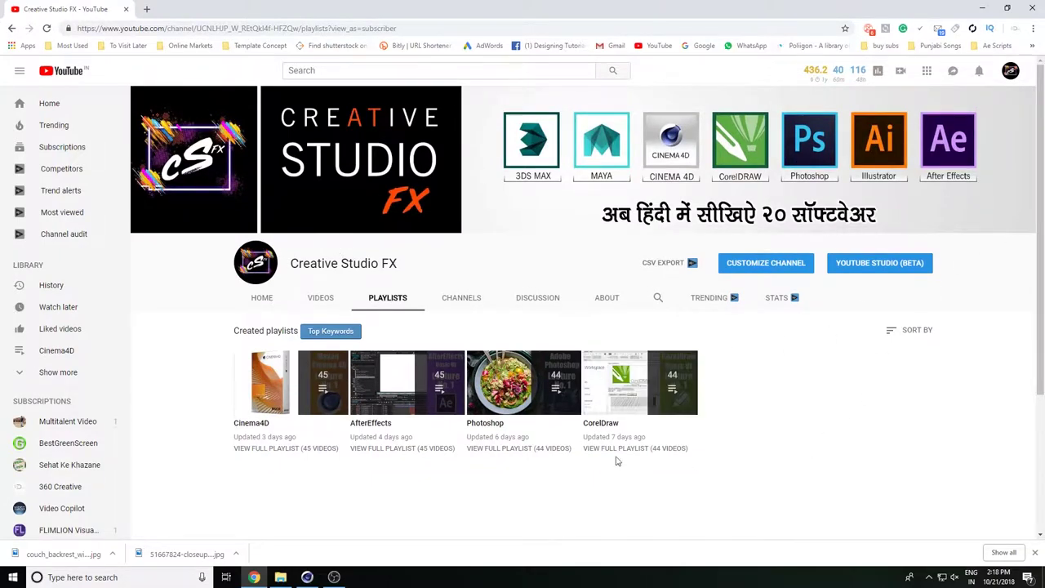
{"action": "scroll", "coordinate": [543, 422], "scroll_direction": "down", "scroll_amount": 1}
{"action": "scroll", "coordinate": [543, 422], "scroll_direction": "up", "scroll_amount": 1}
Step: Minimize the browser, return to Cinema 4D and select the cushion's base Cube
{"action": "left_click", "coordinate": [984, 10]}
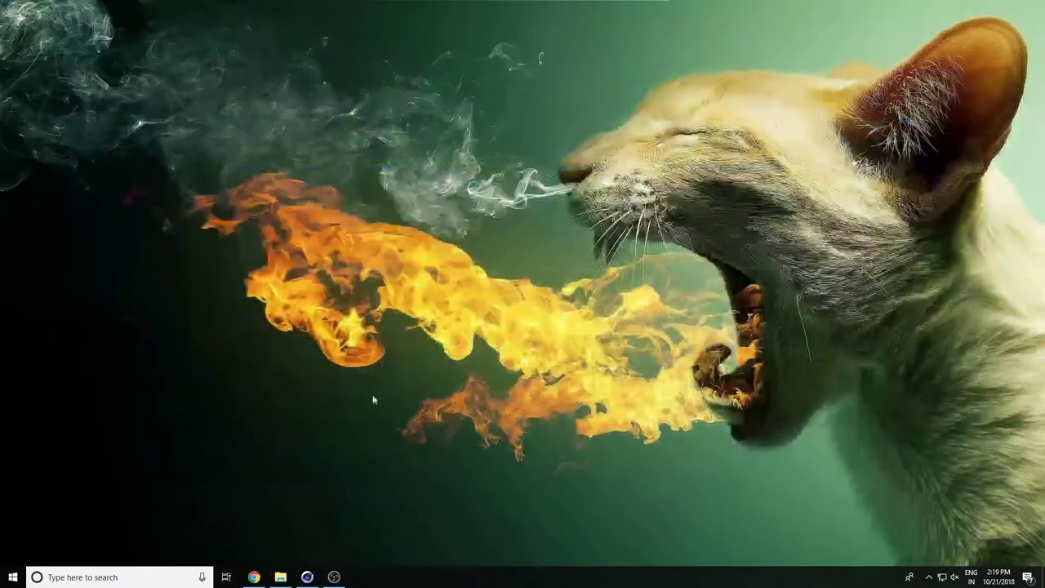
{"action": "left_click", "coordinate": [307, 576]}
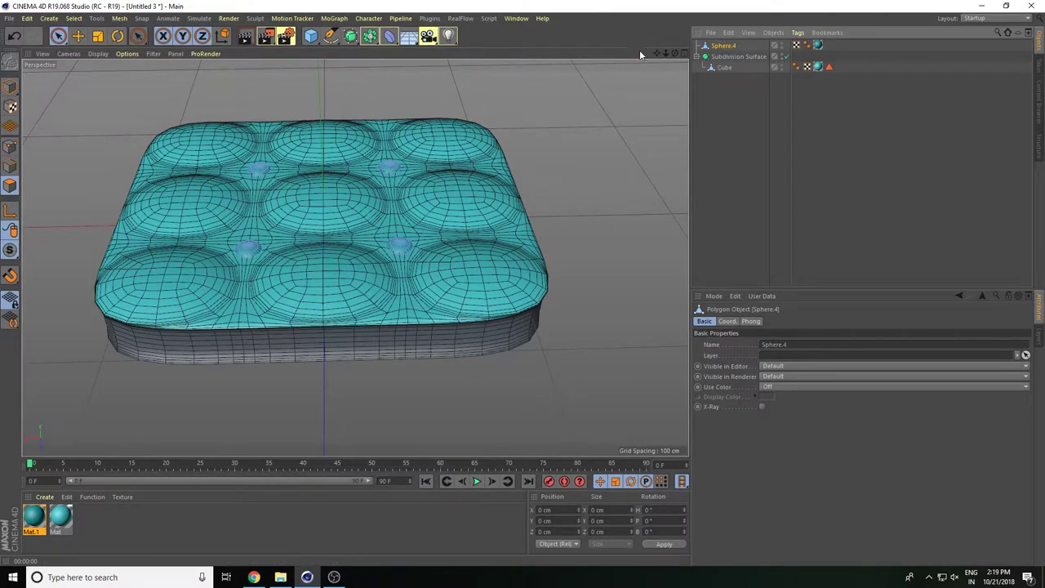
{"action": "left_click_drag", "start_coordinate": [654, 54], "coordinate": [172, 306]}
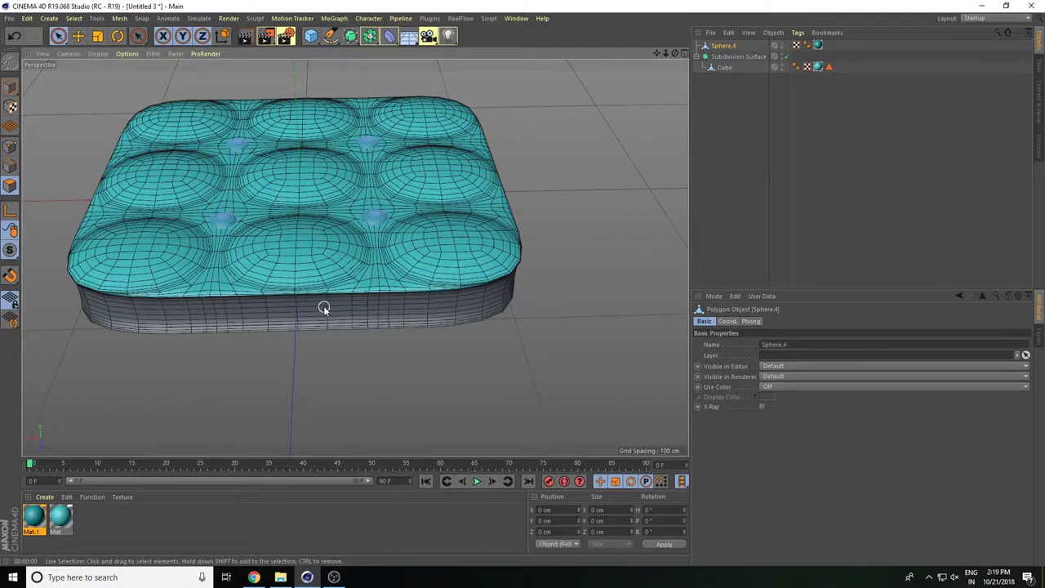
{"action": "left_click", "coordinate": [725, 67]}
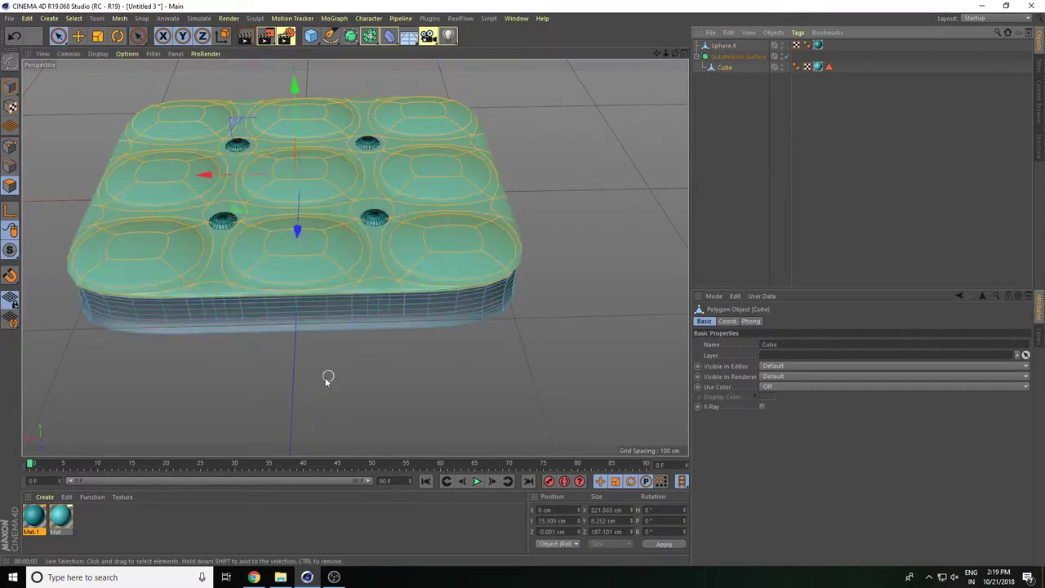
Step: Paint-select the polygons along the cushion's near side, undoing a stray end move
{"action": "mouse_move", "coordinate": [326, 378]}
{"action": "left_mouse_down", "text": "alt"}
{"action": "mouse_move", "coordinate": [287, 356]}
{"action": "mouse_move", "coordinate": [553, 155]}
{"action": "mouse_move", "coordinate": [340, 320]}
{"action": "mouse_move", "coordinate": [341, 291]}
{"action": "mouse_move", "coordinate": [338, 322]}
{"action": "mouse_move", "coordinate": [415, 318]}
{"action": "mouse_move", "coordinate": [460, 285]}
{"action": "mouse_move", "coordinate": [527, 338]}
{"action": "left_mouse_up", "text": "alt"}
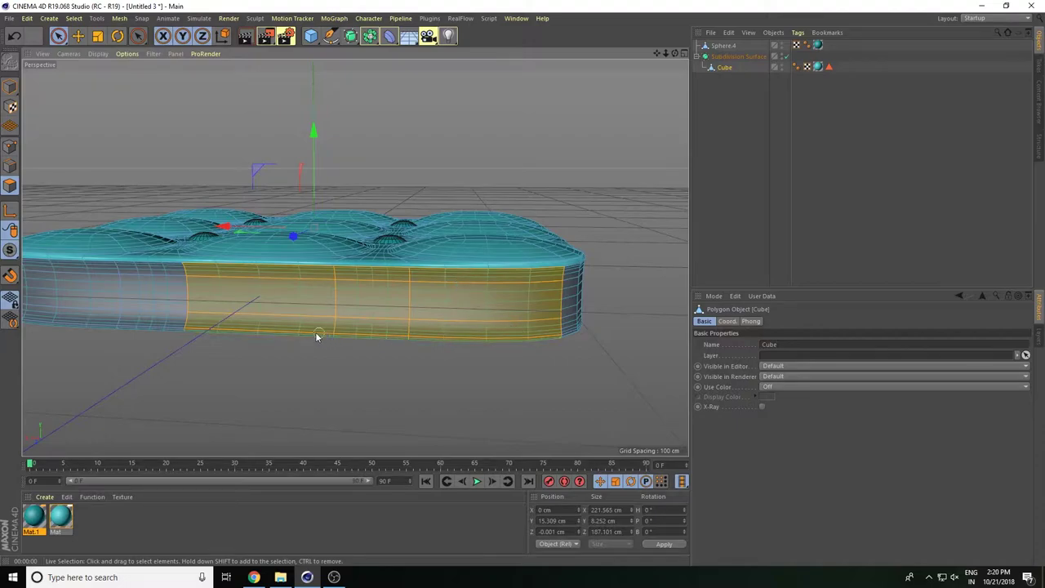
{"action": "mouse_move", "coordinate": [318, 336]}
{"action": "left_mouse_down"}
{"action": "mouse_move", "coordinate": [156, 320]}
{"action": "mouse_move", "coordinate": [158, 302]}
{"action": "mouse_move", "coordinate": [456, 352]}
{"action": "left_mouse_up"}
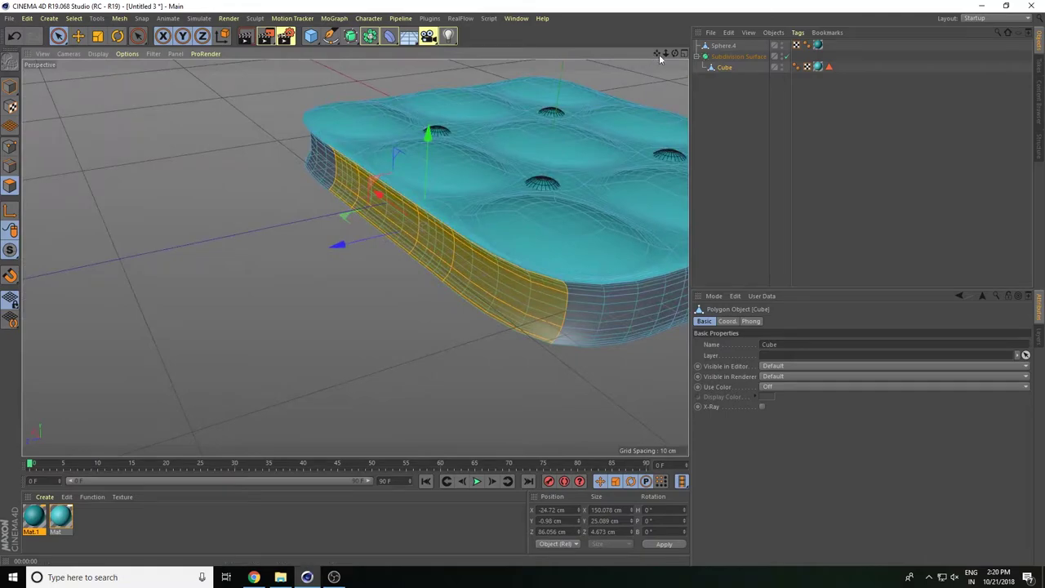
{"action": "left_click_drag", "start_coordinate": [659, 54], "coordinate": [549, 213]}
{"action": "left_click_drag", "start_coordinate": [222, 331], "coordinate": [273, 319], "text": "alt"}
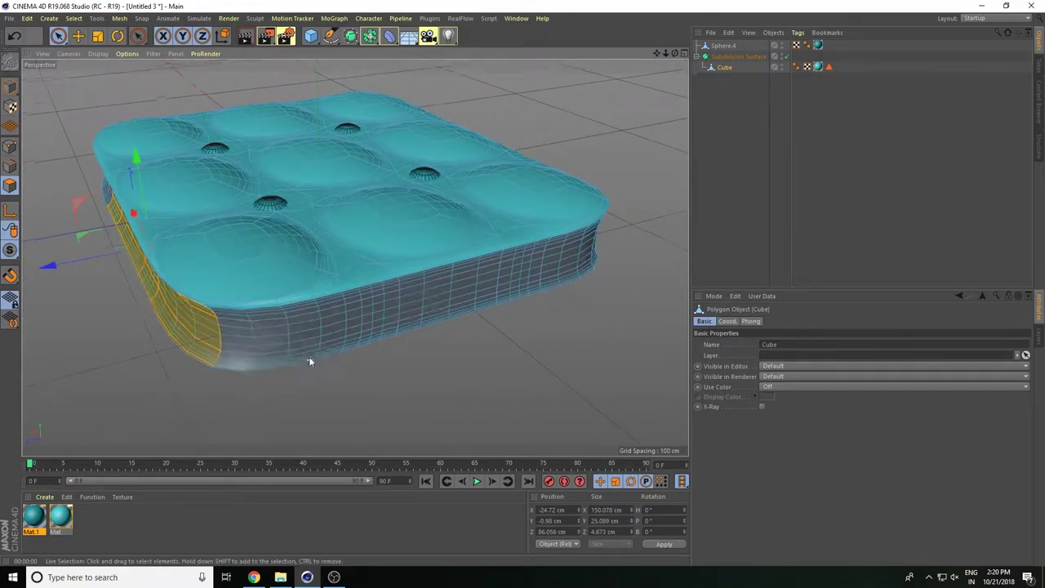
{"action": "left_click", "coordinate": [235, 327]}
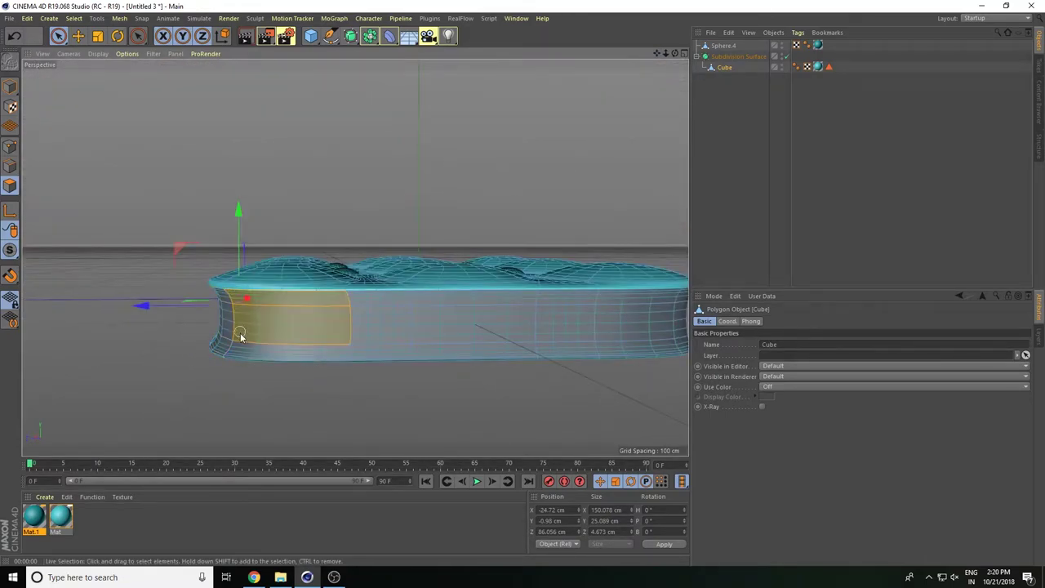
{"action": "key", "text": "ctrl+z"}
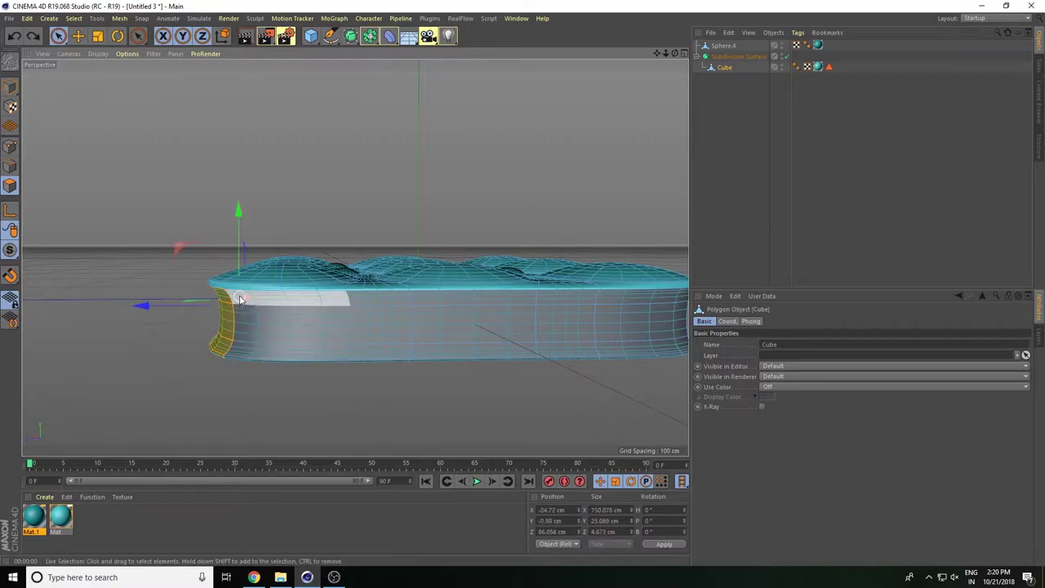
{"action": "left_click_drag", "start_coordinate": [235, 297], "coordinate": [209, 323]}
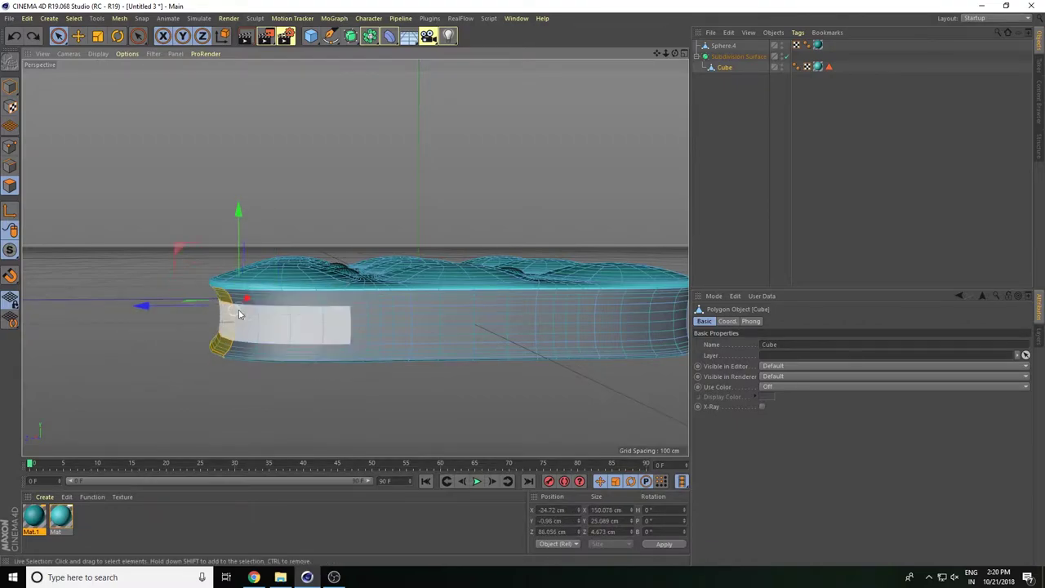
{"action": "key", "text": "ctrl+z"}
Step: Extend the side-band polygon selection across the front and right end of the cube
{"action": "left_click_drag", "start_coordinate": [269, 302], "coordinate": [267, 324], "text": "shift"}
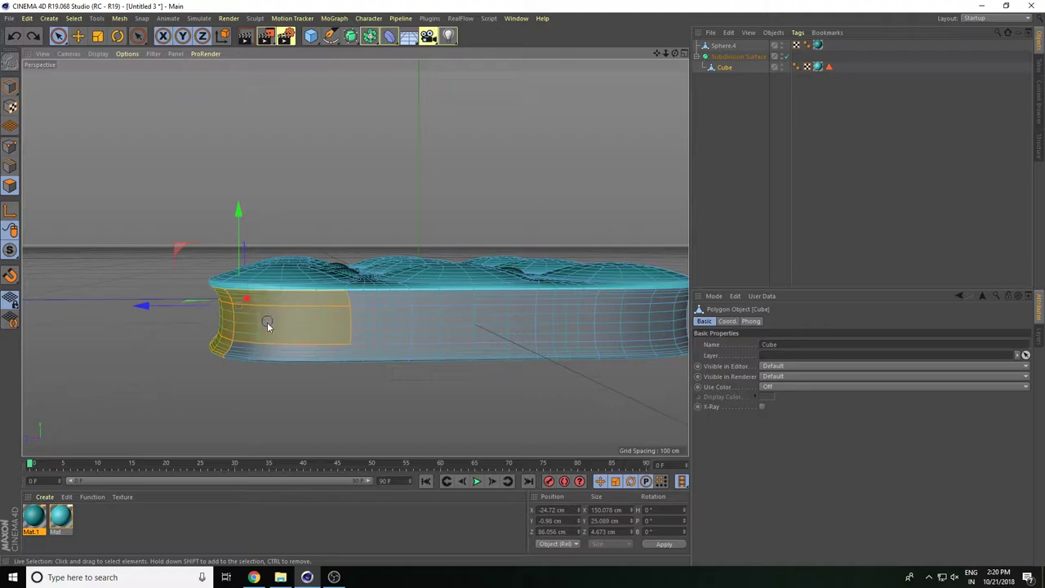
{"action": "mouse_move", "coordinate": [400, 324]}
{"action": "left_mouse_down", "text": "shift"}
{"action": "mouse_move", "coordinate": [478, 324]}
{"action": "mouse_move", "coordinate": [416, 362]}
{"action": "mouse_move", "coordinate": [633, 308]}
{"action": "left_mouse_up", "text": "shift"}
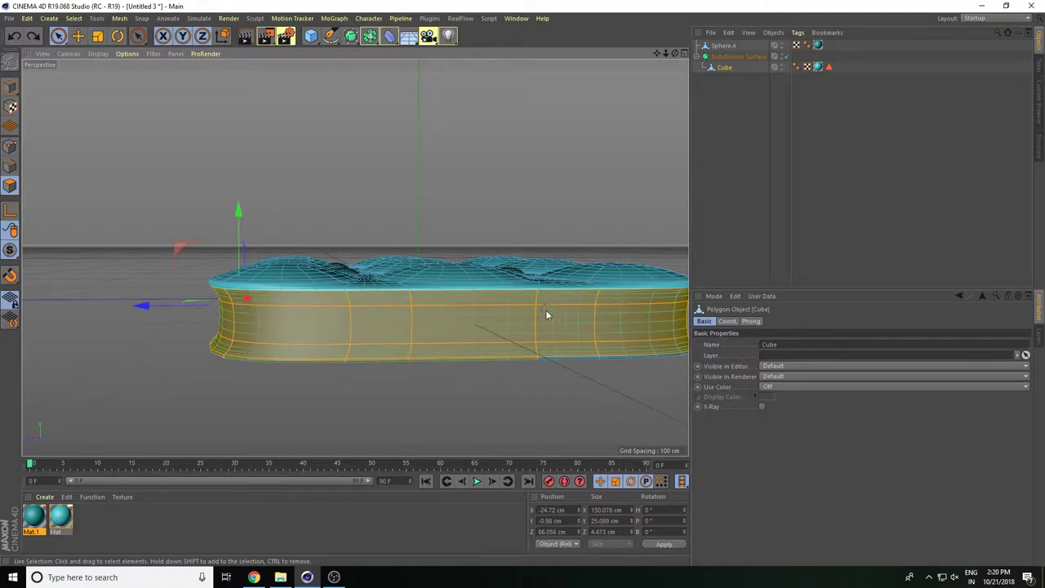
{"action": "mouse_move", "coordinate": [574, 357]}
{"action": "left_mouse_down", "text": "ctrl"}
{"action": "mouse_move", "coordinate": [630, 346]}
{"action": "mouse_move", "coordinate": [630, 331]}
{"action": "mouse_move", "coordinate": [637, 361]}
{"action": "left_mouse_up", "text": "ctrl"}
{"action": "mouse_move", "coordinate": [653, 56]}
{"action": "left_mouse_down"}
{"action": "mouse_move", "coordinate": [354, 256]}
{"action": "mouse_move", "coordinate": [562, 289]}
{"action": "mouse_move", "coordinate": [481, 305]}
{"action": "mouse_move", "coordinate": [639, 101]}
{"action": "mouse_move", "coordinate": [355, 258]}
{"action": "mouse_move", "coordinate": [390, 321]}
{"action": "mouse_move", "coordinate": [334, 295]}
{"action": "mouse_move", "coordinate": [581, 266]}
{"action": "left_mouse_up"}
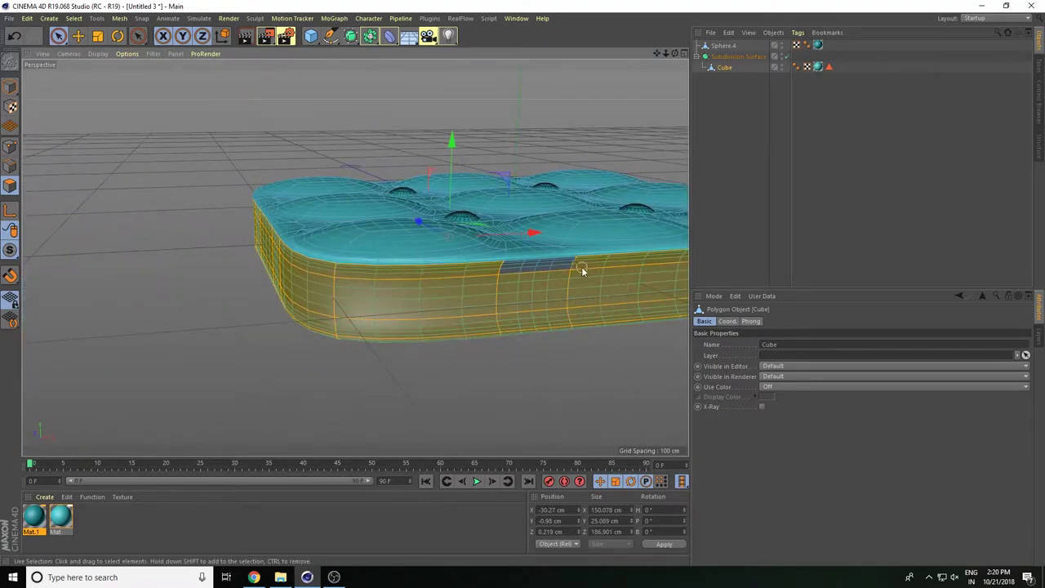
{"action": "mouse_move", "coordinate": [657, 54]}
{"action": "left_mouse_down"}
{"action": "mouse_move", "coordinate": [560, 427]}
{"action": "mouse_move", "coordinate": [582, 270]}
{"action": "mouse_move", "coordinate": [345, 397]}
{"action": "left_mouse_up"}
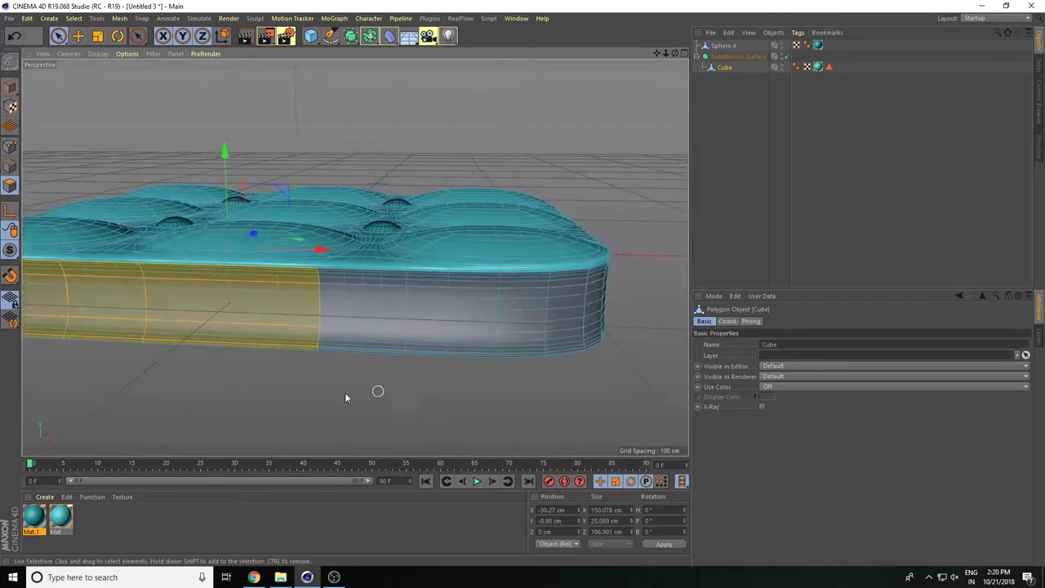
{"action": "mouse_move", "coordinate": [368, 300]}
{"action": "left_mouse_down", "text": "shift"}
{"action": "mouse_move", "coordinate": [438, 289]}
{"action": "mouse_move", "coordinate": [602, 329]}
{"action": "left_mouse_up", "text": "shift"}
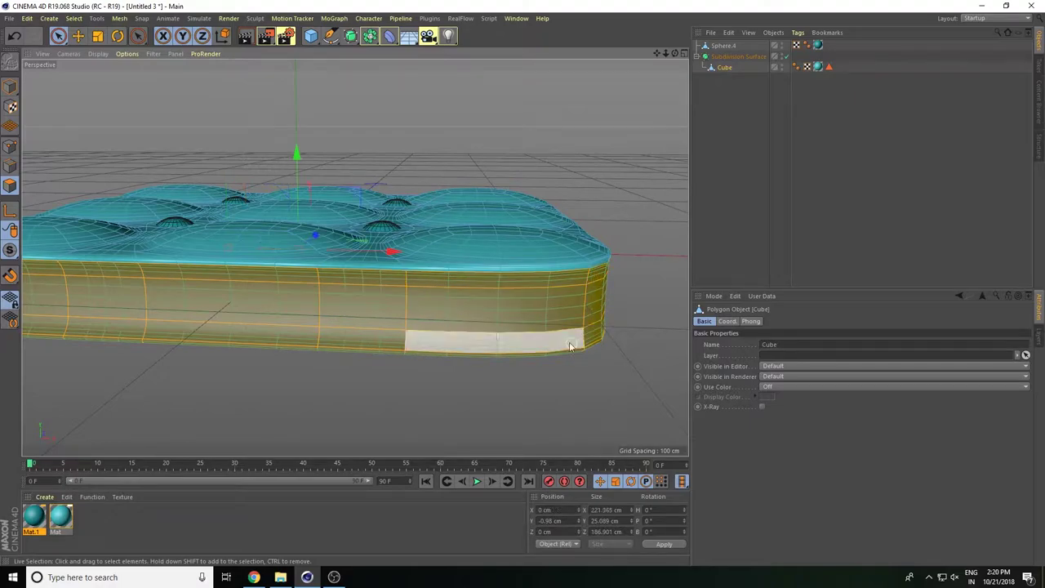
{"action": "left_click_drag", "start_coordinate": [656, 53], "coordinate": [546, 315]}
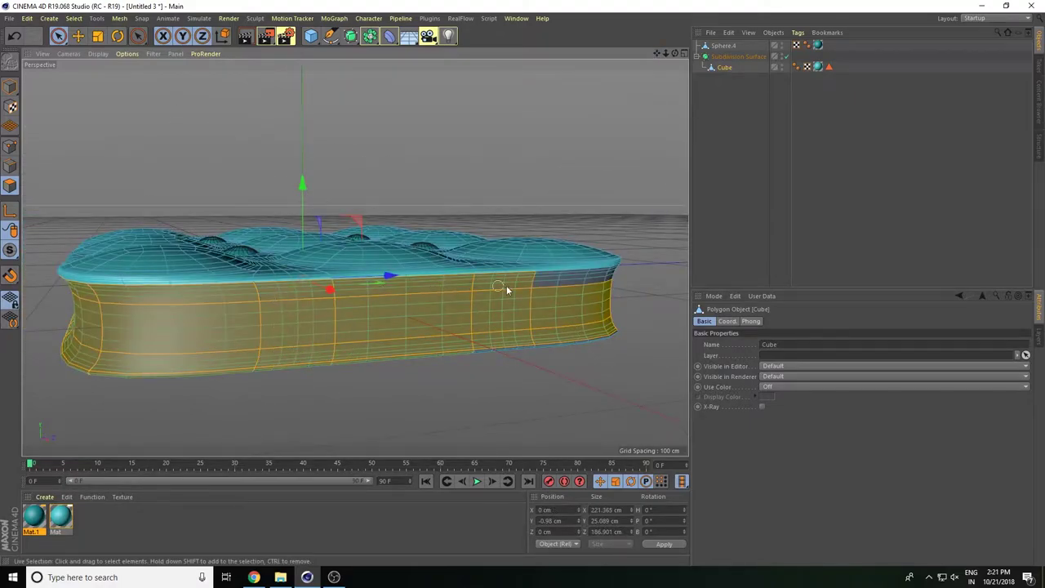
{"action": "mouse_move", "coordinate": [668, 59]}
{"action": "left_mouse_down"}
{"action": "mouse_move", "coordinate": [354, 257]}
{"action": "mouse_move", "coordinate": [614, 163]}
{"action": "mouse_move", "coordinate": [515, 373]}
{"action": "left_mouse_up"}
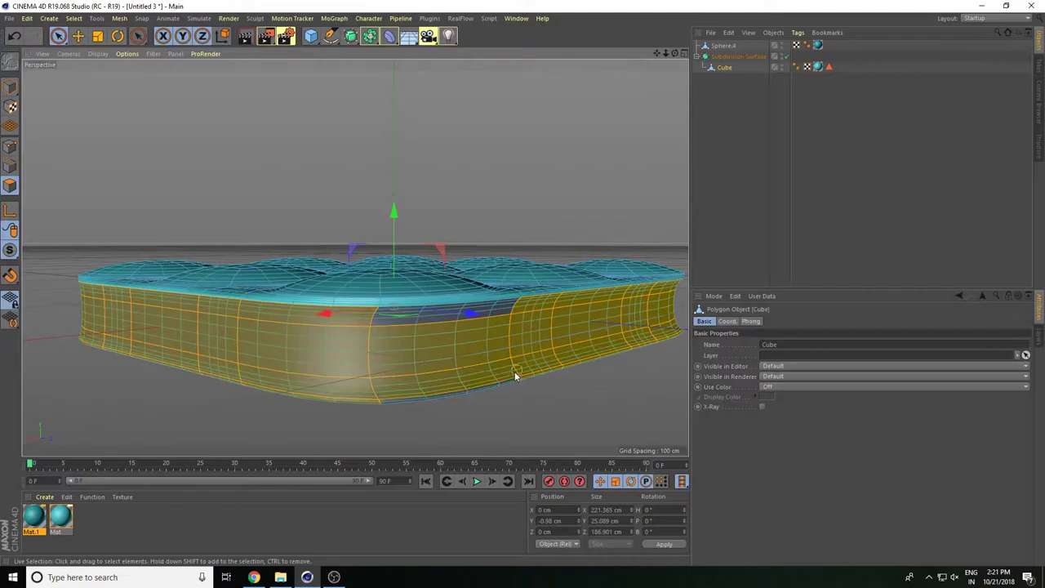
{"action": "mouse_move", "coordinate": [378, 334]}
{"action": "left_mouse_down", "text": "alt"}
{"action": "mouse_move", "coordinate": [562, 366]}
{"action": "mouse_move", "coordinate": [412, 389]}
{"action": "mouse_move", "coordinate": [470, 401]}
{"action": "left_mouse_up", "text": "alt"}
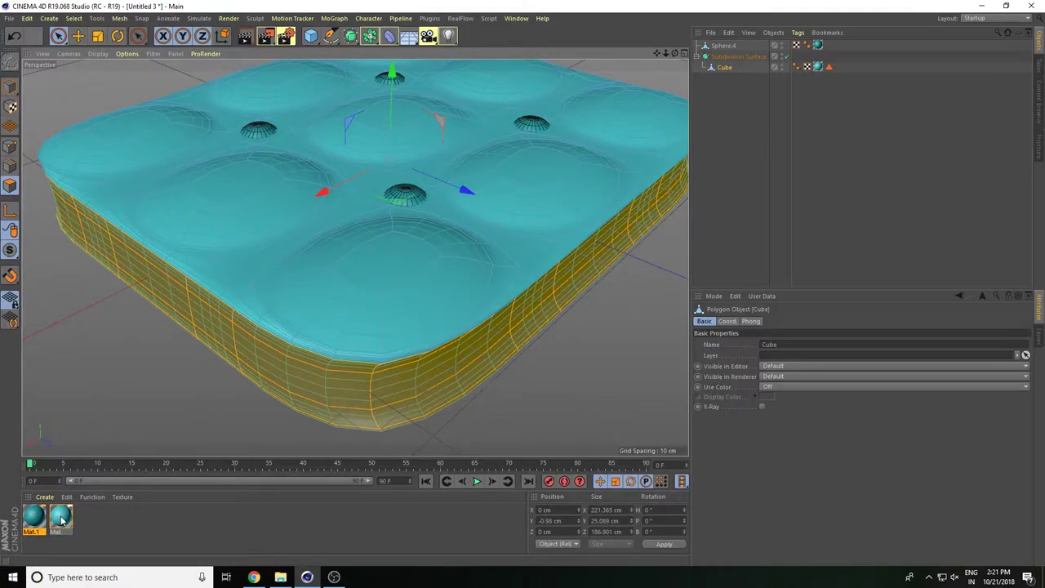
Step: Create material Mat.2 with a dark teal colour of H 182°, S 82%, V 48%
{"action": "left_click", "coordinate": [43, 498]}
{"action": "mouse_move", "coordinate": [57, 418]}
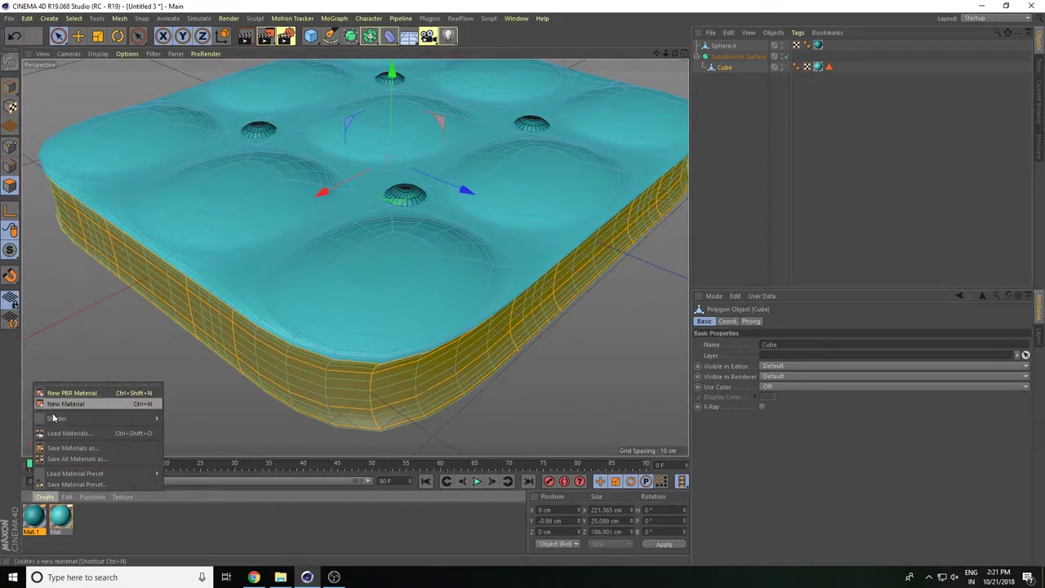
{"action": "left_click", "coordinate": [81, 403]}
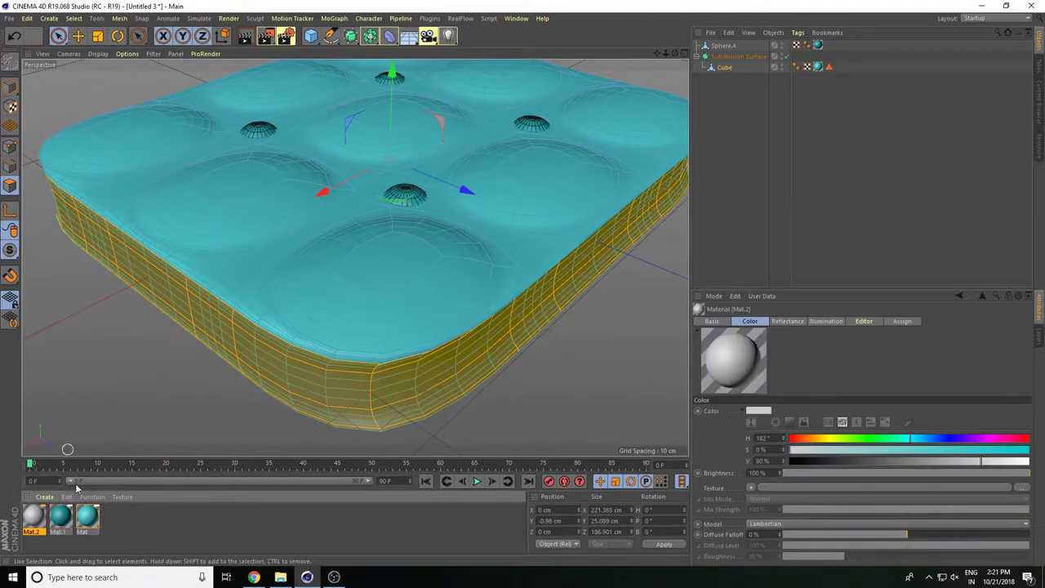
{"action": "double_click", "coordinate": [37, 517]}
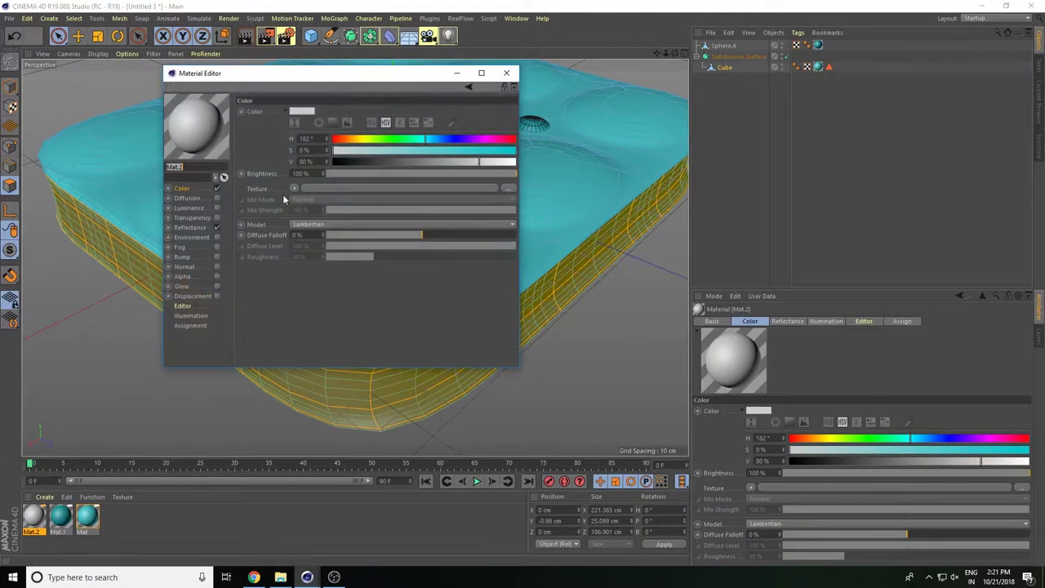
{"action": "left_click_drag", "start_coordinate": [391, 67], "coordinate": [628, 123]}
{"action": "mouse_move", "coordinate": [709, 205]}
{"action": "left_mouse_down"}
{"action": "mouse_move", "coordinate": [720, 205]}
{"action": "mouse_move", "coordinate": [677, 219]}
{"action": "left_mouse_up"}
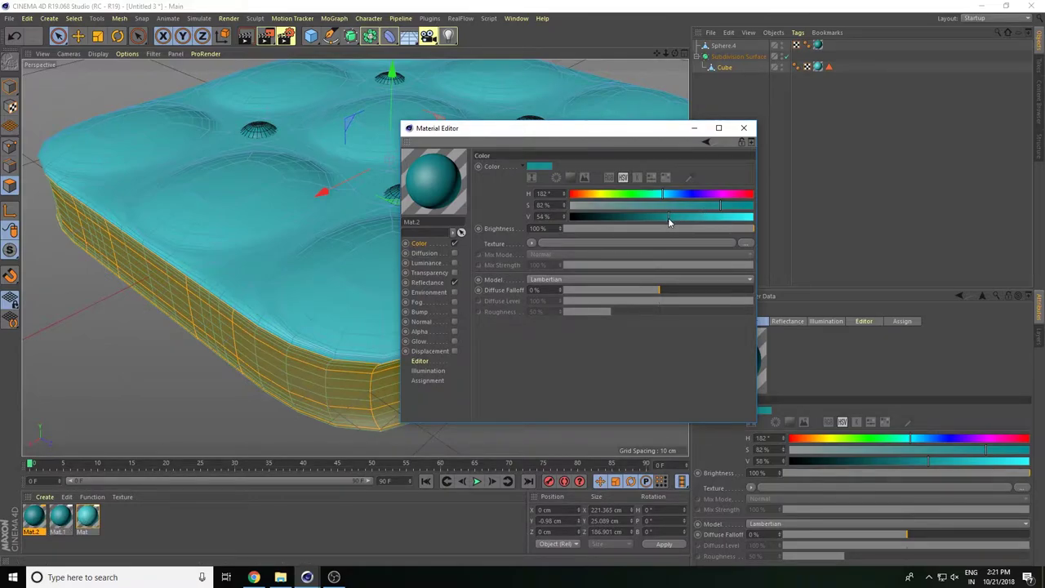
{"action": "left_click_drag", "start_coordinate": [668, 218], "coordinate": [656, 216]}
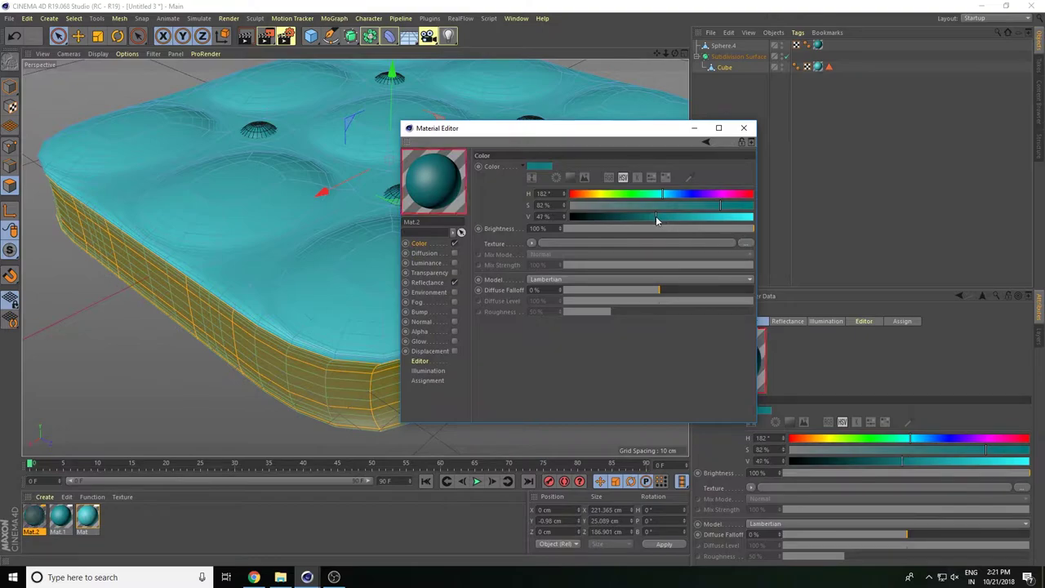
{"action": "left_click", "coordinate": [743, 127]}
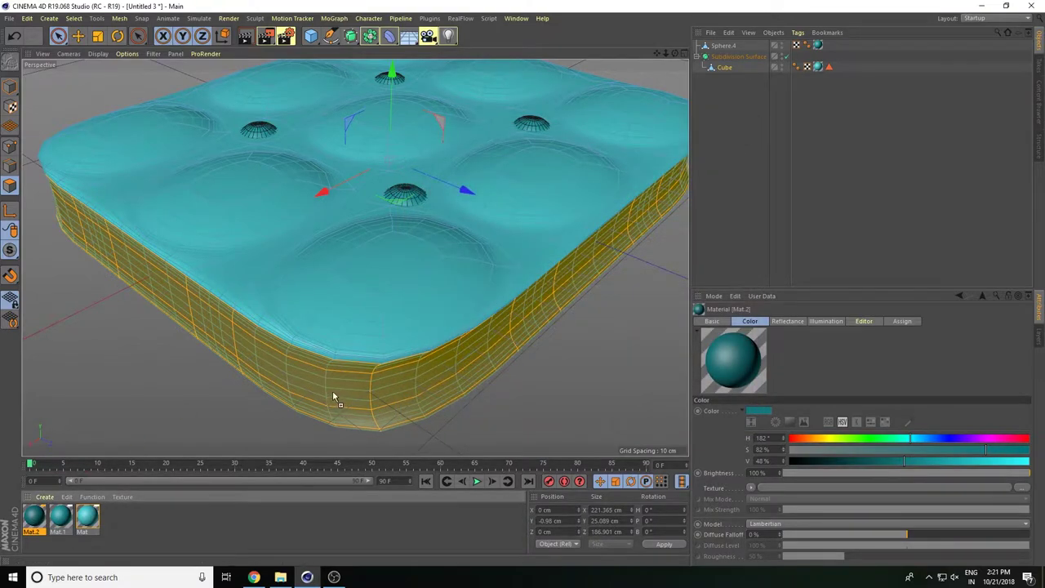
Step: Apply Mat.2 to the Cube, limited to Polygon Selection.2
{"action": "mouse_move", "coordinate": [332, 398]}
{"action": "left_mouse_down"}
{"action": "mouse_move", "coordinate": [327, 408]}
{"action": "mouse_move", "coordinate": [560, 381]}
{"action": "left_mouse_up"}
{"action": "scroll", "coordinate": [561, 381], "scroll_direction": "up", "scroll_amount": 3}
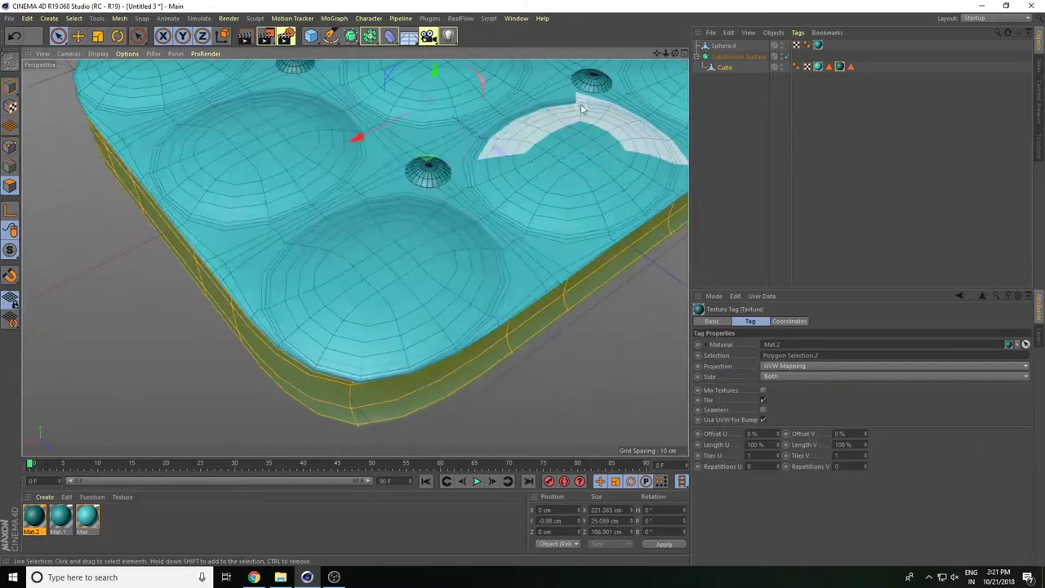
{"action": "scroll", "coordinate": [582, 109], "scroll_direction": "down", "scroll_amount": 4}
{"action": "left_click_drag", "start_coordinate": [571, 98], "coordinate": [549, 88], "text": "alt"}
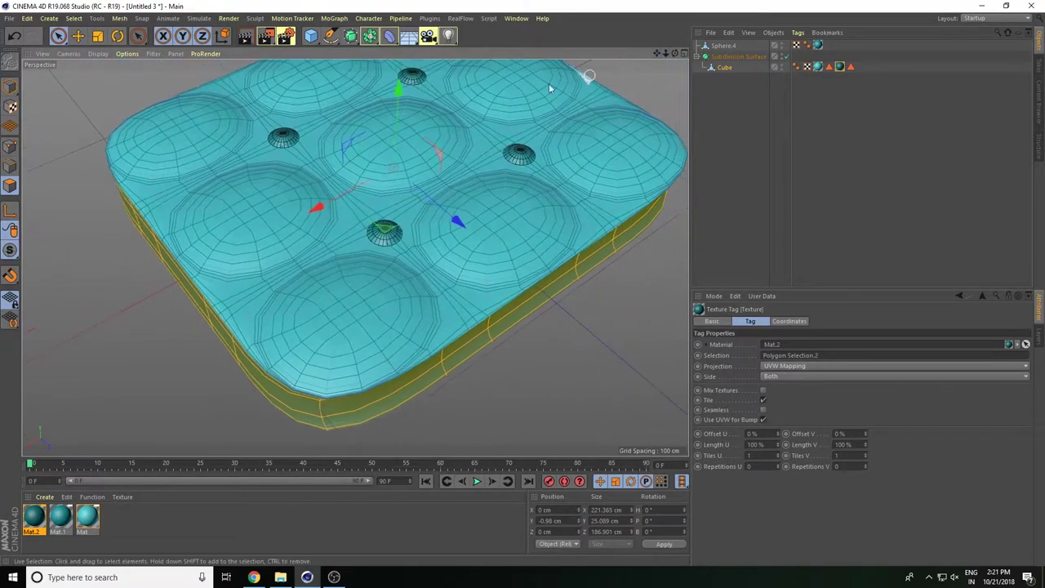
Step: Render-preview the view to check the darker teal side band
{"action": "left_click", "coordinate": [244, 36]}
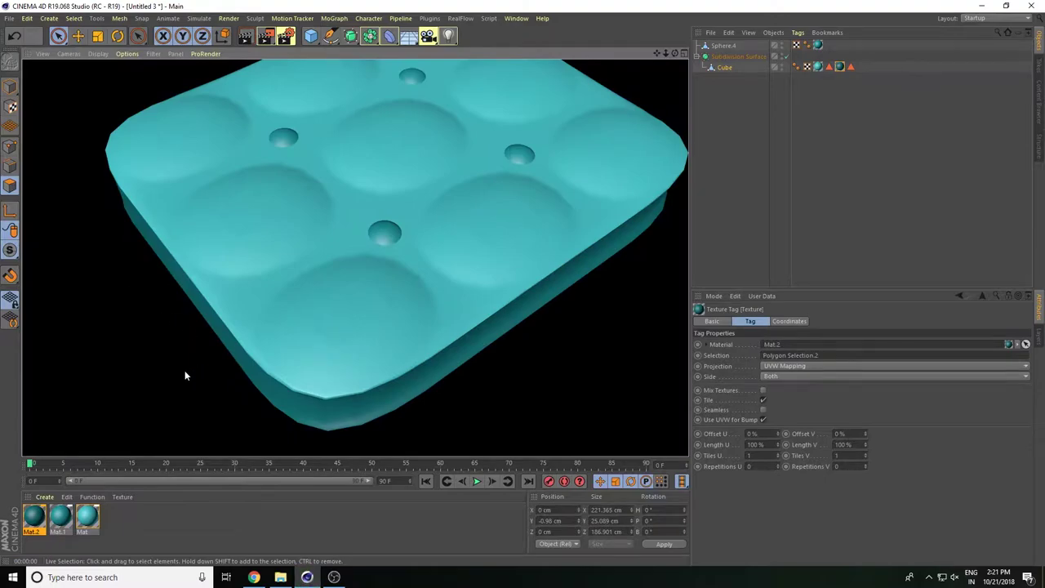
{"action": "left_click_drag", "start_coordinate": [544, 377], "coordinate": [537, 387], "text": "alt"}
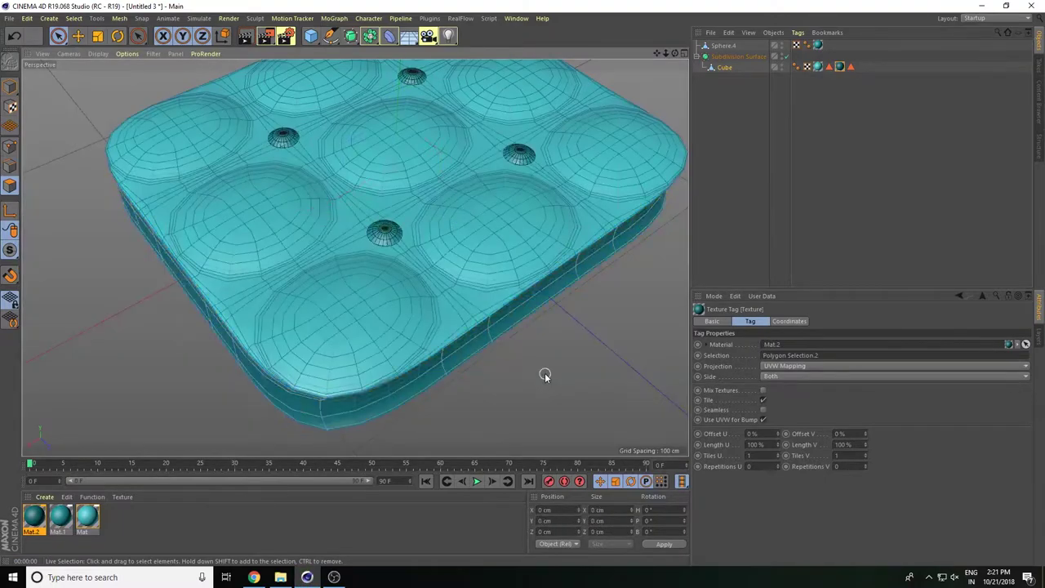
{"action": "scroll", "coordinate": [517, 396], "scroll_direction": "up", "scroll_amount": 4}
{"action": "left_click", "coordinate": [245, 37]}
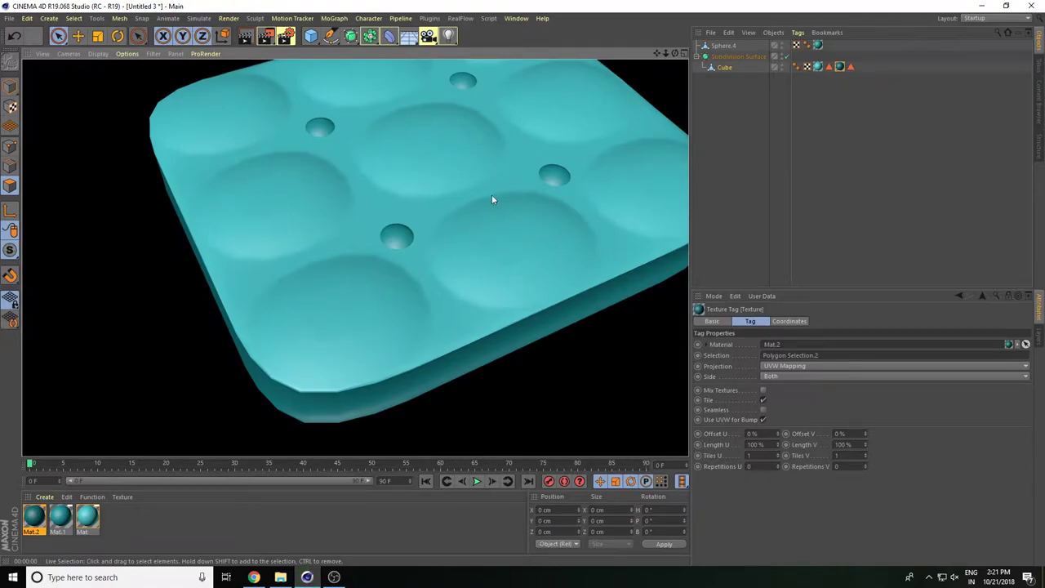
{"action": "left_click", "coordinate": [538, 401]}
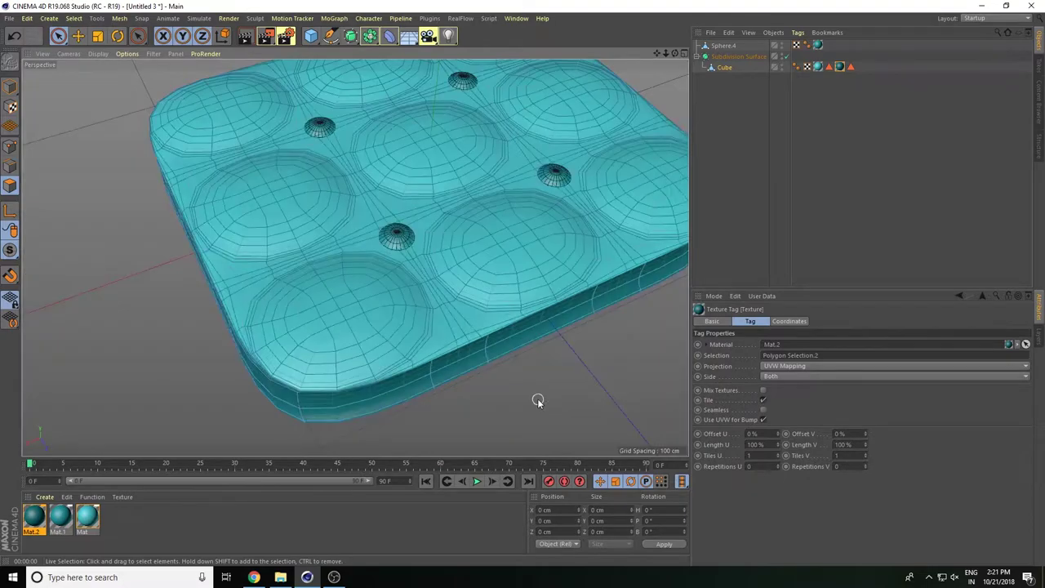
{"action": "scroll", "coordinate": [535, 403], "scroll_direction": "down", "scroll_amount": 3}
{"action": "mouse_move", "coordinate": [535, 404]}
{"action": "left_mouse_down", "text": "alt"}
{"action": "mouse_move", "coordinate": [598, 253]}
{"action": "mouse_move", "coordinate": [645, 236]}
{"action": "left_mouse_up", "text": "alt"}
{"action": "scroll", "coordinate": [636, 244], "scroll_direction": "up", "scroll_amount": 3}
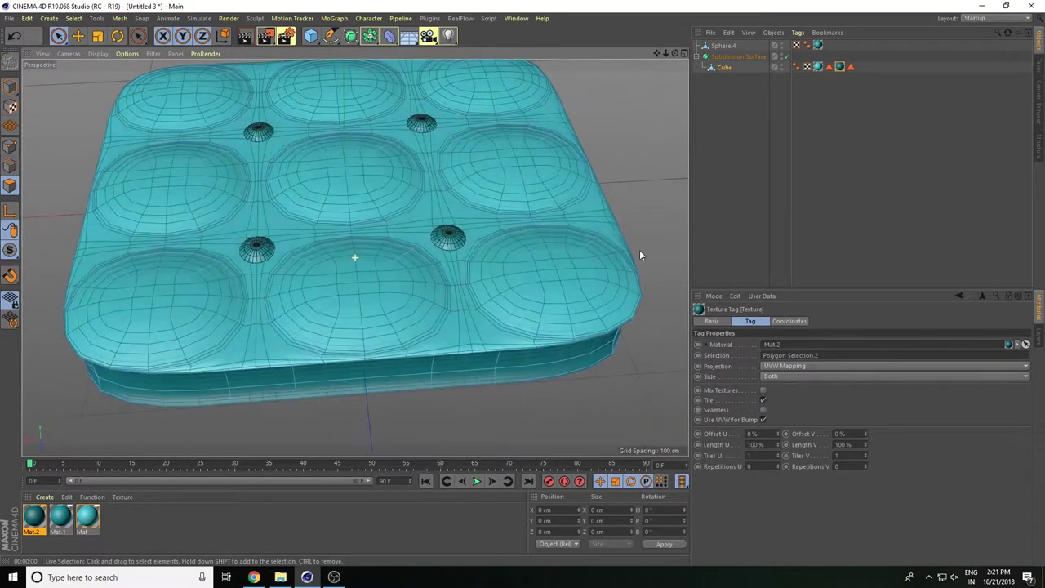
Step: Raise the Subdivision Surface's editor subdivision level and render a preview of the denser mesh
{"action": "left_click", "coordinate": [735, 56]}
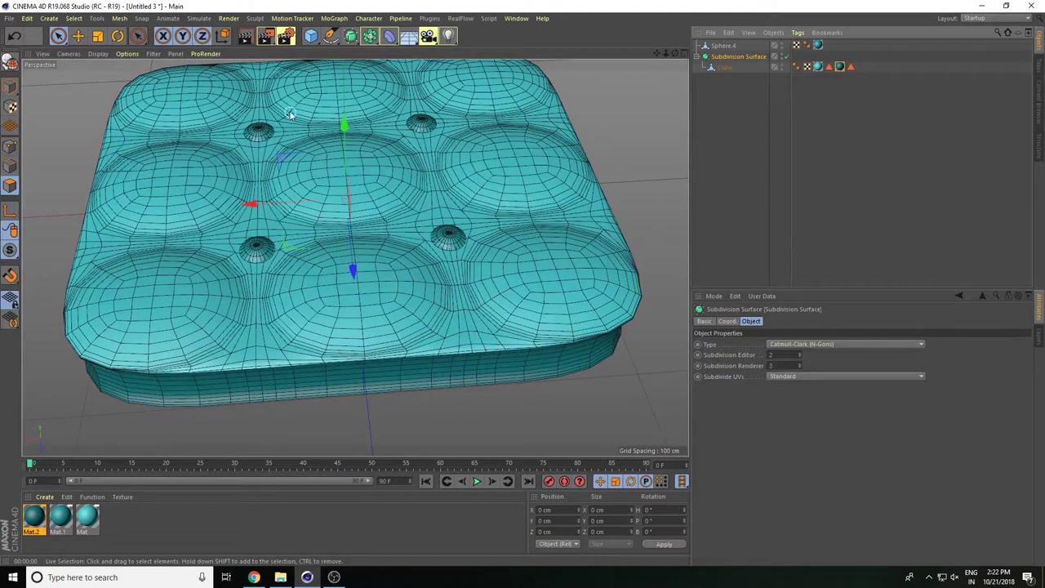
{"action": "double_click", "coordinate": [784, 355]}
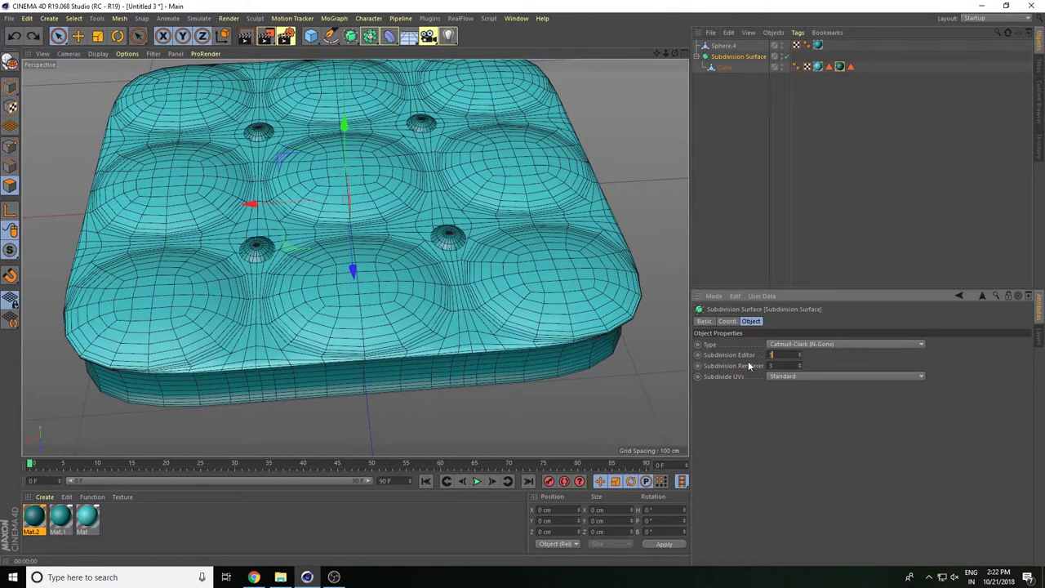
{"action": "type", "text": "3"}
{"action": "key", "text": "Return"}
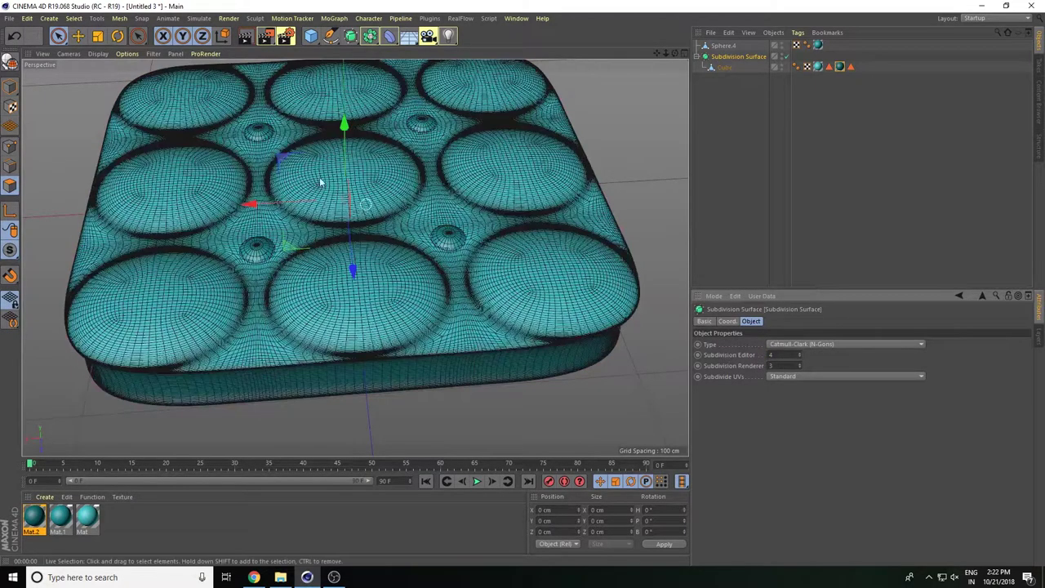
{"action": "key", "text": "ctrl+r"}
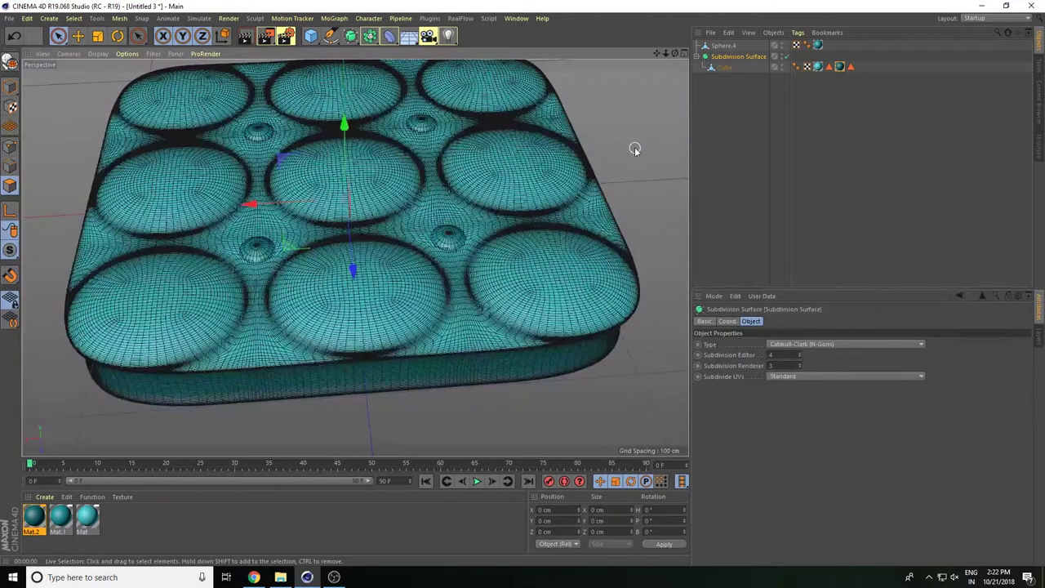
Step: Reframe the view on the tray and collapse the Subdivision Surface in the Object Manager
{"action": "left_click_drag", "start_coordinate": [657, 53], "coordinate": [629, 201]}
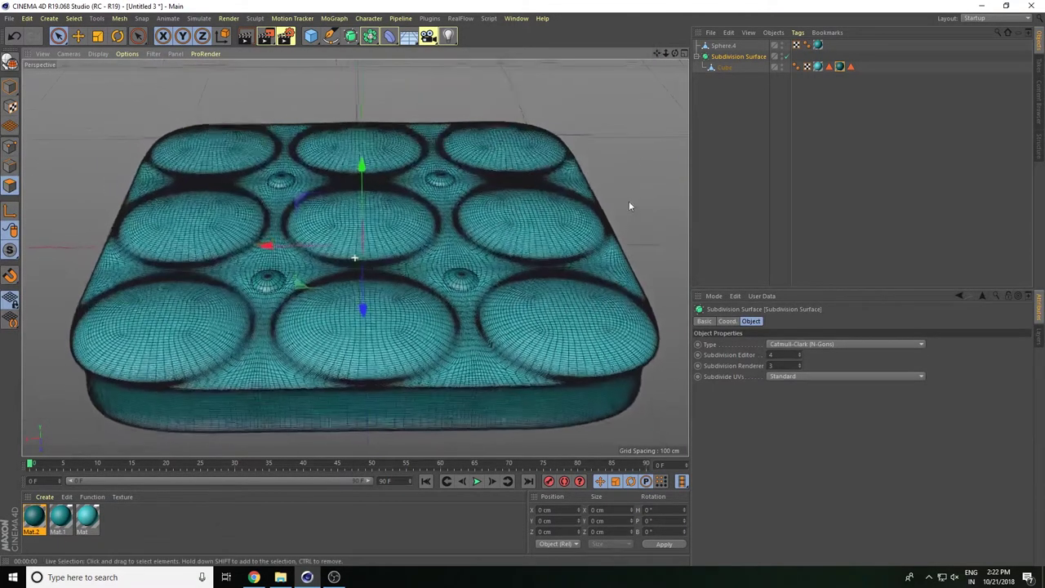
{"action": "left_click_drag", "start_coordinate": [635, 64], "coordinate": [613, 131], "text": "alt"}
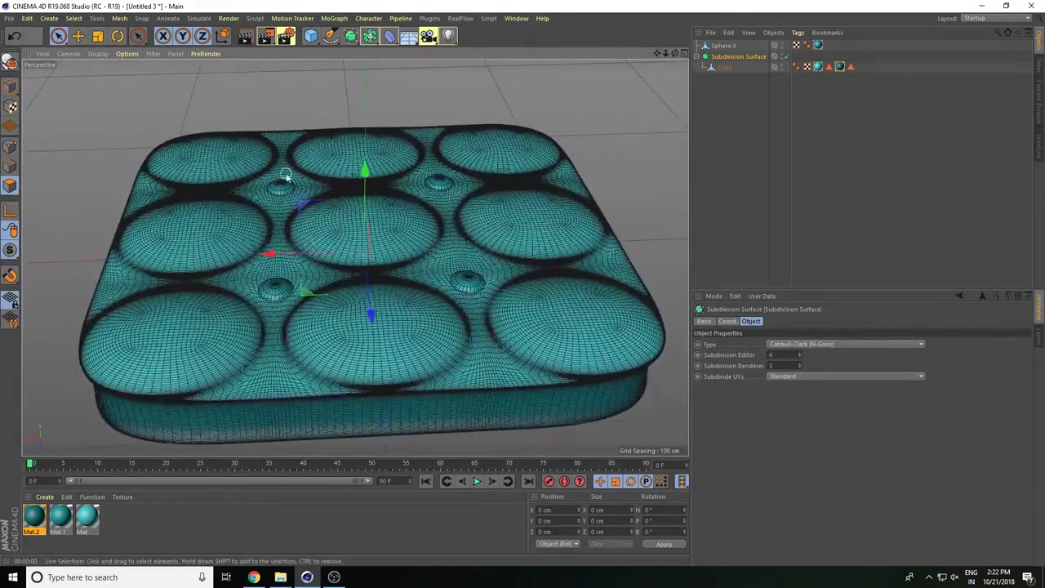
{"action": "left_click_drag", "start_coordinate": [659, 55], "coordinate": [609, 233]}
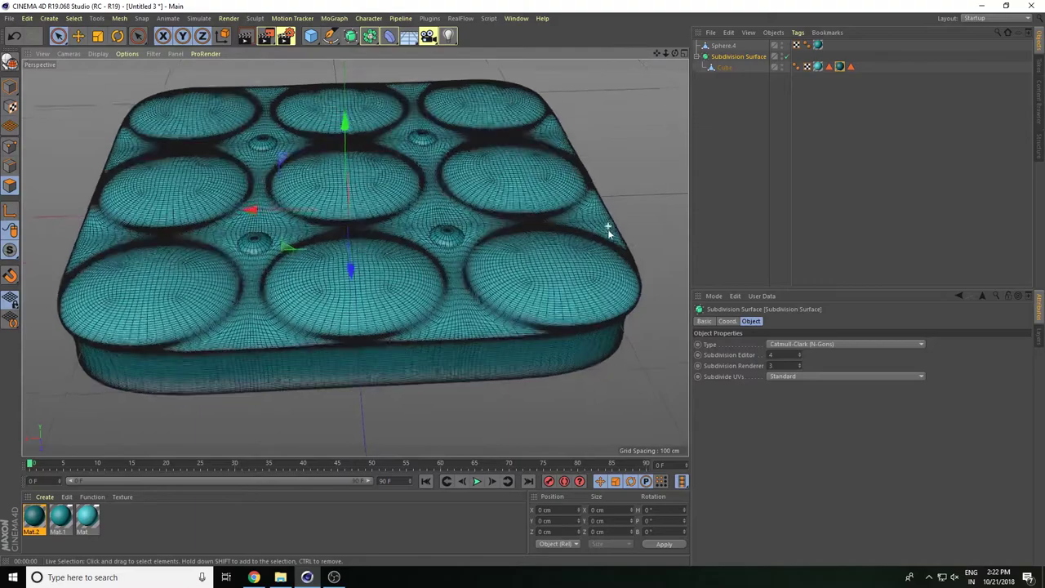
{"action": "left_click_drag", "start_coordinate": [656, 54], "coordinate": [355, 258]}
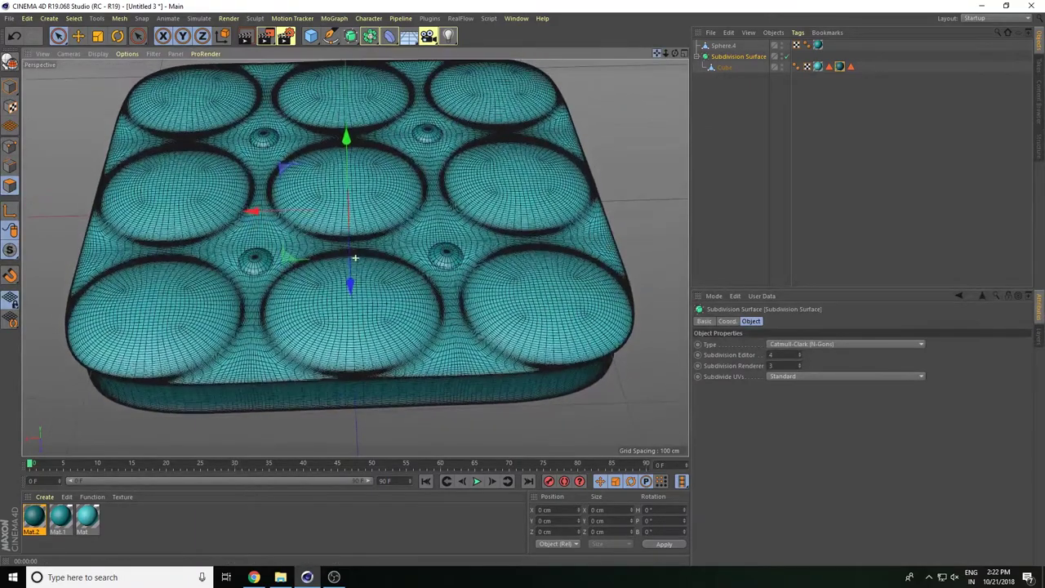
{"action": "left_click_drag", "start_coordinate": [623, 214], "coordinate": [625, 208], "text": "alt"}
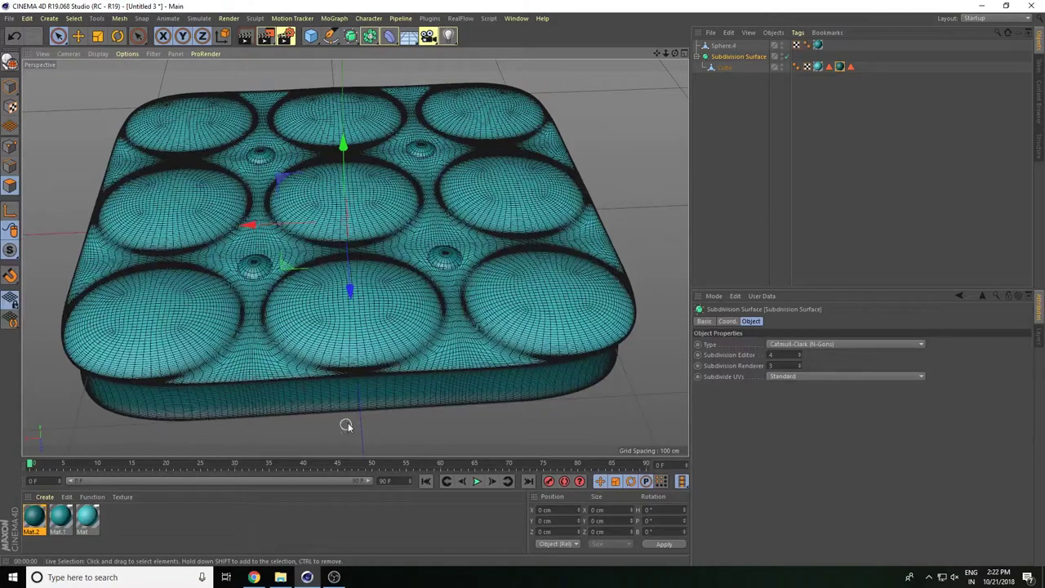
{"action": "left_click_drag", "start_coordinate": [651, 53], "coordinate": [627, 150]}
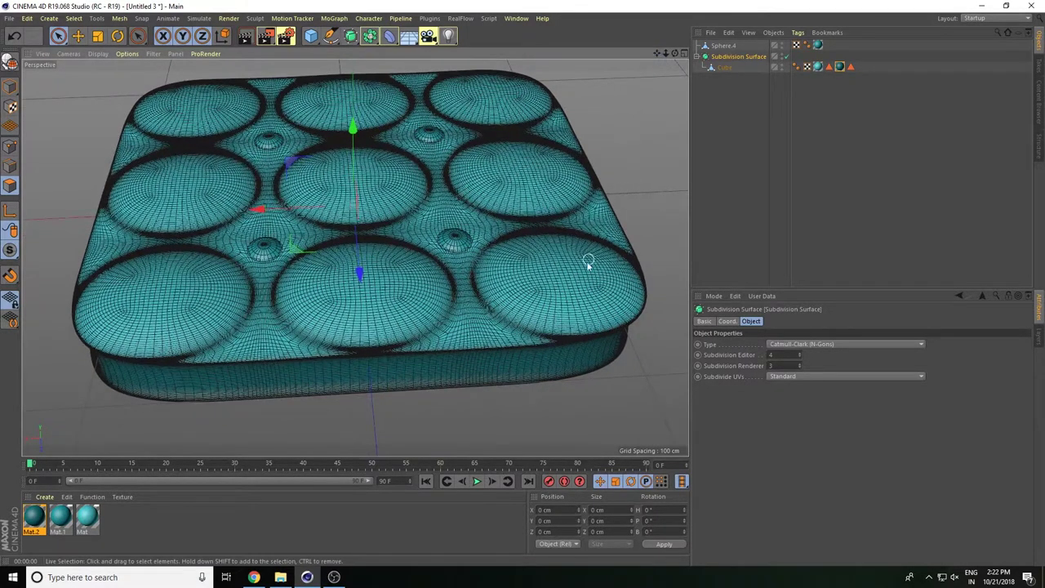
{"action": "left_click_drag", "start_coordinate": [665, 53], "coordinate": [355, 257]}
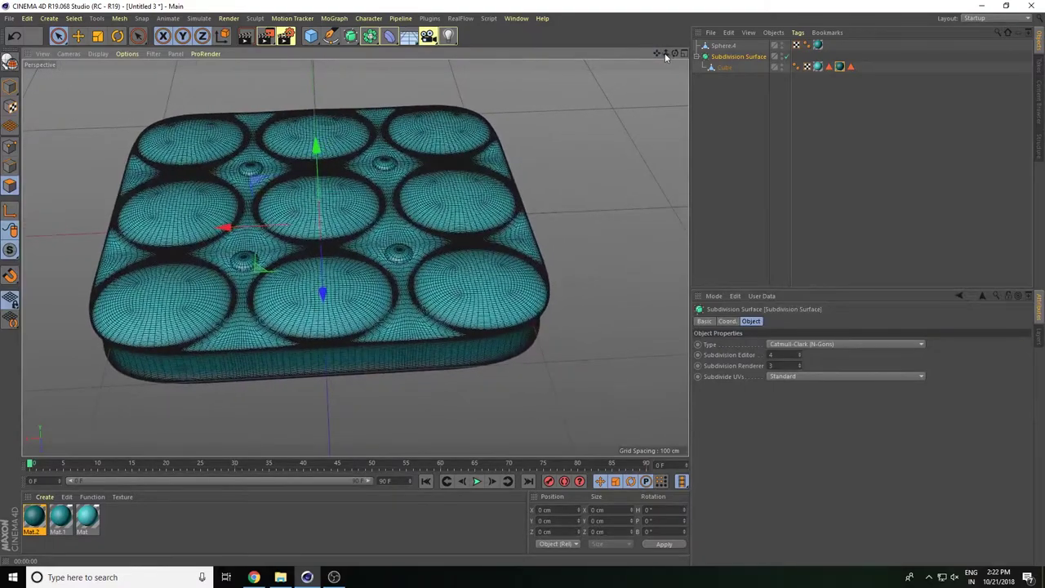
{"action": "left_click_drag", "start_coordinate": [665, 56], "coordinate": [354, 252]}
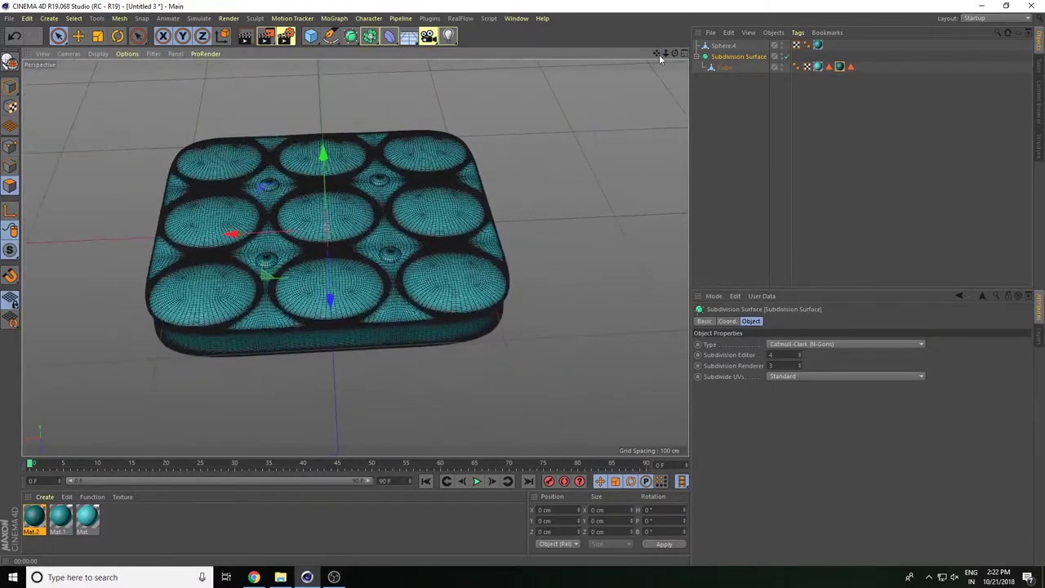
{"action": "mouse_move", "coordinate": [664, 56]}
{"action": "left_mouse_down"}
{"action": "mouse_move", "coordinate": [355, 258]}
{"action": "mouse_move", "coordinate": [612, 59]}
{"action": "left_mouse_up"}
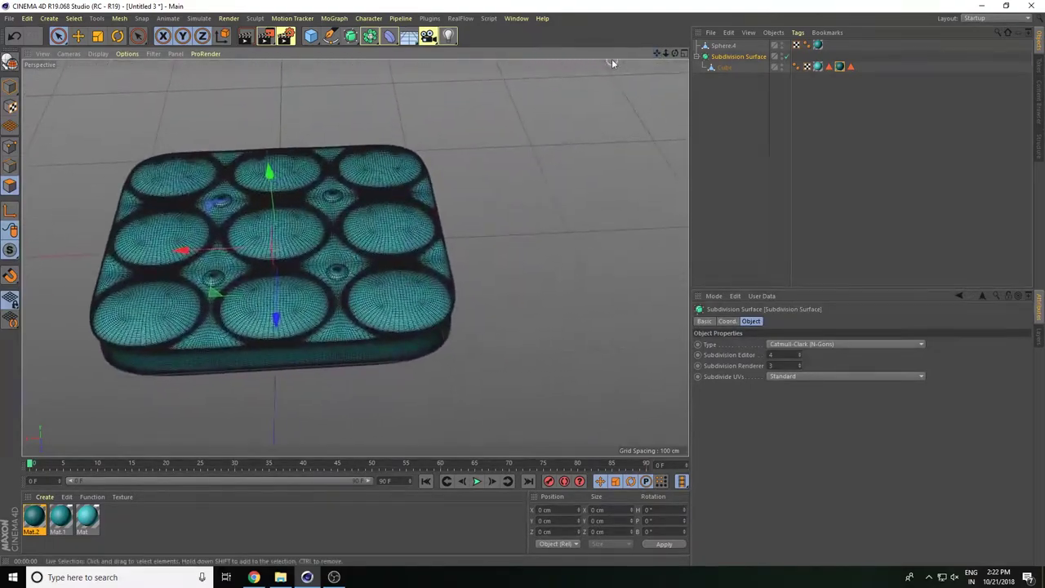
{"action": "left_click", "coordinate": [695, 56]}
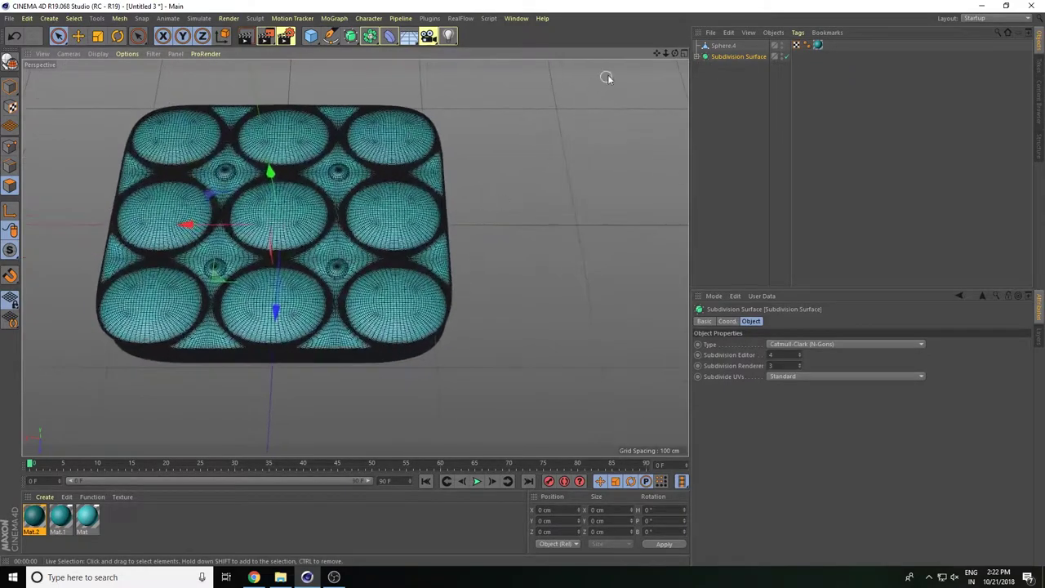
Step: In Object mode, scale the cushion along X from 221.365 cm to 183.43 cm wide
{"action": "left_click_drag", "start_coordinate": [666, 53], "coordinate": [665, 65]}
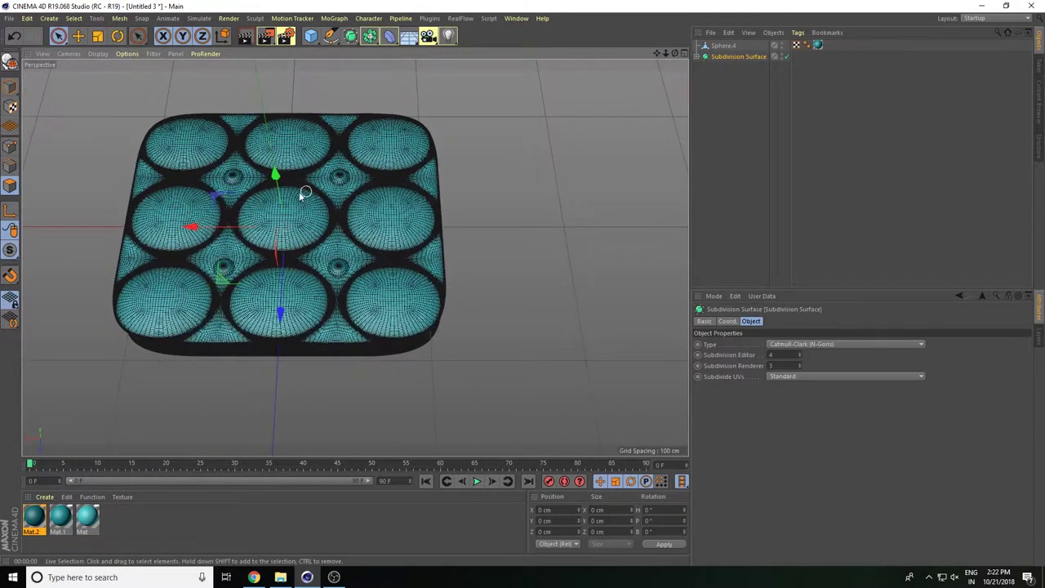
{"action": "left_click", "coordinate": [97, 36]}
{"action": "left_click_drag", "start_coordinate": [266, 198], "coordinate": [195, 280], "text": "alt"}
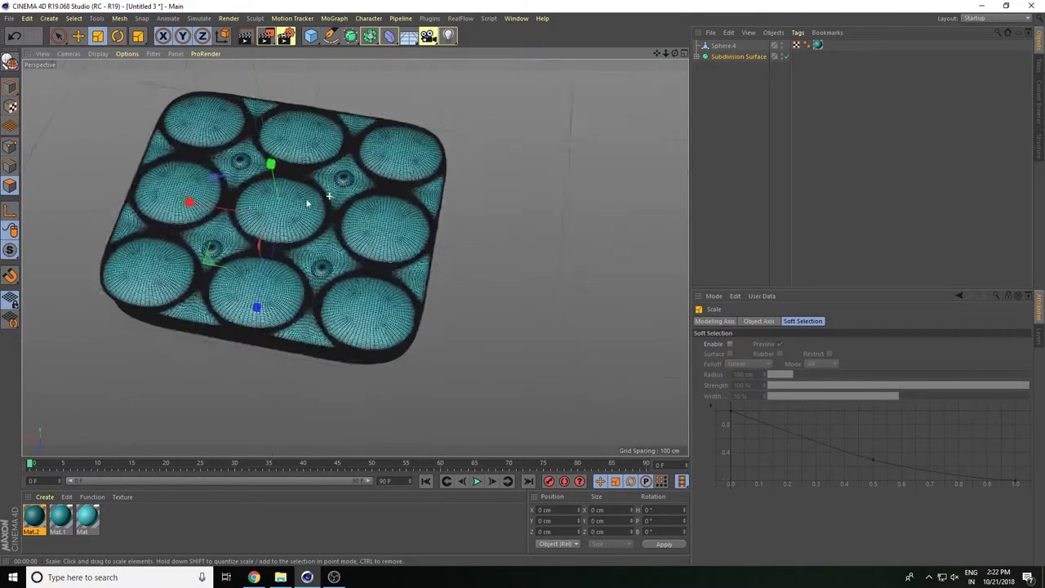
{"action": "left_click", "coordinate": [11, 88]}
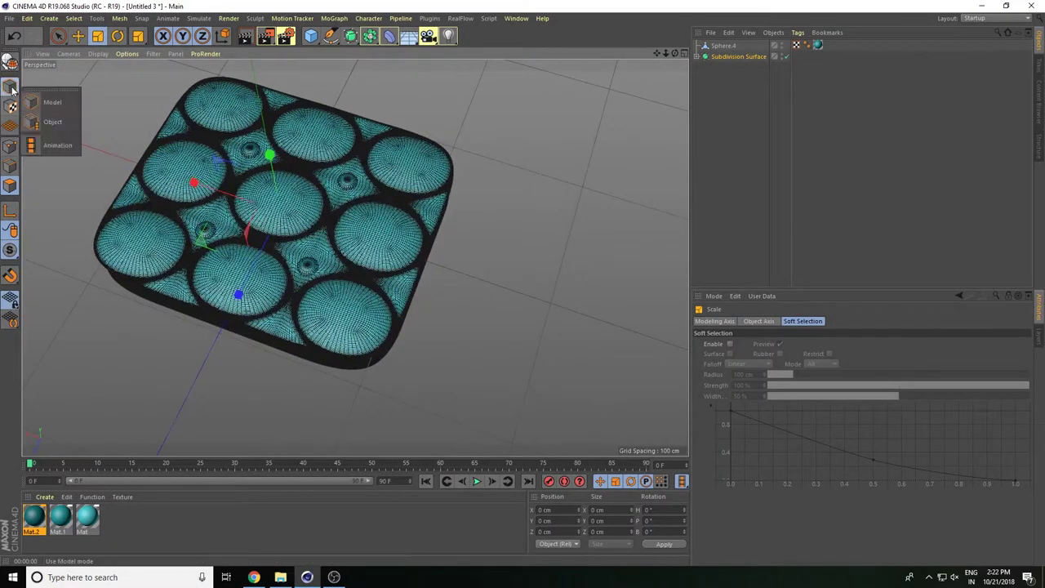
{"action": "left_click", "coordinate": [53, 122]}
{"action": "mouse_move", "coordinate": [264, 263]}
{"action": "left_mouse_down", "text": "alt"}
{"action": "mouse_move", "coordinate": [232, 288]}
{"action": "mouse_move", "coordinate": [253, 298]}
{"action": "left_mouse_up", "text": "alt"}
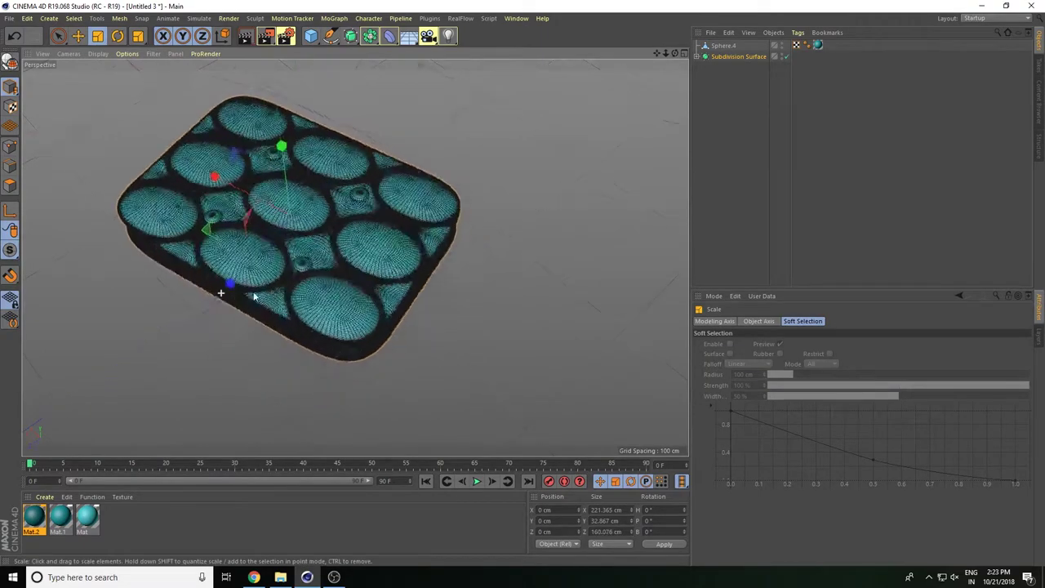
{"action": "left_click_drag", "start_coordinate": [187, 180], "coordinate": [200, 189]}
Step: Add a cube and shape it into a 564.454 × 41.255 cm slab under the cushion
{"action": "left_click_drag", "start_coordinate": [112, 77], "coordinate": [413, 216], "text": "alt"}
{"action": "left_click", "coordinate": [310, 36]}
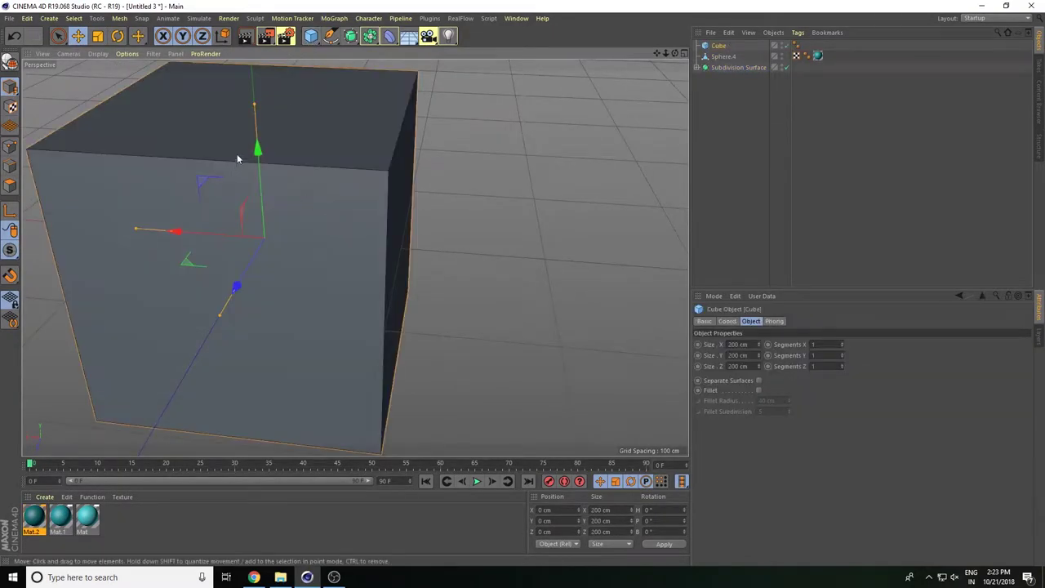
{"action": "left_click_drag", "start_coordinate": [257, 104], "coordinate": [253, 145]}
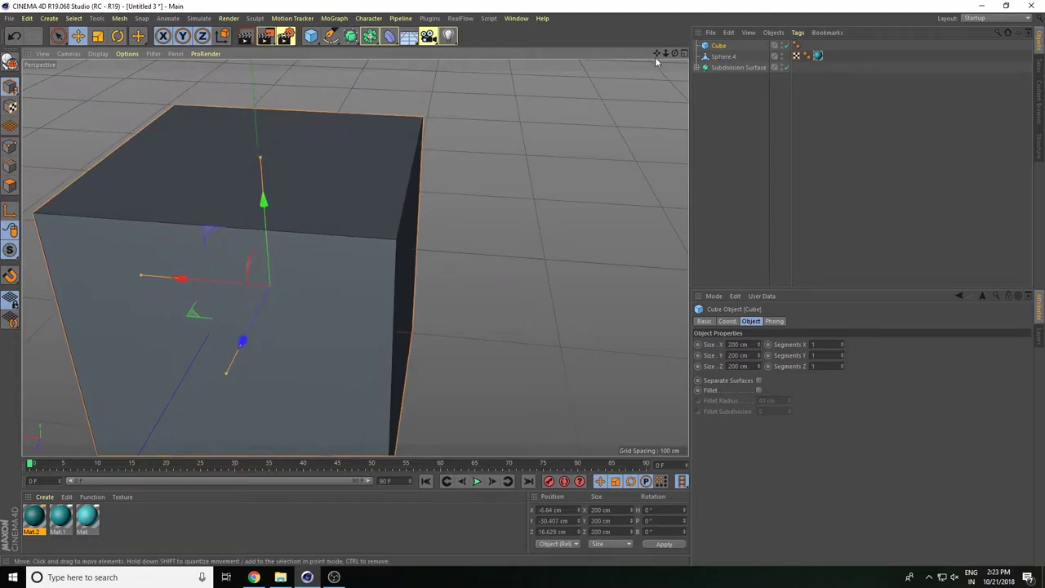
{"action": "scroll", "coordinate": [355, 257], "scroll_direction": "down", "scroll_amount": 3}
{"action": "scroll", "coordinate": [351, 256], "scroll_direction": "down", "scroll_amount": 4}
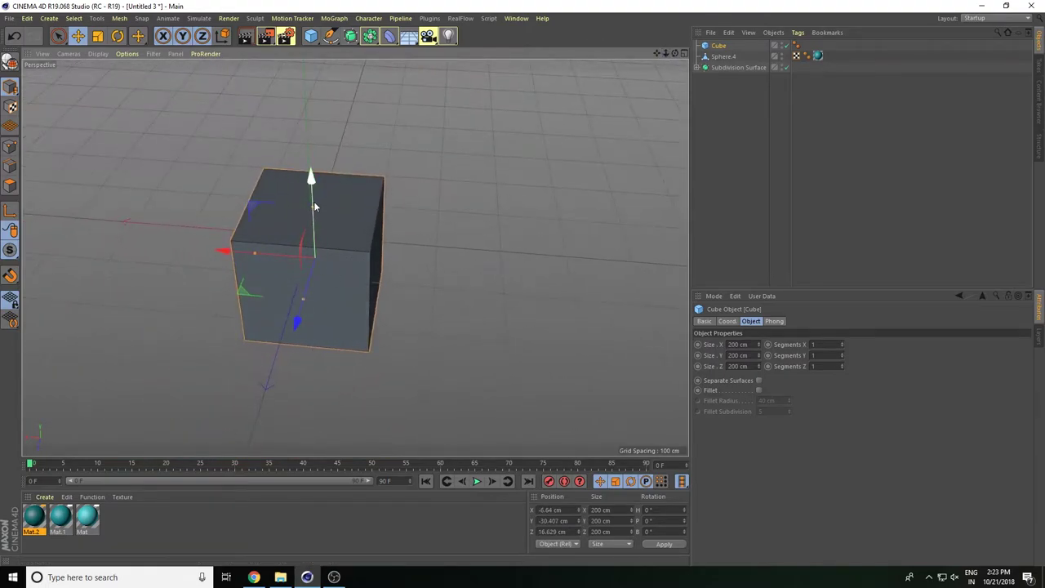
{"action": "mouse_move", "coordinate": [314, 206]}
{"action": "left_mouse_down"}
{"action": "mouse_move", "coordinate": [314, 257]}
{"action": "mouse_move", "coordinate": [359, 315]}
{"action": "left_mouse_up"}
{"action": "mouse_move", "coordinate": [239, 259]}
{"action": "left_mouse_down"}
{"action": "mouse_move", "coordinate": [100, 253]}
{"action": "mouse_move", "coordinate": [124, 261]}
{"action": "left_mouse_up"}
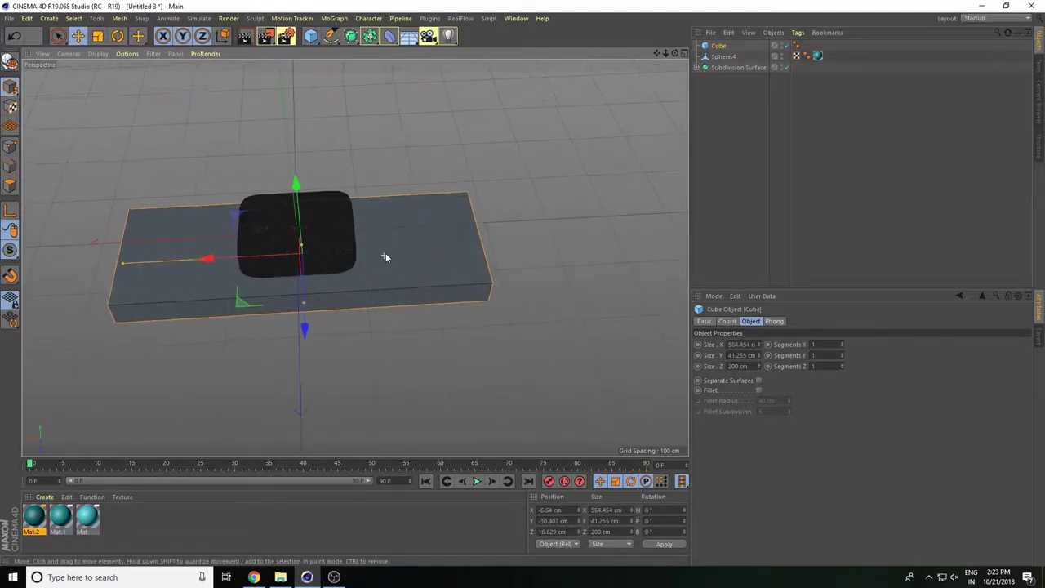
{"action": "left_click_drag", "start_coordinate": [386, 252], "coordinate": [303, 310], "text": "alt"}
{"action": "left_click", "coordinate": [385, 328]}
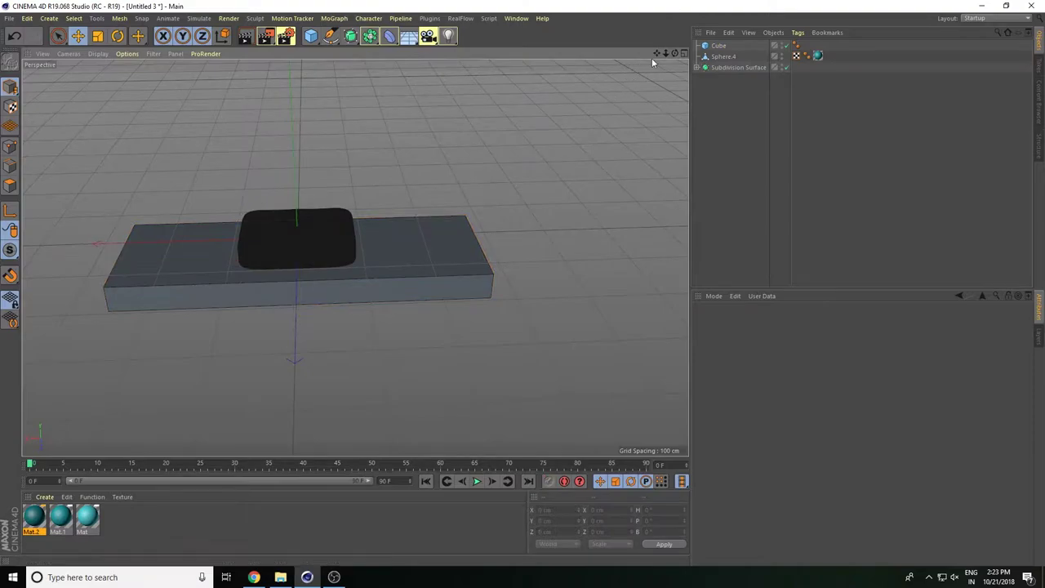
Step: Move the tufted cushion and its button spheres together to the slab's left end
{"action": "mouse_move", "coordinate": [651, 58]}
{"action": "left_mouse_down", "text": "alt"}
{"action": "mouse_move", "coordinate": [513, 233]}
{"action": "mouse_move", "coordinate": [351, 261]}
{"action": "left_mouse_up", "text": "alt"}
{"action": "left_click", "coordinate": [351, 262]}
{"action": "left_click_drag", "start_coordinate": [255, 238], "coordinate": [101, 252]}
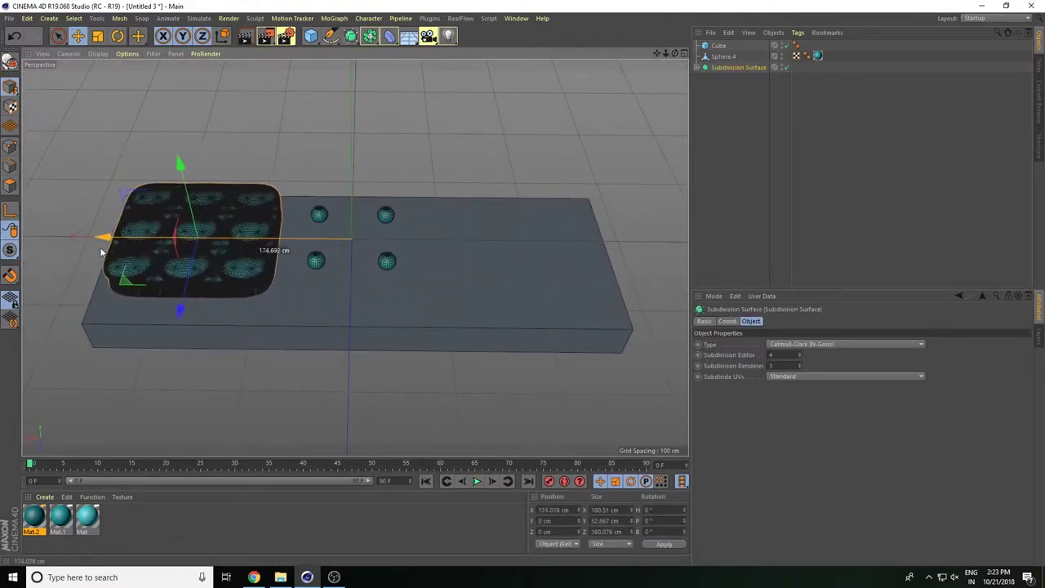
{"action": "key", "text": "ctrl+z"}
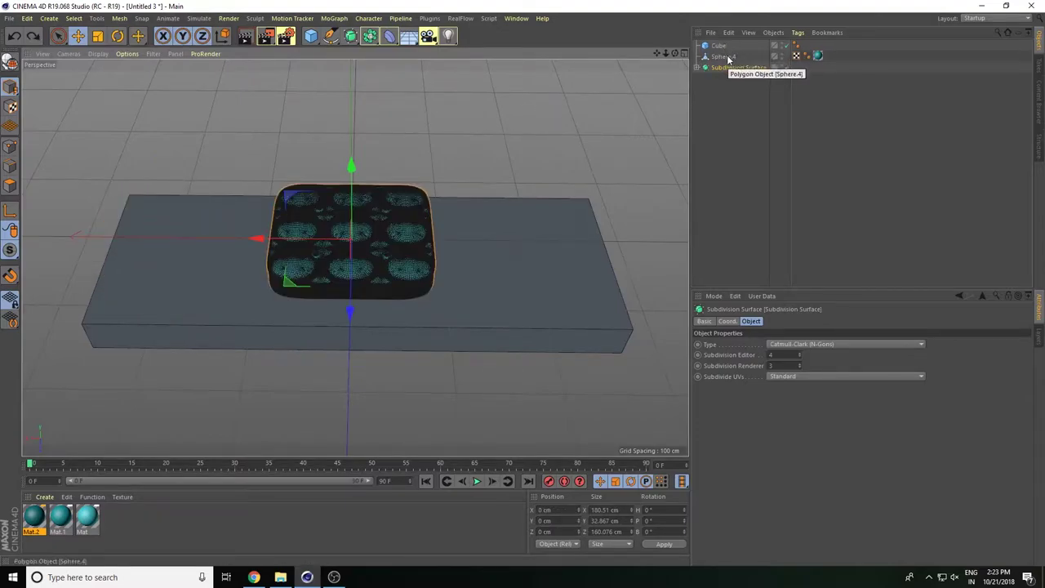
{"action": "left_click", "coordinate": [722, 56], "text": "ctrl"}
{"action": "mouse_move", "coordinate": [251, 237]}
{"action": "left_mouse_down"}
{"action": "mouse_move", "coordinate": [117, 280]}
{"action": "mouse_move", "coordinate": [239, 303]}
{"action": "left_mouse_up"}
{"action": "left_click_drag", "start_coordinate": [181, 323], "coordinate": [173, 339]}
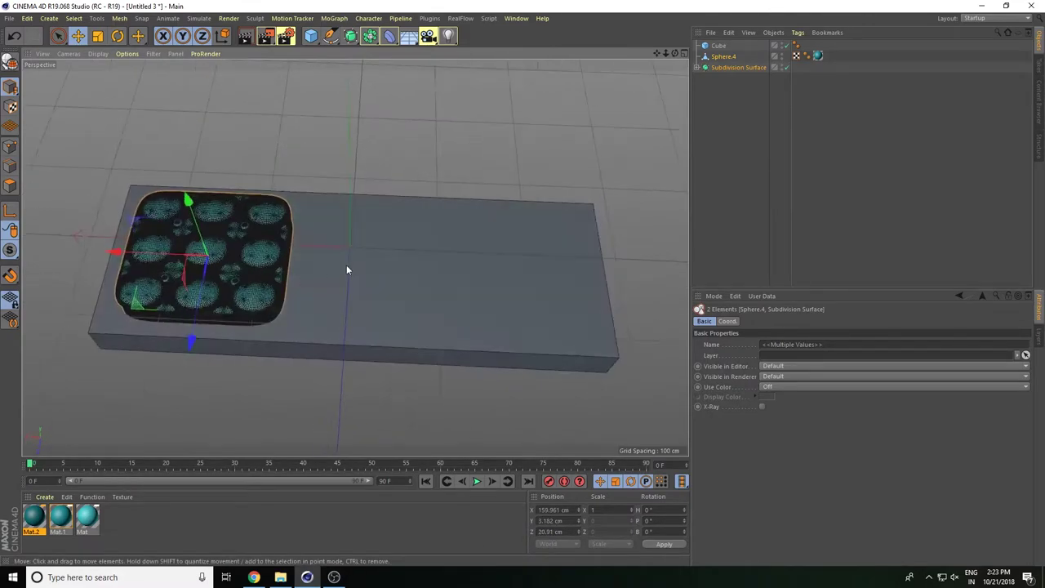
Step: Set the slab's depth to 171.644 cm
{"action": "left_click", "coordinate": [348, 271]}
{"action": "mouse_move", "coordinate": [342, 334]}
{"action": "left_mouse_down", "text": "alt"}
{"action": "mouse_move", "coordinate": [352, 325]}
{"action": "mouse_move", "coordinate": [357, 353]}
{"action": "mouse_move", "coordinate": [397, 321]}
{"action": "mouse_move", "coordinate": [427, 324]}
{"action": "mouse_move", "coordinate": [344, 329]}
{"action": "mouse_move", "coordinate": [352, 317]}
{"action": "left_mouse_up", "text": "alt"}
{"action": "left_click_drag", "start_coordinate": [332, 353], "coordinate": [330, 325], "text": "alt"}
Step: Duplicate the tufted cushion and place the copy to its right
{"action": "mouse_move", "coordinate": [647, 65]}
{"action": "left_mouse_down", "text": "alt"}
{"action": "mouse_move", "coordinate": [355, 252]}
{"action": "mouse_move", "coordinate": [465, 231]}
{"action": "mouse_move", "coordinate": [597, 81]}
{"action": "mouse_move", "coordinate": [491, 142]}
{"action": "left_mouse_up", "text": "alt"}
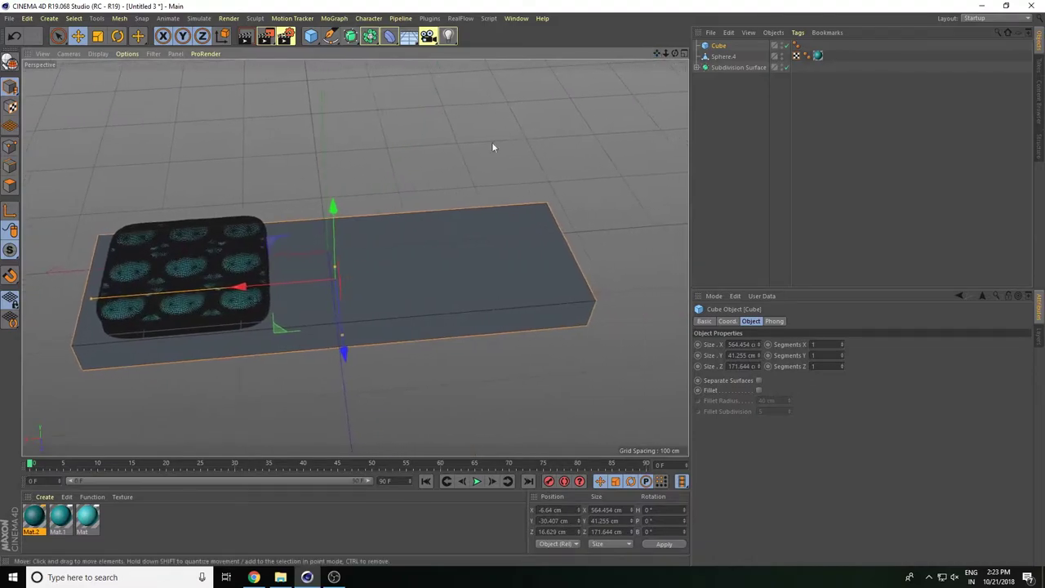
{"action": "left_click", "coordinate": [258, 240]}
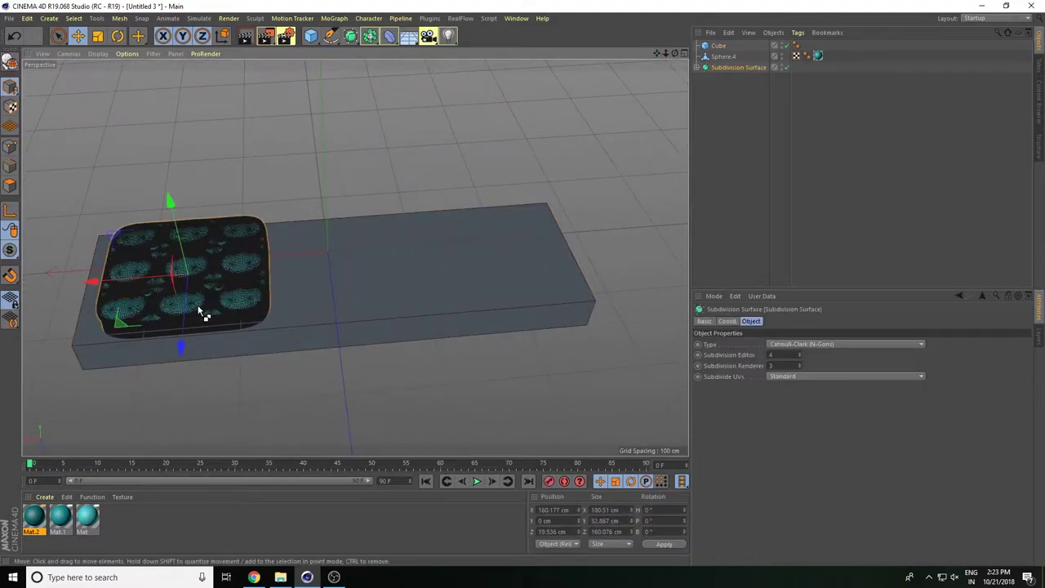
{"action": "mouse_move", "coordinate": [92, 282]}
{"action": "left_mouse_down", "text": "ctrl"}
{"action": "mouse_move", "coordinate": [251, 275]}
{"action": "mouse_move", "coordinate": [264, 299]}
{"action": "mouse_move", "coordinate": [347, 311]}
{"action": "left_mouse_up", "text": "ctrl"}
Step: Add a third cushion copy and nudge it to X −207.289 cm, butting the three edge to edge
{"action": "left_click_drag", "start_coordinate": [432, 281], "coordinate": [387, 340], "text": "alt"}
{"action": "mouse_move", "coordinate": [240, 298]}
{"action": "left_mouse_down"}
{"action": "mouse_move", "coordinate": [411, 299]}
{"action": "mouse_move", "coordinate": [413, 389]}
{"action": "left_mouse_up"}
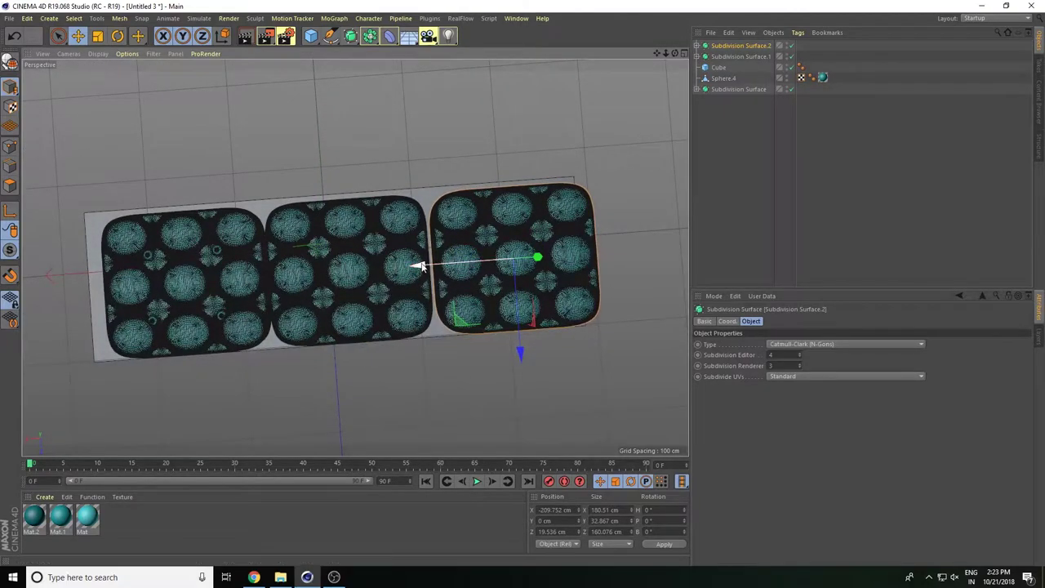
{"action": "left_click_drag", "start_coordinate": [418, 265], "coordinate": [418, 267]}
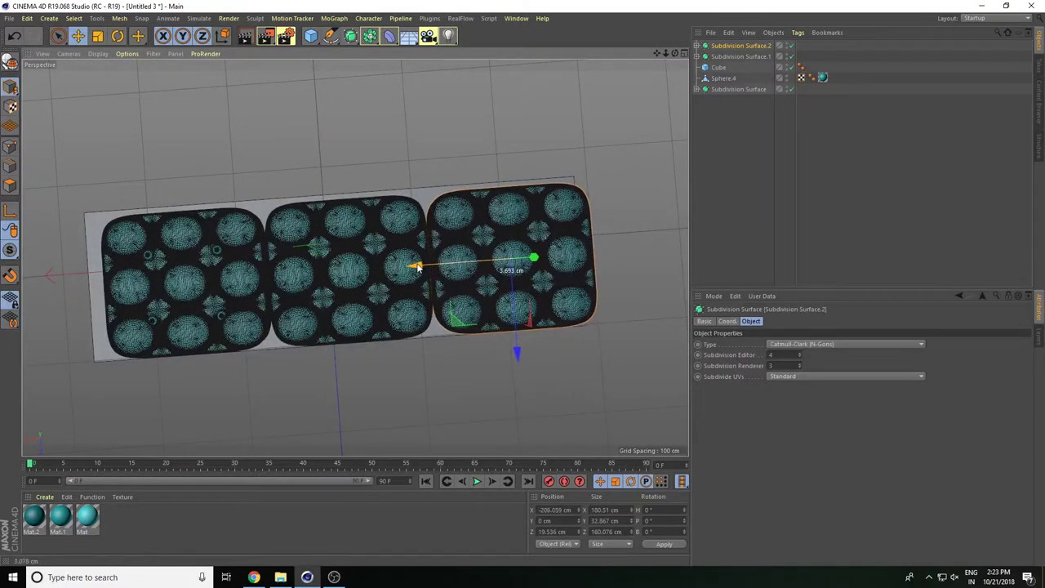
{"action": "left_click", "coordinate": [371, 275]}
{"action": "left_click", "coordinate": [230, 293]}
{"action": "mouse_move", "coordinate": [209, 302]}
{"action": "left_mouse_down", "text": "alt"}
{"action": "mouse_move", "coordinate": [135, 310]}
{"action": "mouse_move", "coordinate": [308, 273]}
{"action": "mouse_move", "coordinate": [308, 218]}
{"action": "left_mouse_up", "text": "alt"}
{"action": "mouse_move", "coordinate": [432, 334]}
{"action": "left_mouse_down", "text": "alt"}
{"action": "mouse_move", "coordinate": [431, 389]}
{"action": "mouse_move", "coordinate": [485, 267]}
{"action": "left_mouse_up", "text": "alt"}
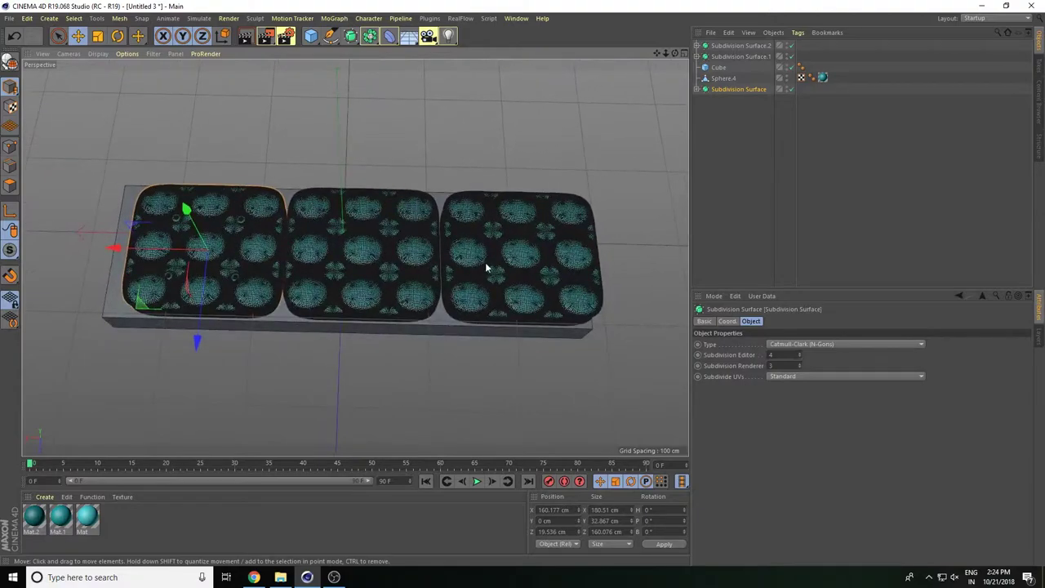
{"action": "left_click", "coordinate": [733, 56], "text": "shift"}
Step: Select all three cushions, shift them to centre the row on the slab, and test-render
{"action": "left_click", "coordinate": [737, 124]}
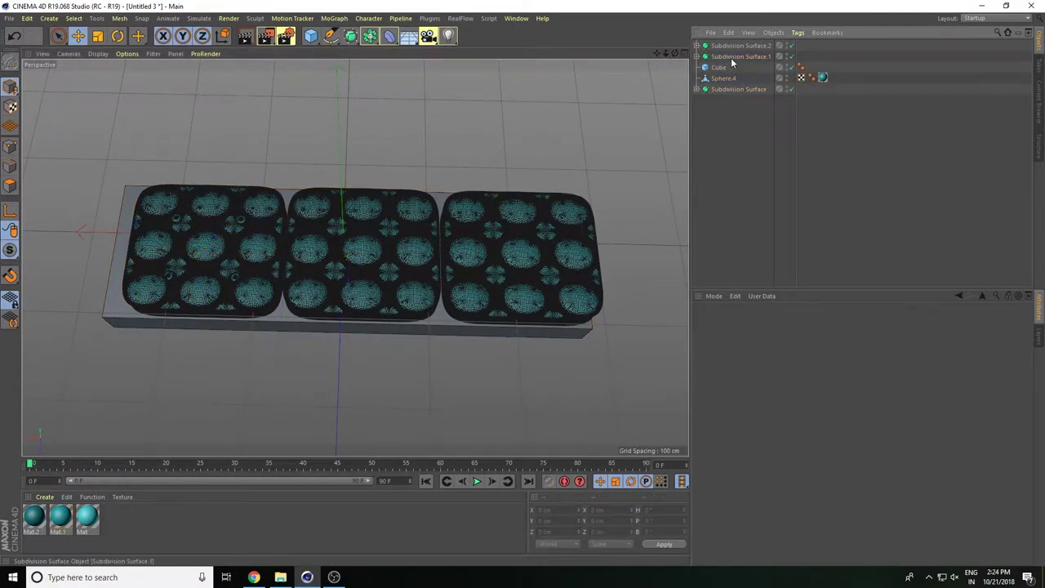
{"action": "left_click", "coordinate": [731, 56]}
{"action": "left_click", "coordinate": [735, 45], "text": "shift"}
{"action": "left_click_drag", "start_coordinate": [330, 275], "coordinate": [374, 299], "text": "alt"}
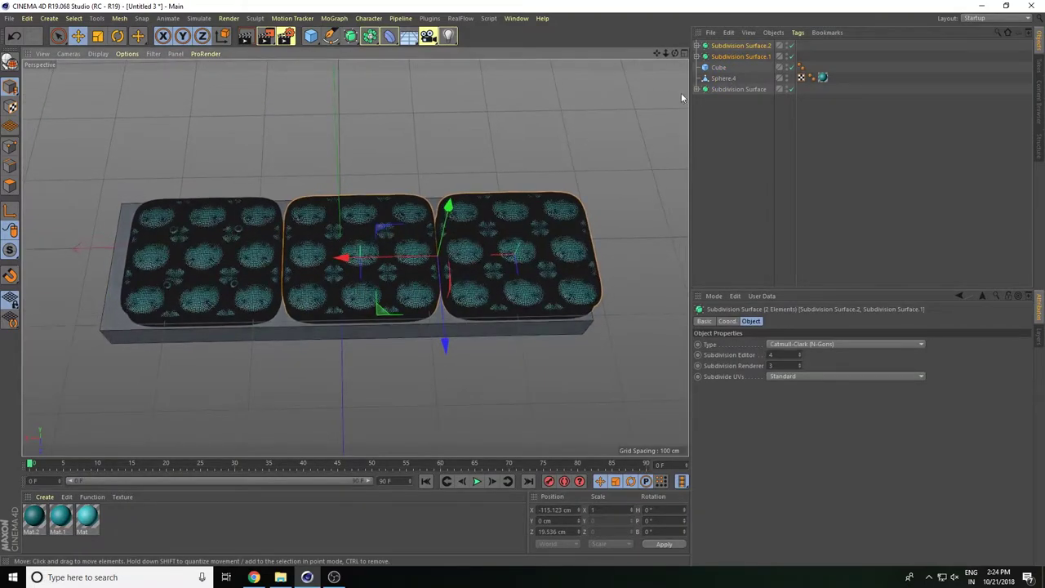
{"action": "left_click", "coordinate": [731, 89], "text": "shift"}
{"action": "left_click_drag", "start_coordinate": [278, 260], "coordinate": [242, 255]}
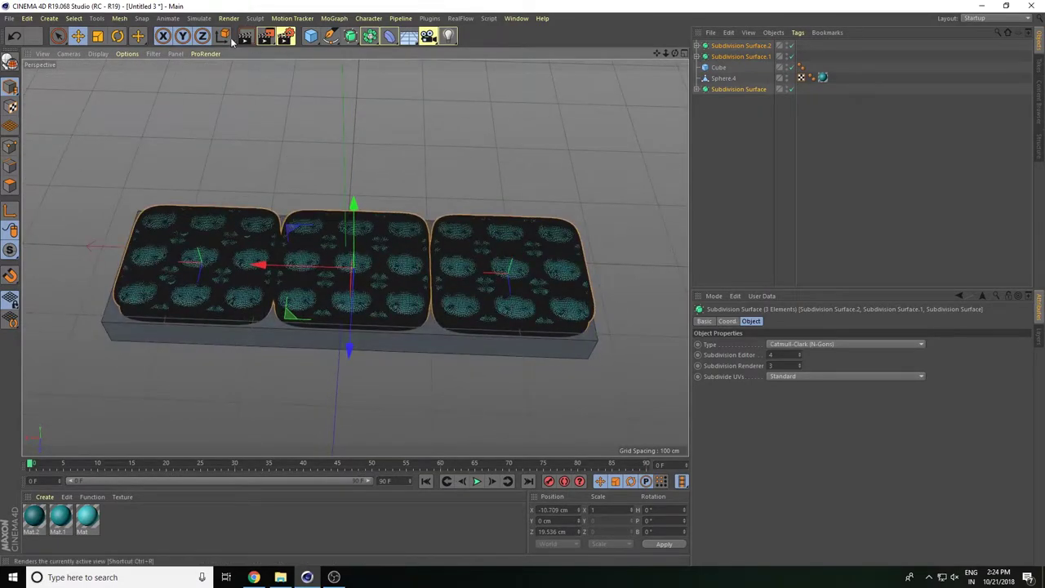
{"action": "key", "text": "ctrl+r"}
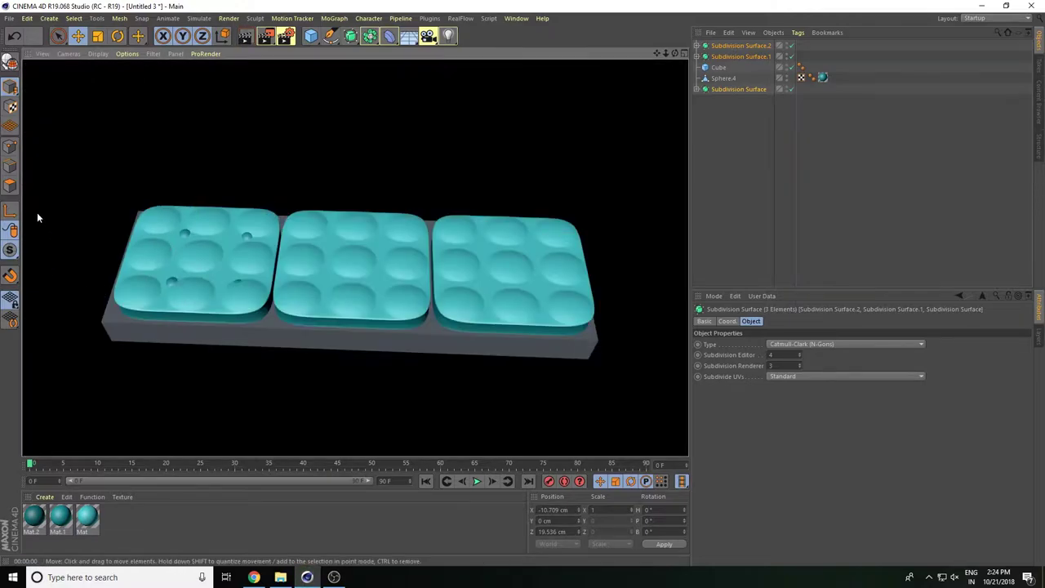
{"action": "left_click", "coordinate": [296, 171]}
Step: Duplicate the sofa's base slab as a new Cube.1
{"action": "left_click", "coordinate": [352, 342]}
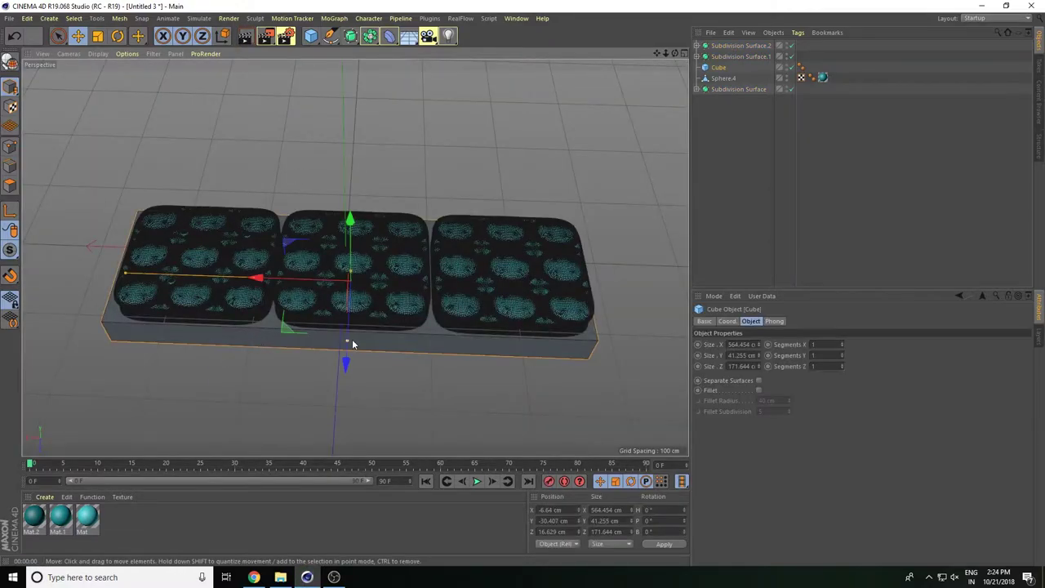
{"action": "left_click_drag", "start_coordinate": [352, 343], "coordinate": [343, 357], "text": "alt"}
{"action": "key", "text": "ctrl+c"}
{"action": "key", "text": "ctrl+v"}
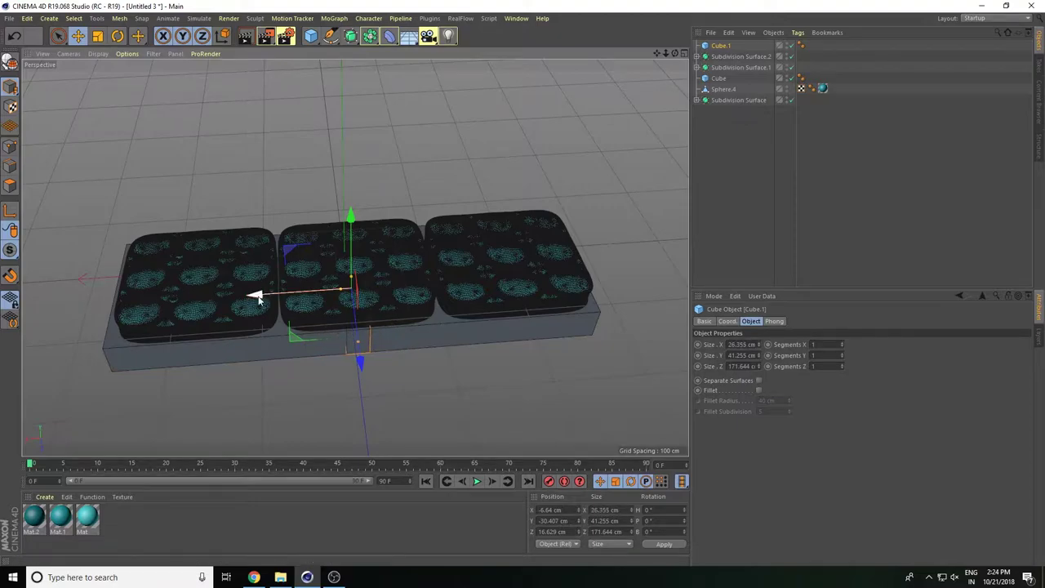
Step: Stand the copy upright as a 26.355 × 148.004 cm arm panel at the sofa's left end
{"action": "left_click_drag", "start_coordinate": [255, 296], "coordinate": [25, 310]}
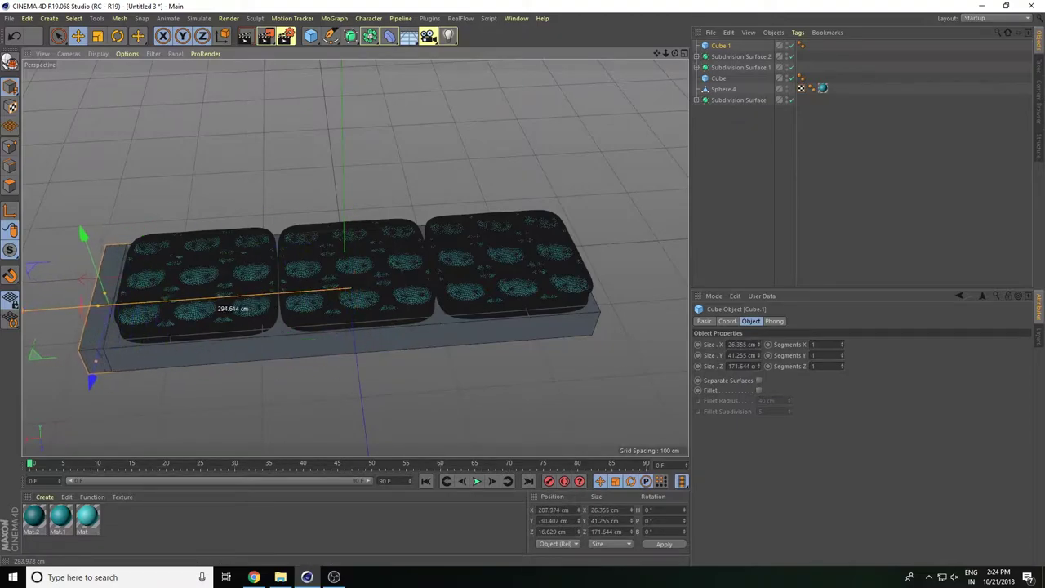
{"action": "left_click_drag", "start_coordinate": [373, 314], "coordinate": [557, 160], "text": "alt"}
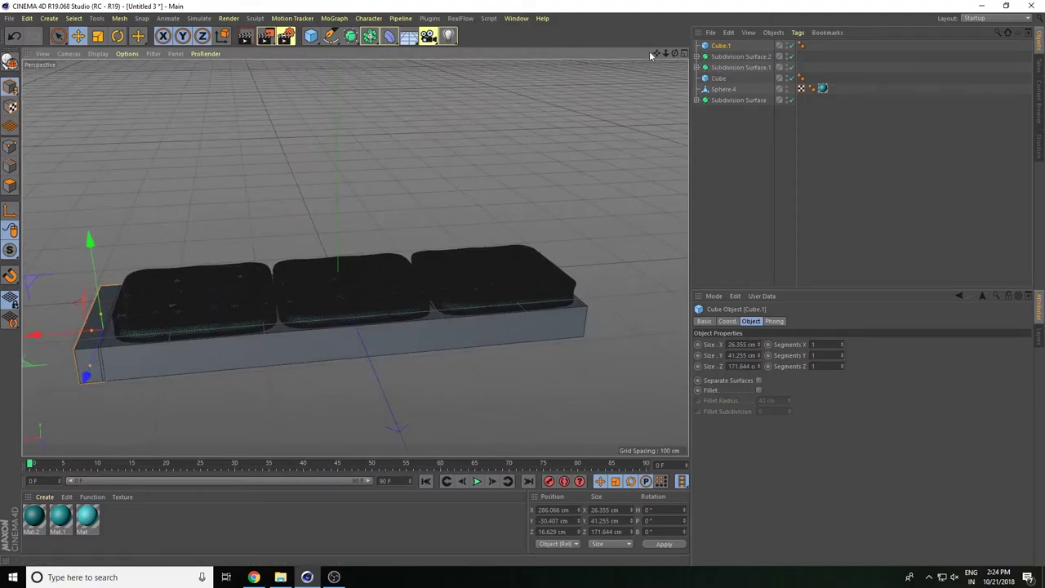
{"action": "mouse_move", "coordinate": [355, 256]}
{"action": "left_mouse_down", "text": "alt"}
{"action": "mouse_move", "coordinate": [252, 335]}
{"action": "mouse_move", "coordinate": [262, 238]}
{"action": "left_mouse_up", "text": "alt"}
{"action": "mouse_move", "coordinate": [262, 239]}
{"action": "left_mouse_down", "text": "alt"}
{"action": "mouse_move", "coordinate": [336, 320]}
{"action": "mouse_move", "coordinate": [283, 357]}
{"action": "left_mouse_up", "text": "alt"}
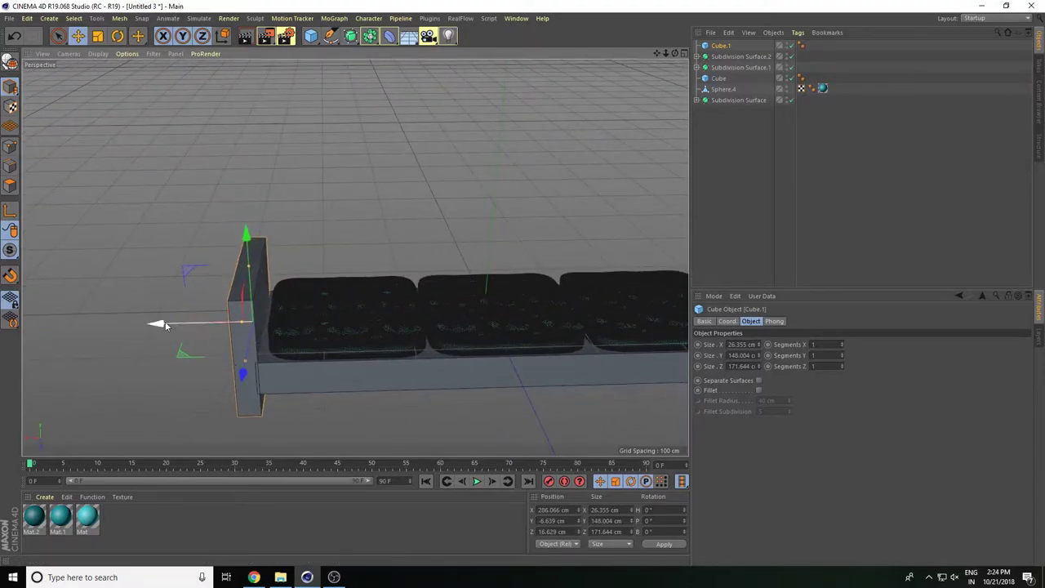
{"action": "left_click_drag", "start_coordinate": [165, 324], "coordinate": [174, 324]}
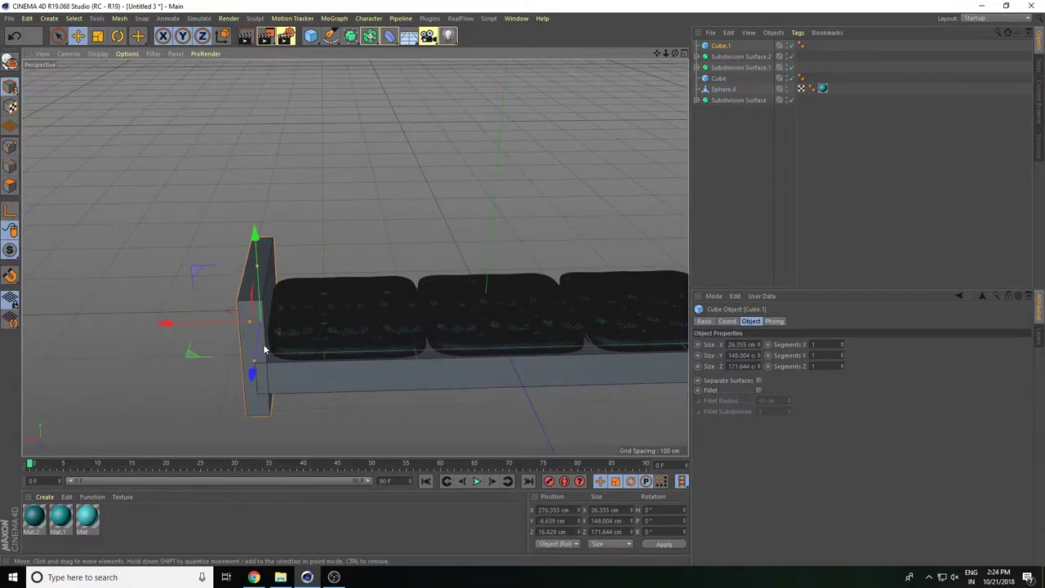
{"action": "mouse_move", "coordinate": [263, 349]}
{"action": "left_mouse_down", "text": "alt"}
{"action": "mouse_move", "coordinate": [268, 391]}
{"action": "mouse_move", "coordinate": [321, 367]}
{"action": "mouse_move", "coordinate": [240, 350]}
{"action": "mouse_move", "coordinate": [234, 325]}
{"action": "mouse_move", "coordinate": [319, 368]}
{"action": "mouse_move", "coordinate": [280, 322]}
{"action": "left_mouse_up", "text": "alt"}
{"action": "mouse_move", "coordinate": [657, 53]}
{"action": "left_mouse_down", "text": "alt"}
{"action": "mouse_move", "coordinate": [355, 256]}
{"action": "mouse_move", "coordinate": [584, 240]}
{"action": "mouse_move", "coordinate": [415, 280]}
{"action": "left_mouse_up", "text": "alt"}
Step: Copy the arm panel to the sofa's right end and shift both arms along Z
{"action": "key", "text": "ctrl+c"}
{"action": "key", "text": "ctrl+v"}
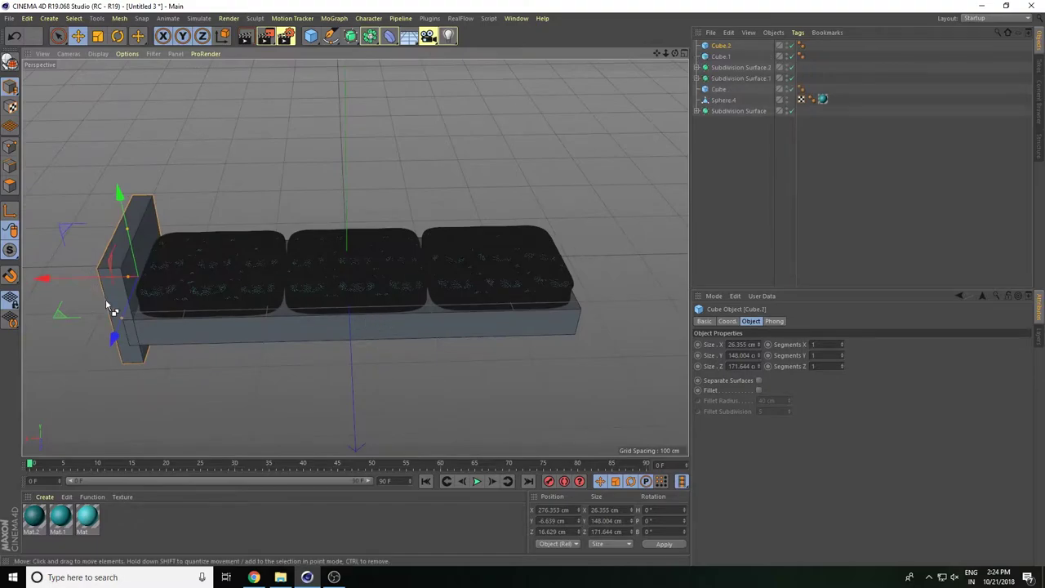
{"action": "mouse_move", "coordinate": [48, 278]}
{"action": "left_mouse_down"}
{"action": "mouse_move", "coordinate": [497, 309]}
{"action": "mouse_move", "coordinate": [449, 340]}
{"action": "mouse_move", "coordinate": [438, 333]}
{"action": "mouse_move", "coordinate": [442, 321]}
{"action": "mouse_move", "coordinate": [481, 319]}
{"action": "mouse_move", "coordinate": [509, 338]}
{"action": "mouse_move", "coordinate": [553, 306]}
{"action": "mouse_move", "coordinate": [477, 287]}
{"action": "mouse_move", "coordinate": [497, 312]}
{"action": "mouse_move", "coordinate": [163, 333]}
{"action": "left_mouse_up"}
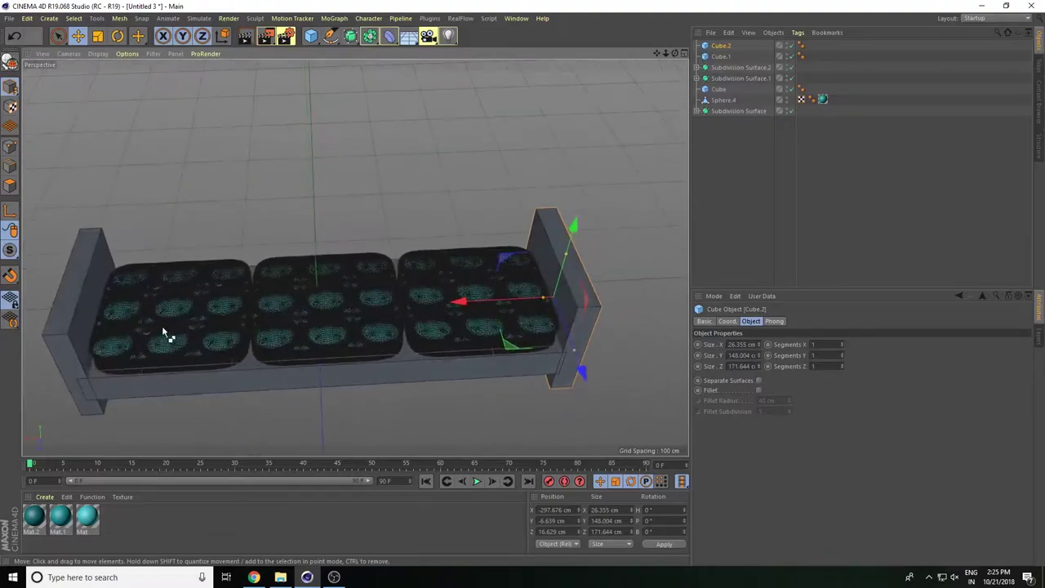
{"action": "left_click", "coordinate": [78, 302], "text": "shift"}
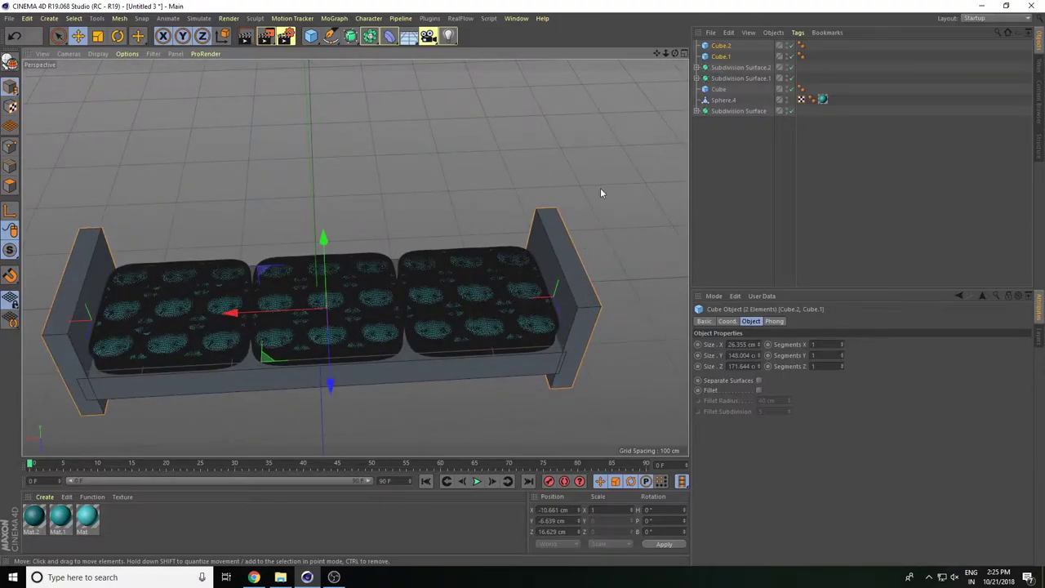
{"action": "left_click_drag", "start_coordinate": [330, 384], "coordinate": [333, 386]}
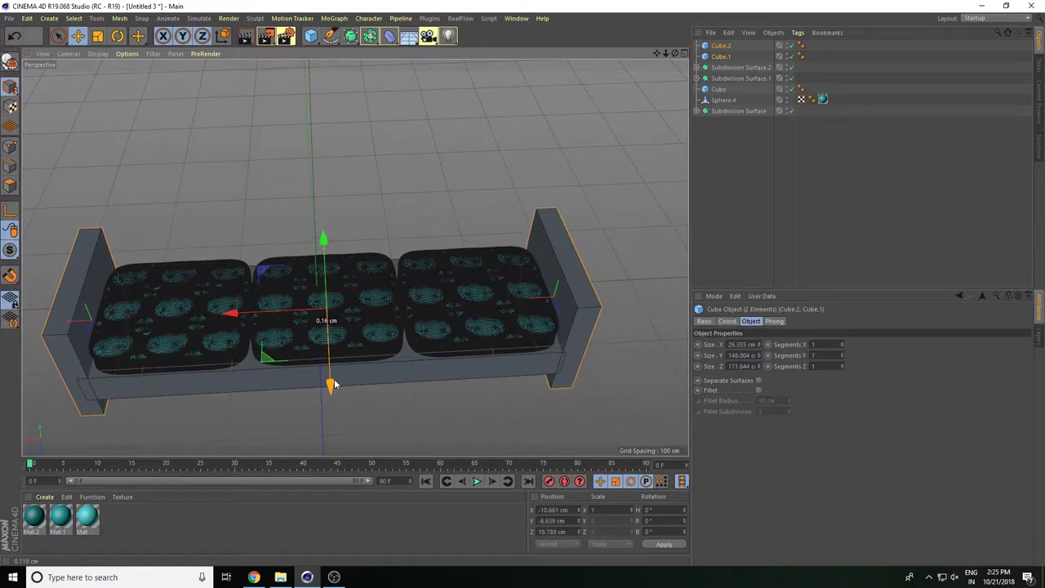
Step: Duplicate the three seat cushions and raise the copies above the seat to Y 99.134 cm
{"action": "left_click_drag", "start_coordinate": [417, 384], "coordinate": [399, 397], "text": "alt"}
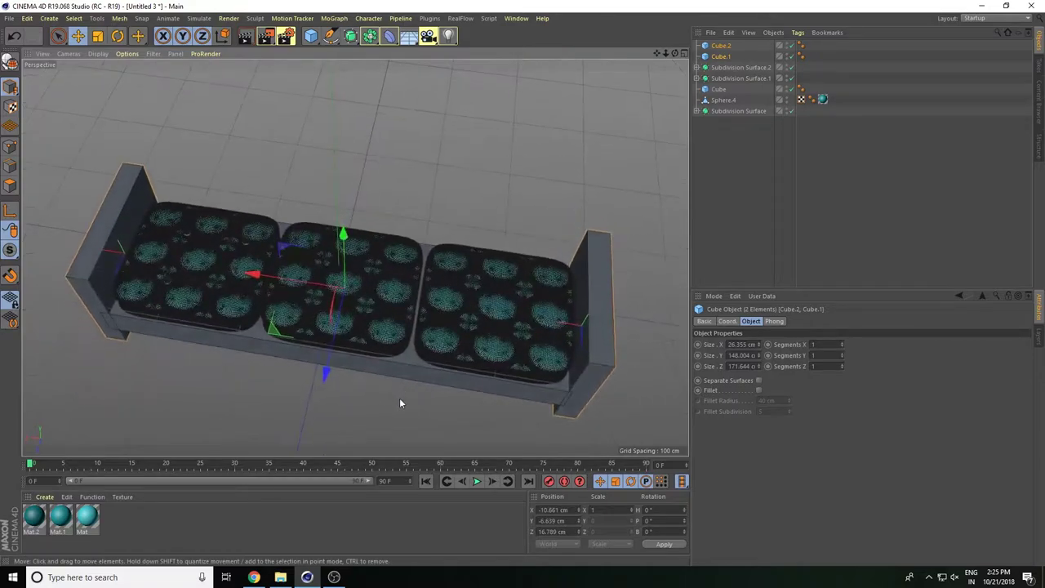
{"action": "left_click", "coordinate": [448, 315]}
{"action": "left_click", "coordinate": [367, 272], "text": "shift"}
{"action": "left_click", "coordinate": [195, 272], "text": "shift"}
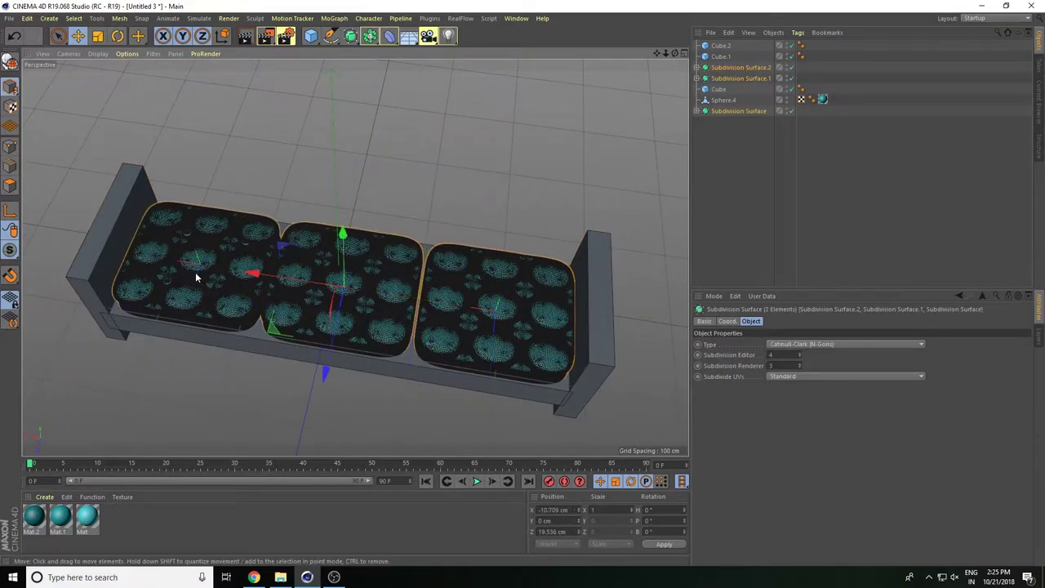
{"action": "mouse_move", "coordinate": [462, 350]}
{"action": "left_mouse_down", "text": "alt"}
{"action": "mouse_move", "coordinate": [458, 328]}
{"action": "mouse_move", "coordinate": [394, 333]}
{"action": "left_mouse_up", "text": "alt"}
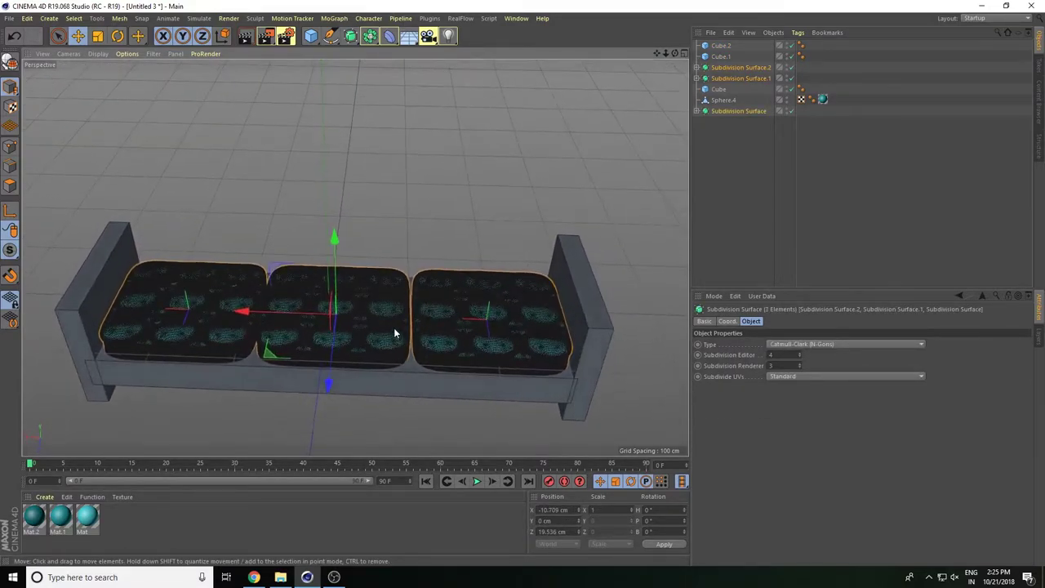
{"action": "key", "text": "ctrl+c"}
{"action": "key", "text": "ctrl+v"}
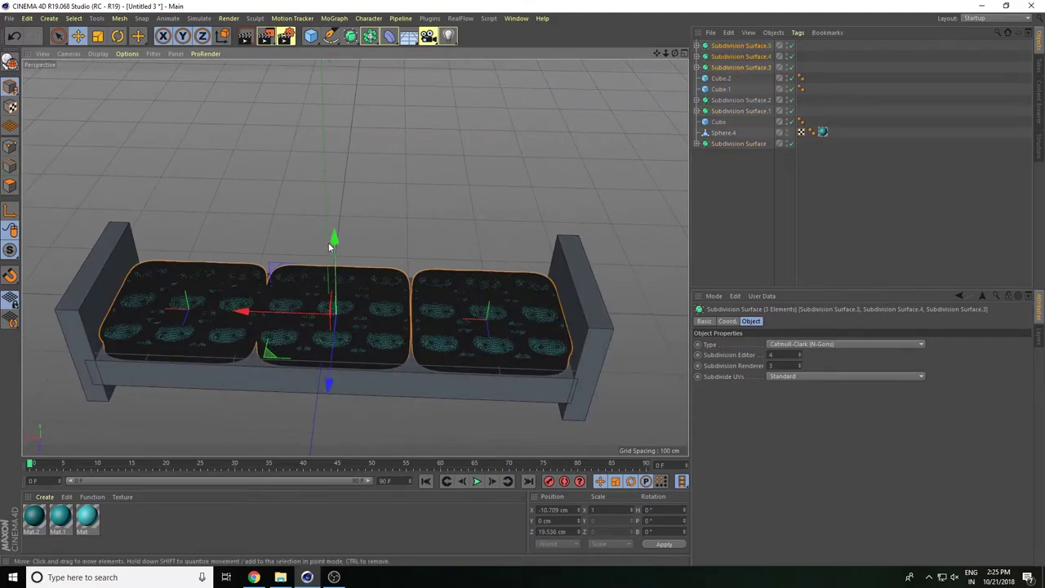
{"action": "left_click_drag", "start_coordinate": [335, 243], "coordinate": [335, 165]}
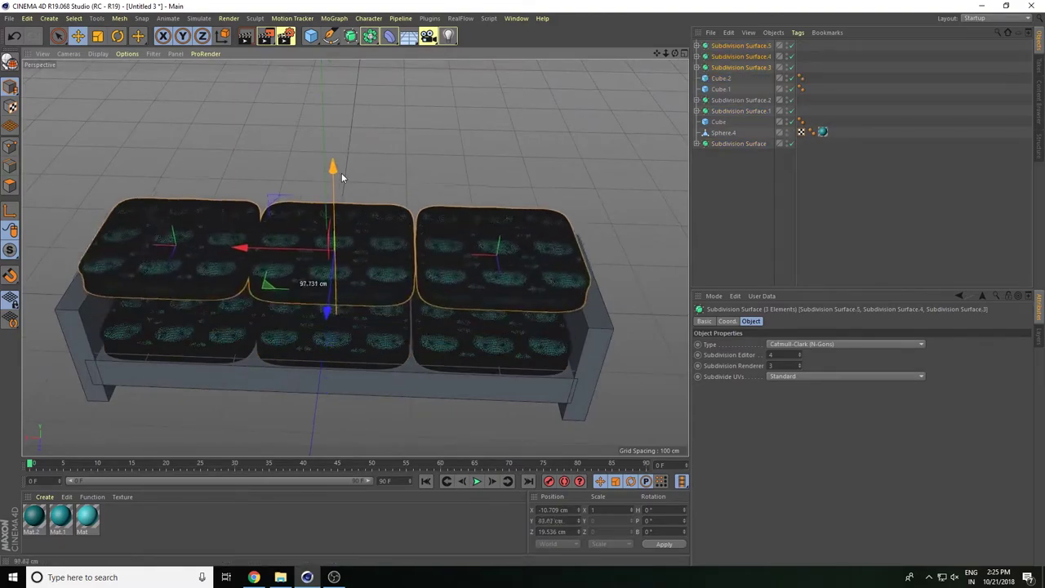
Step: Rotate the copied cushions upright into a backrest position
{"action": "left_click", "coordinate": [117, 36]}
{"action": "mouse_move", "coordinate": [358, 391]}
{"action": "left_mouse_down"}
{"action": "mouse_move", "coordinate": [347, 293]}
{"action": "mouse_move", "coordinate": [343, 385]}
{"action": "mouse_move", "coordinate": [344, 370]}
{"action": "left_mouse_up"}
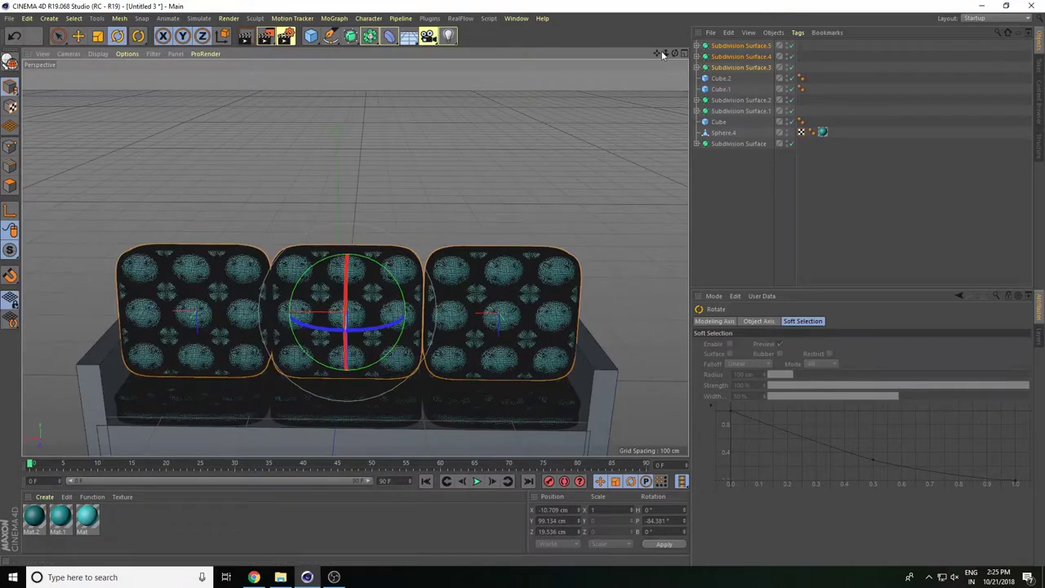
{"action": "mouse_move", "coordinate": [663, 54]}
{"action": "left_mouse_down"}
{"action": "mouse_move", "coordinate": [610, 128]}
{"action": "mouse_move", "coordinate": [494, 234]}
{"action": "mouse_move", "coordinate": [429, 261]}
{"action": "left_mouse_up"}
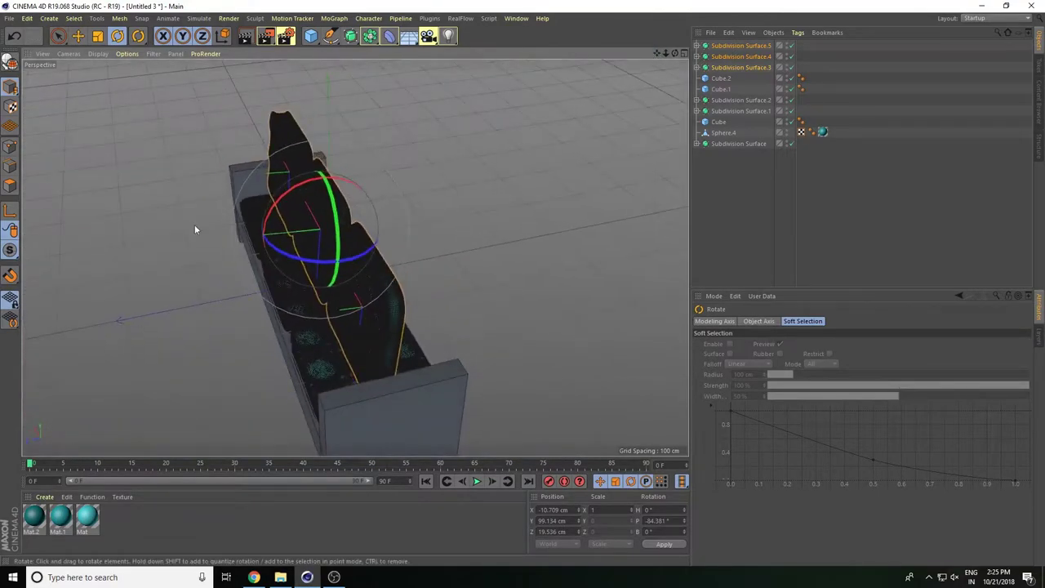
Step: Lower the three back cushions onto the sofa frame
{"action": "left_click", "coordinate": [79, 36]}
{"action": "mouse_move", "coordinate": [237, 237]}
{"action": "left_mouse_down", "text": "alt"}
{"action": "mouse_move", "coordinate": [290, 267]}
{"action": "mouse_move", "coordinate": [401, 254]}
{"action": "mouse_move", "coordinate": [389, 245]}
{"action": "left_mouse_up", "text": "alt"}
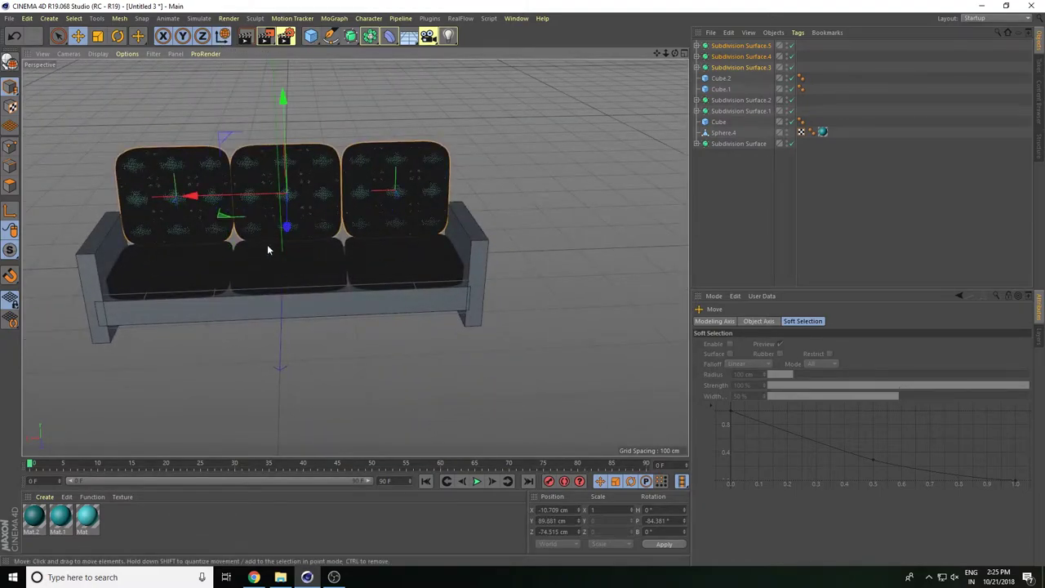
{"action": "left_click_drag", "start_coordinate": [282, 99], "coordinate": [282, 110]}
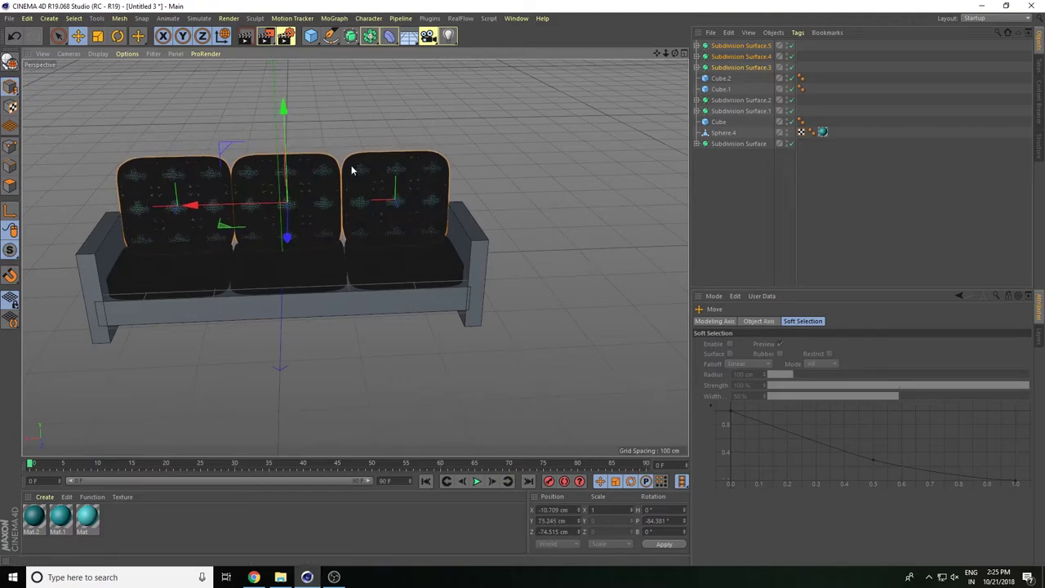
{"action": "left_click_drag", "start_coordinate": [668, 57], "coordinate": [658, 51]}
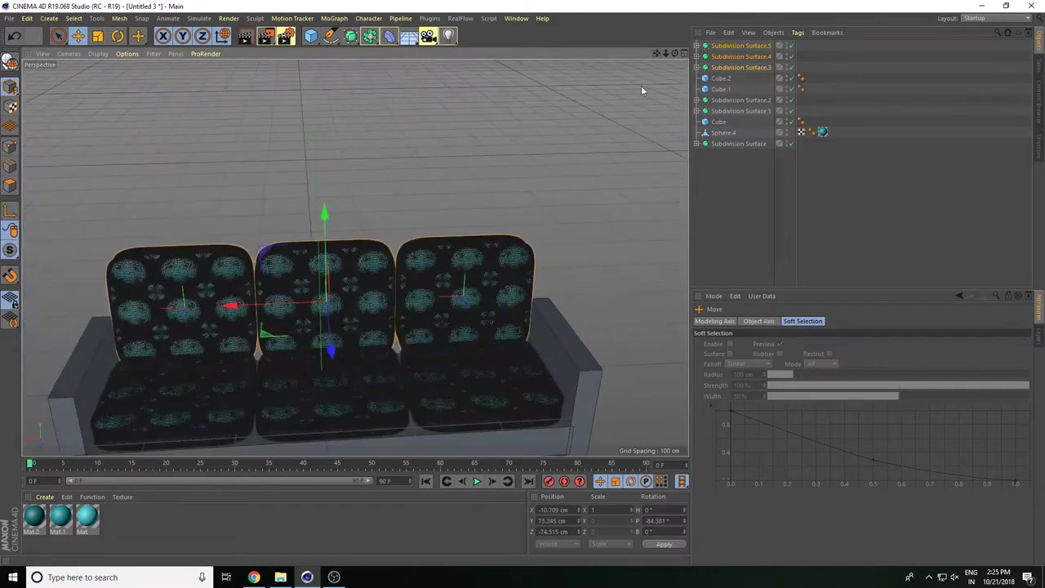
{"action": "mouse_move", "coordinate": [641, 85]}
{"action": "left_mouse_down", "text": "alt"}
{"action": "mouse_move", "coordinate": [496, 162]}
{"action": "mouse_move", "coordinate": [380, 147]}
{"action": "mouse_move", "coordinate": [530, 152]}
{"action": "mouse_move", "coordinate": [578, 168]}
{"action": "mouse_move", "coordinate": [583, 150]}
{"action": "left_mouse_up", "text": "alt"}
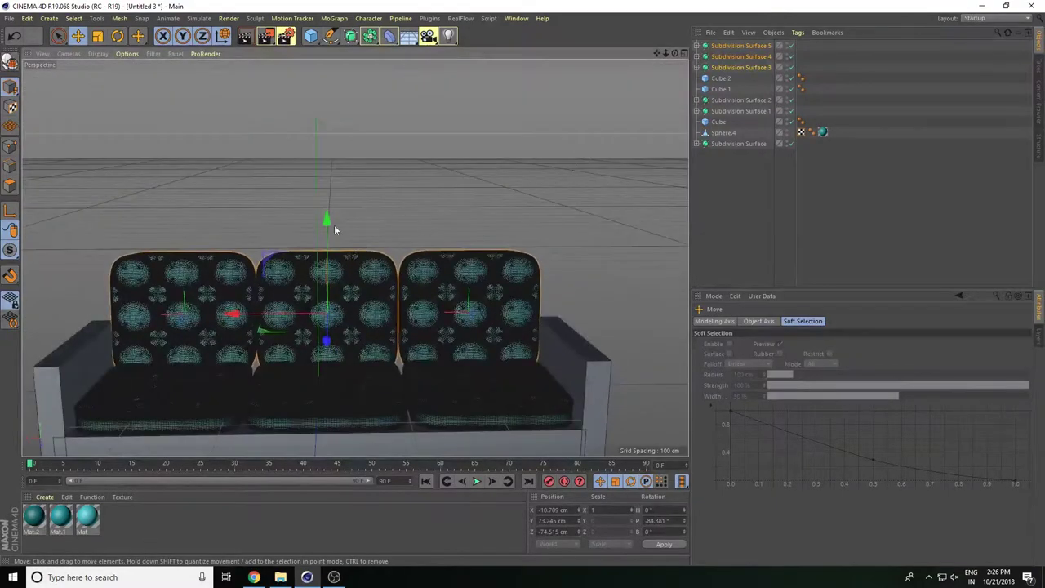
{"action": "mouse_move", "coordinate": [151, 94]}
{"action": "left_mouse_down", "text": "alt"}
{"action": "mouse_move", "coordinate": [263, 157]}
{"action": "mouse_move", "coordinate": [232, 139]}
{"action": "left_mouse_up", "text": "alt"}
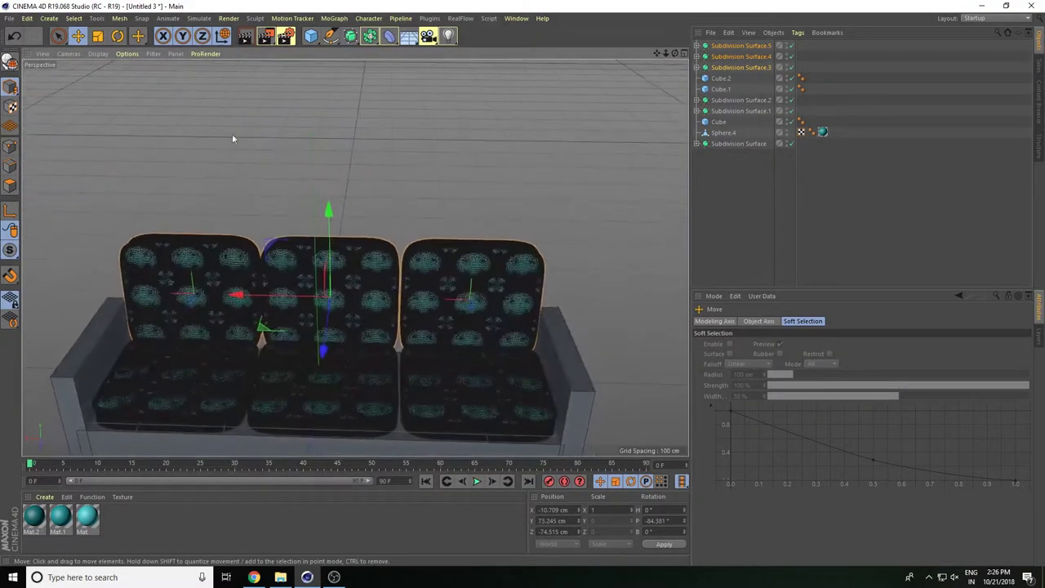
Step: Tilt the back cushions slightly backward to about −81.5° pitch and render a preview
{"action": "left_click", "coordinate": [117, 37]}
{"action": "left_click_drag", "start_coordinate": [329, 254], "coordinate": [276, 218]}
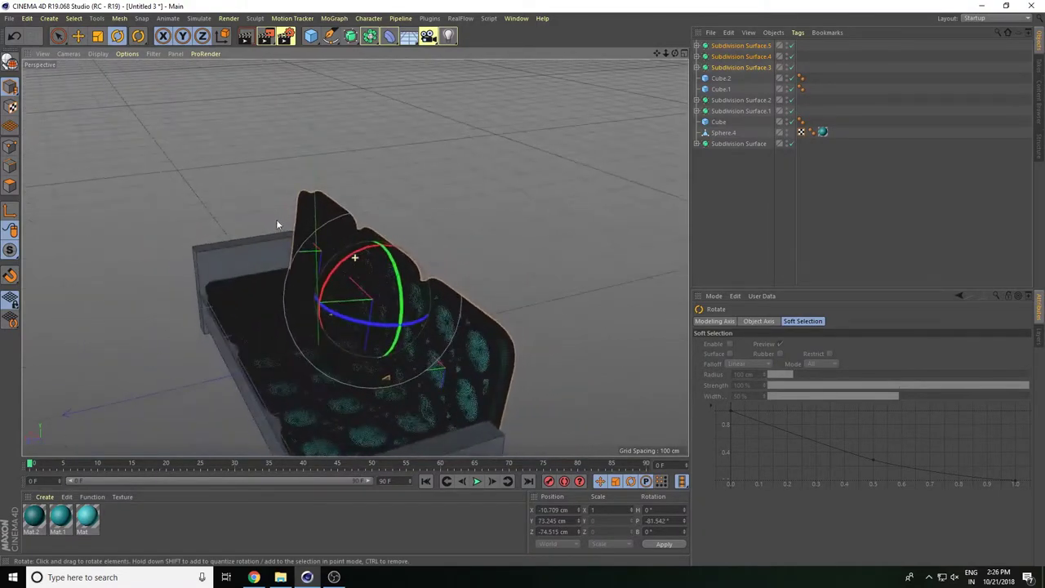
{"action": "left_click", "coordinate": [78, 35]}
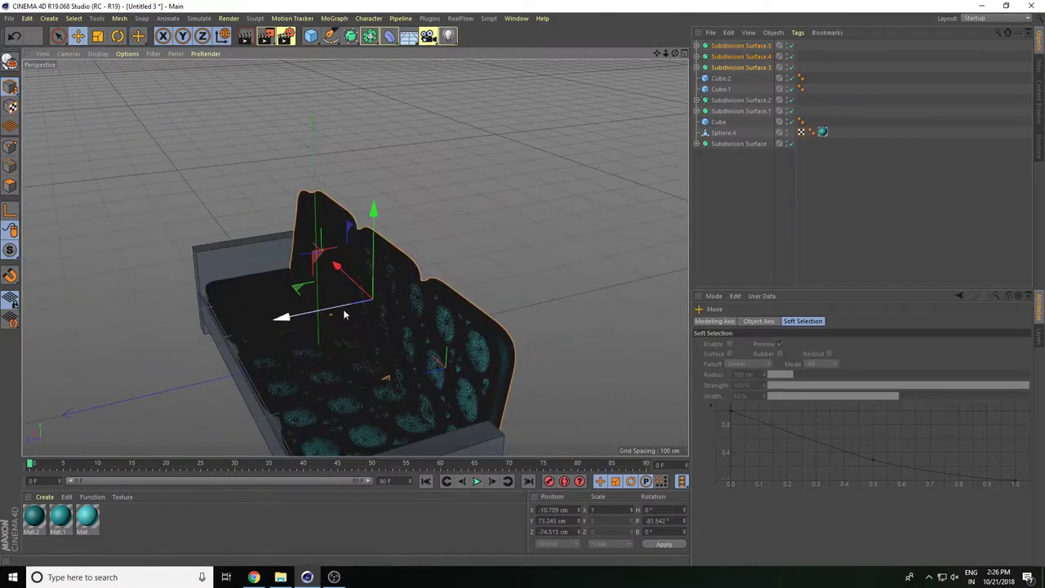
{"action": "left_click_drag", "start_coordinate": [345, 299], "coordinate": [470, 298], "text": "alt"}
{"action": "left_click", "coordinate": [244, 38]}
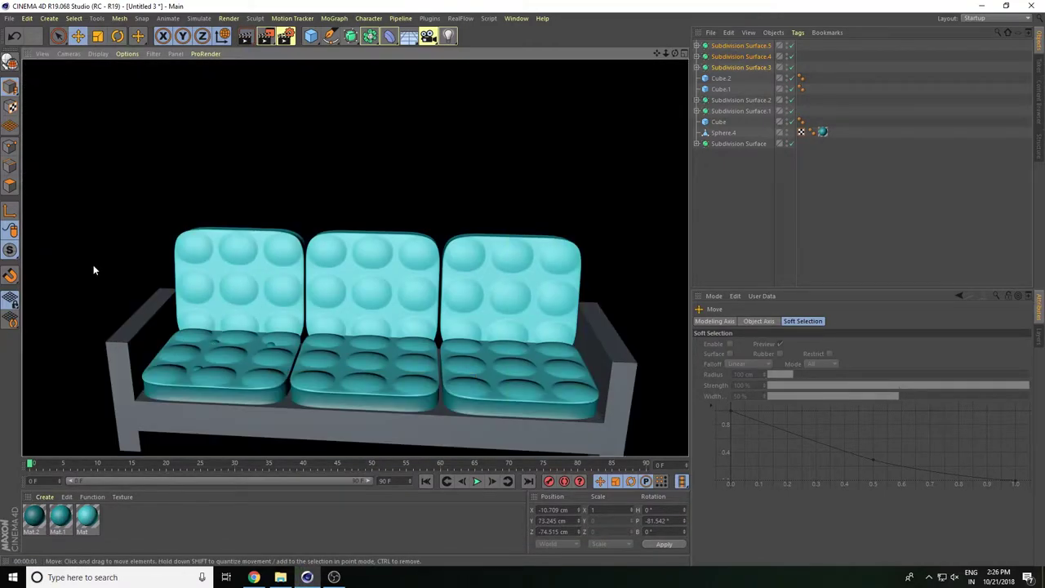
Step: Slide the middle and right seat cushions inward along X so they touch, then render
{"action": "left_click", "coordinate": [398, 412]}
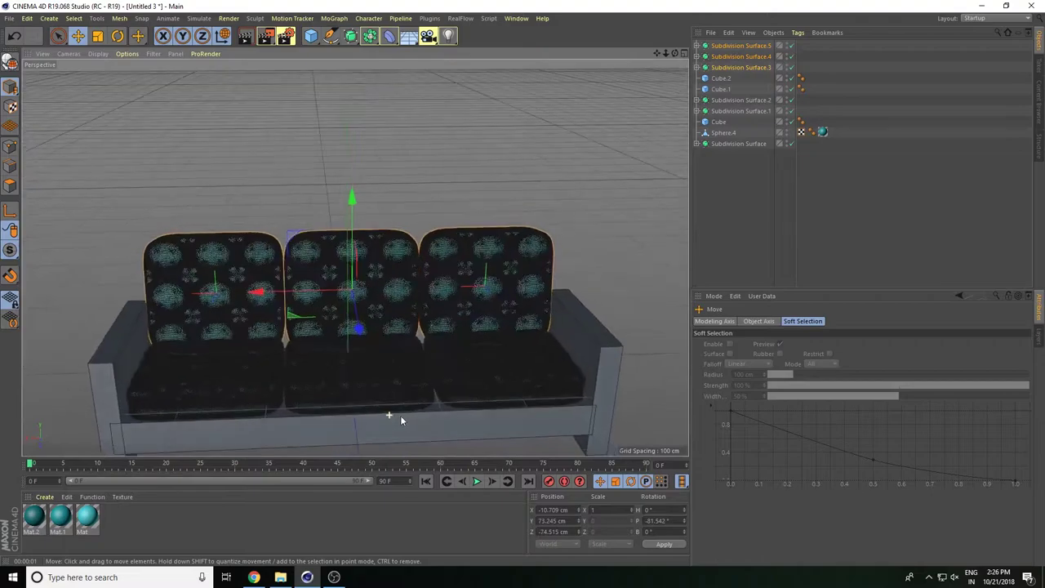
{"action": "left_click", "coordinate": [244, 38]}
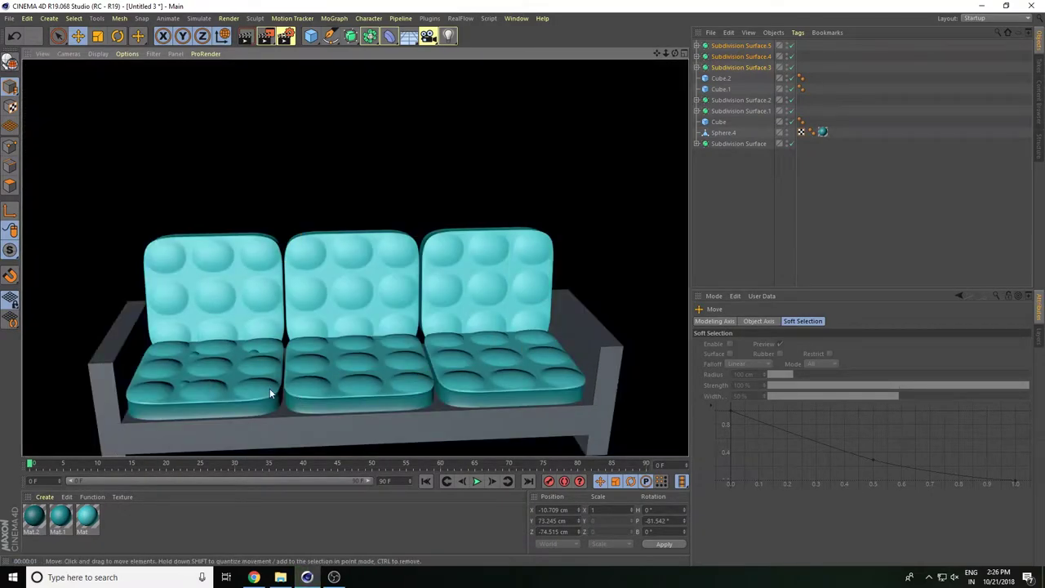
{"action": "left_click", "coordinate": [312, 163]}
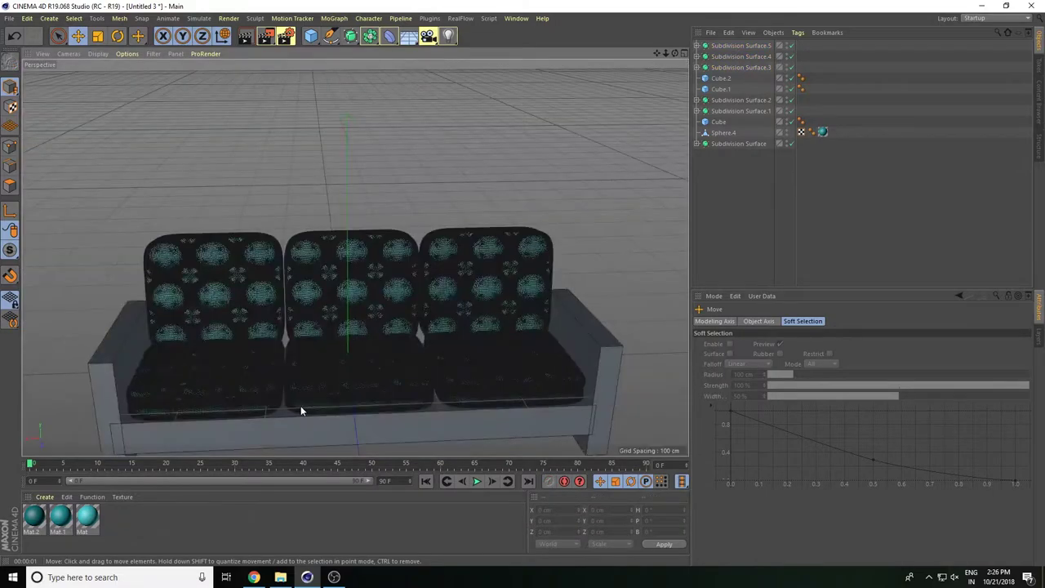
{"action": "left_click", "coordinate": [325, 359]}
{"action": "left_click_drag", "start_coordinate": [262, 373], "coordinate": [264, 378]}
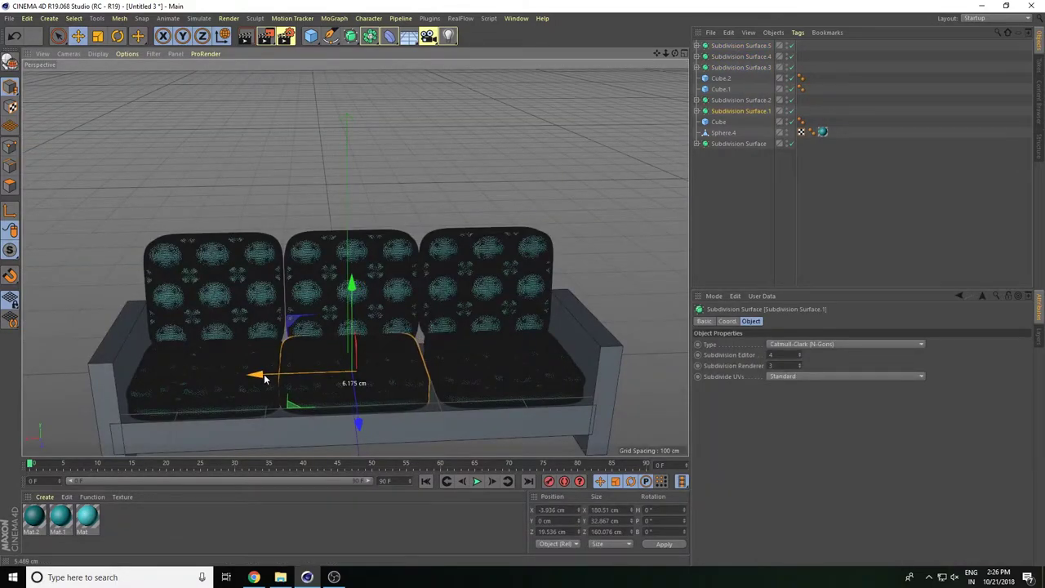
{"action": "left_click", "coordinate": [456, 371]}
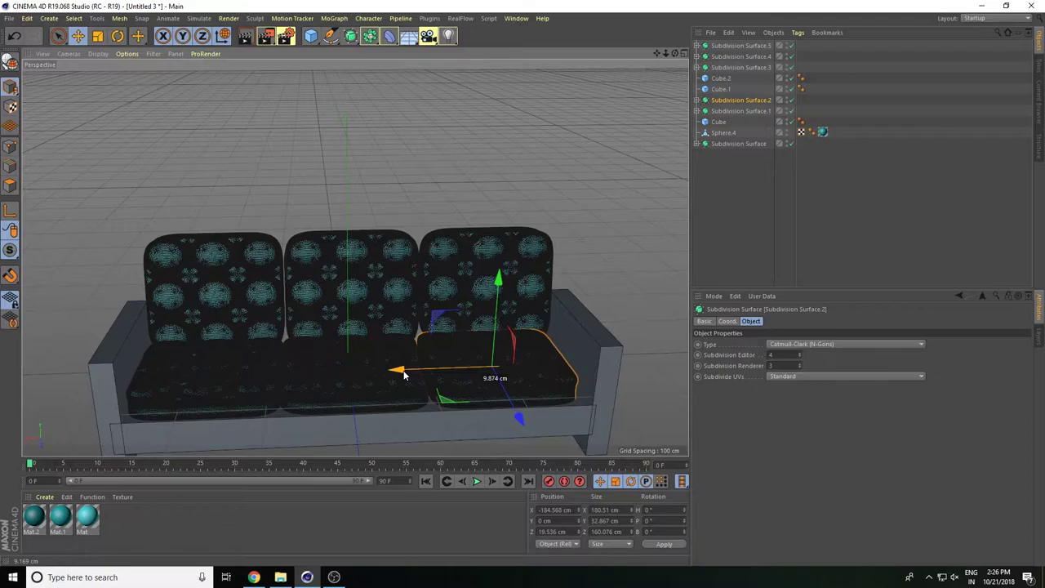
{"action": "left_click_drag", "start_coordinate": [404, 375], "coordinate": [402, 374]}
{"action": "key", "text": "ctrl+r"}
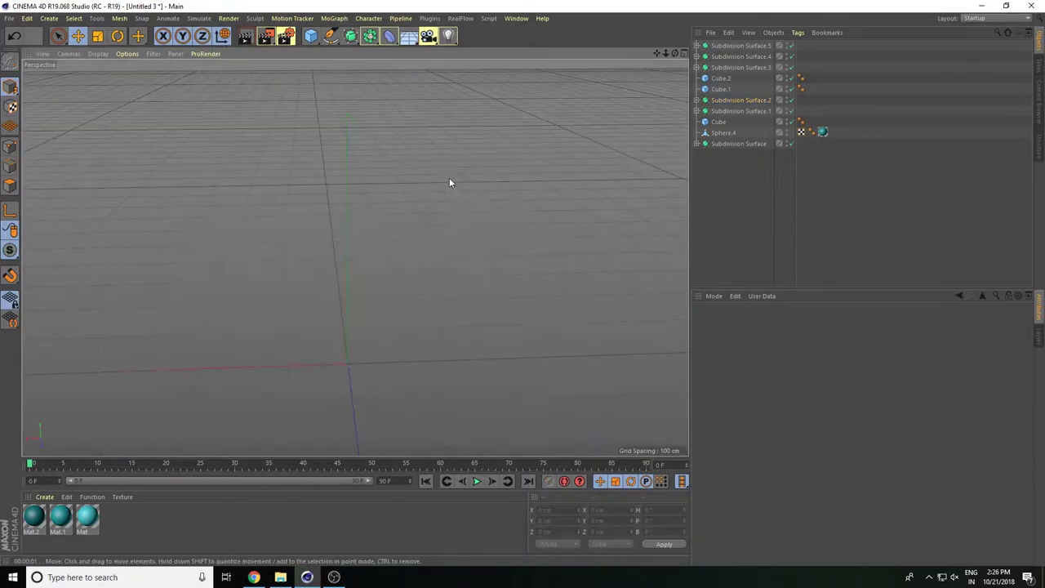
Step: Slide the middle and right back cushions left along X to close the gaps
{"action": "left_click", "coordinate": [351, 270]}
{"action": "left_click_drag", "start_coordinate": [264, 296], "coordinate": [261, 297]}
{"action": "left_click", "coordinate": [459, 292]}
{"action": "left_click_drag", "start_coordinate": [392, 289], "coordinate": [373, 292]}
{"action": "left_click", "coordinate": [337, 270], "text": "shift"}
Step: Lower the three back cushions to Y 58.516 cm
{"action": "left_click", "coordinate": [237, 279], "text": "shift"}
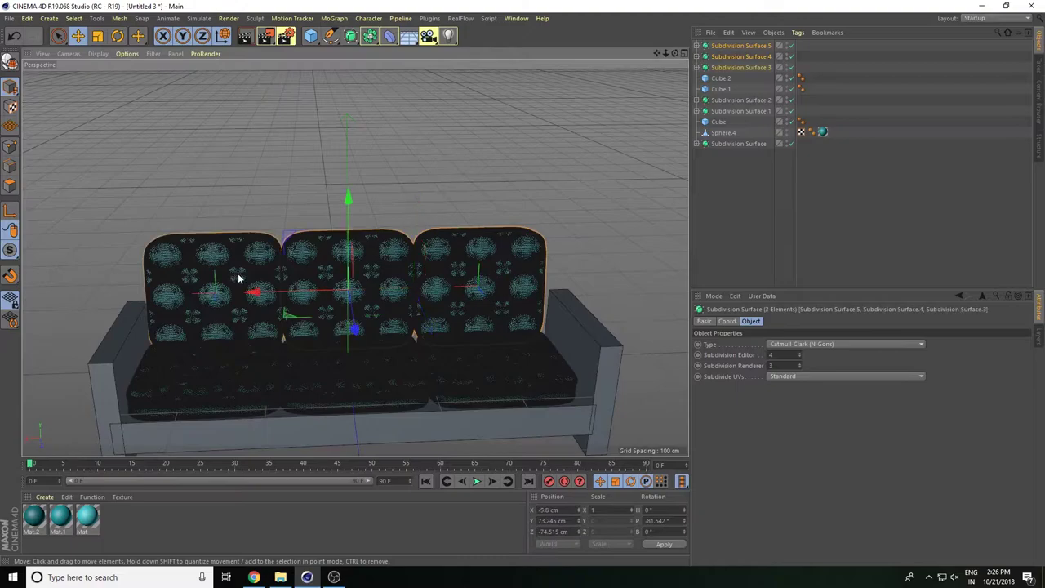
{"action": "left_click_drag", "start_coordinate": [351, 208], "coordinate": [350, 221]}
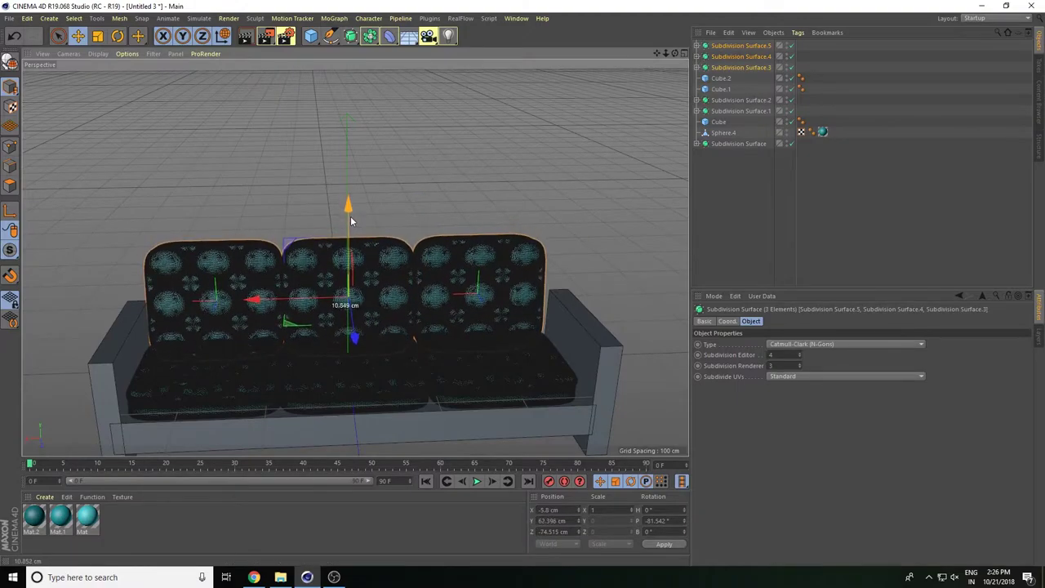
{"action": "left_click_drag", "start_coordinate": [350, 220], "coordinate": [352, 222]}
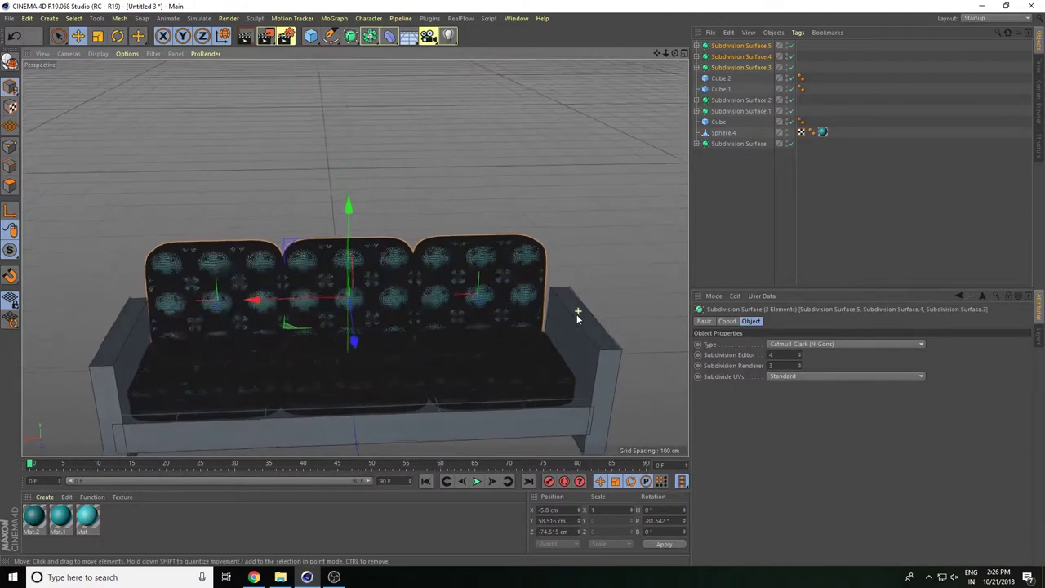
{"action": "left_click_drag", "start_coordinate": [577, 317], "coordinate": [563, 330], "text": "alt"}
Step: Narrow the base slab to 546.122 cm and move the right armrest inward to X −285.155 cm
{"action": "left_click", "coordinate": [547, 414]}
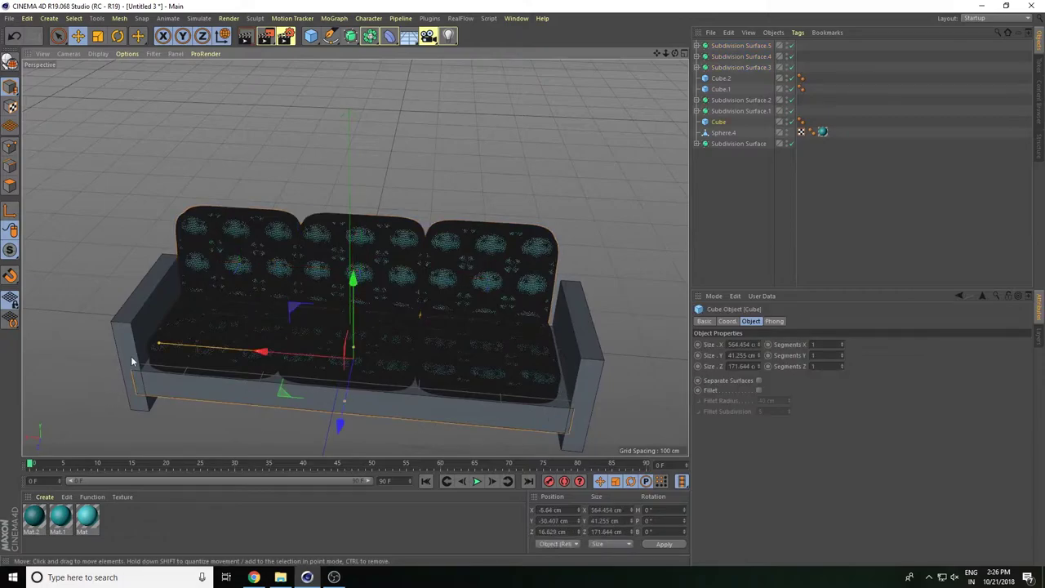
{"action": "left_click_drag", "start_coordinate": [160, 346], "coordinate": [528, 321]}
{"action": "left_click", "coordinate": [527, 321]}
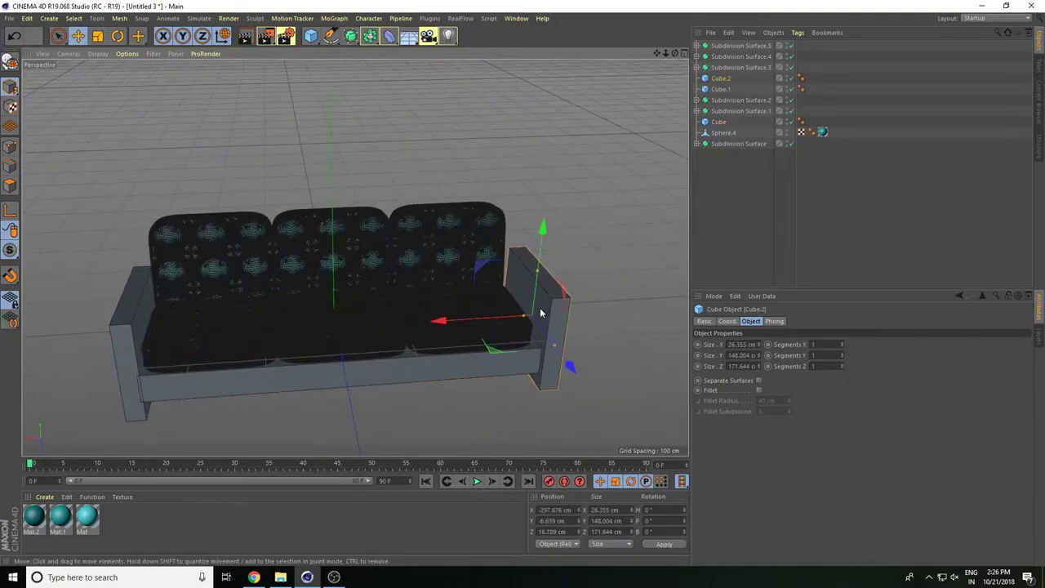
{"action": "mouse_move", "coordinate": [445, 318]}
{"action": "left_mouse_down"}
{"action": "mouse_move", "coordinate": [462, 324]}
{"action": "mouse_move", "coordinate": [304, 245]}
{"action": "left_mouse_up"}
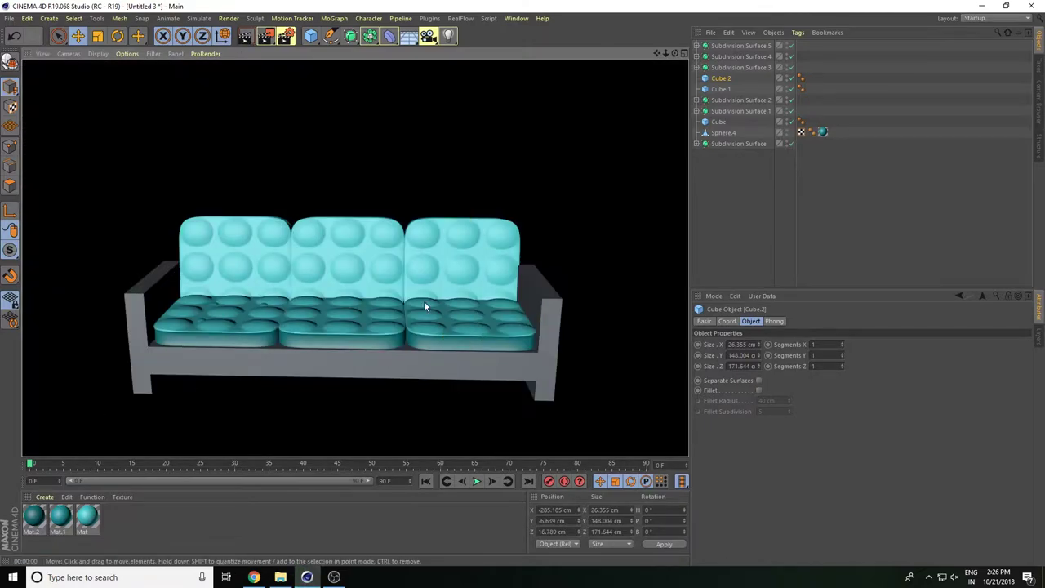
Step: Reselect all three back cushions
{"action": "left_click", "coordinate": [463, 304]}
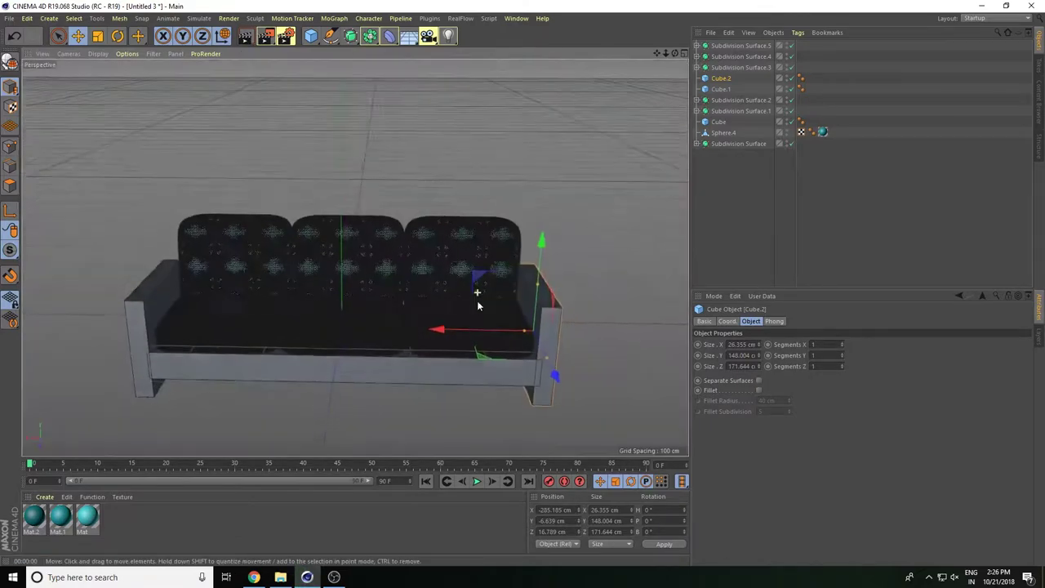
{"action": "left_click_drag", "start_coordinate": [479, 322], "coordinate": [441, 280], "text": "alt"}
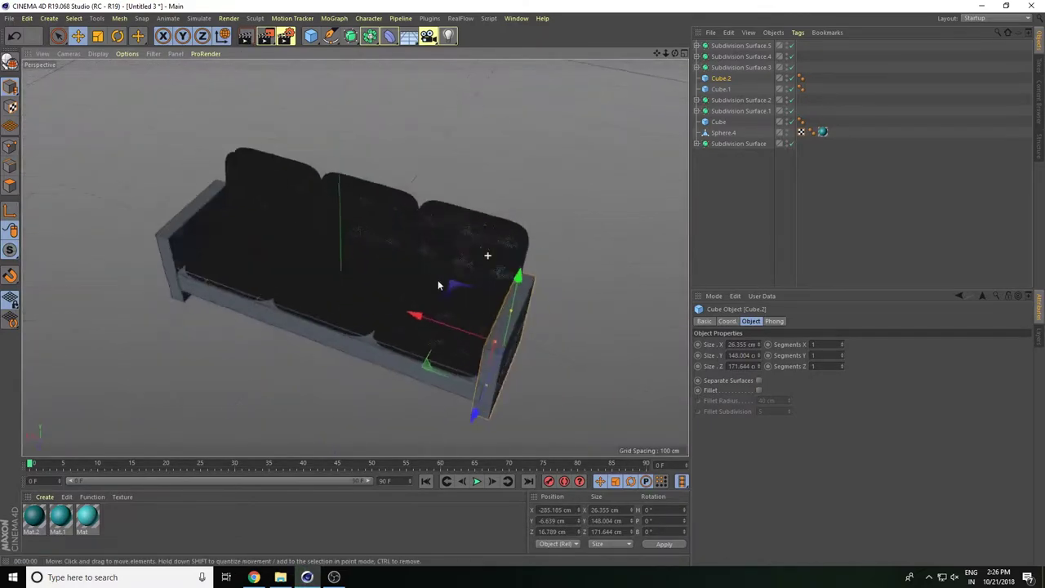
{"action": "left_click", "coordinate": [457, 241]}
{"action": "left_click", "coordinate": [371, 204], "text": "shift"}
{"action": "left_click", "coordinate": [296, 169], "text": "shift"}
{"action": "mouse_move", "coordinate": [296, 169]}
{"action": "left_mouse_down", "text": "alt"}
{"action": "mouse_move", "coordinate": [367, 276]}
{"action": "mouse_move", "coordinate": [326, 248]}
{"action": "left_mouse_up", "text": "alt"}
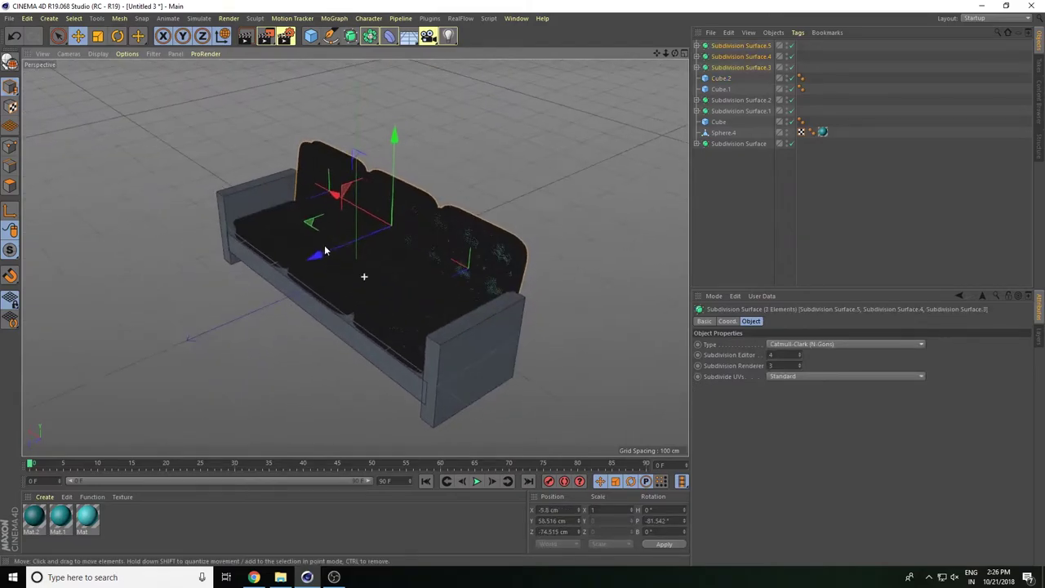
Step: Tilt the back cushions slightly with the Rotate tool
{"action": "left_click", "coordinate": [116, 35]}
{"action": "left_click_drag", "start_coordinate": [121, 84], "coordinate": [316, 212], "text": "alt"}
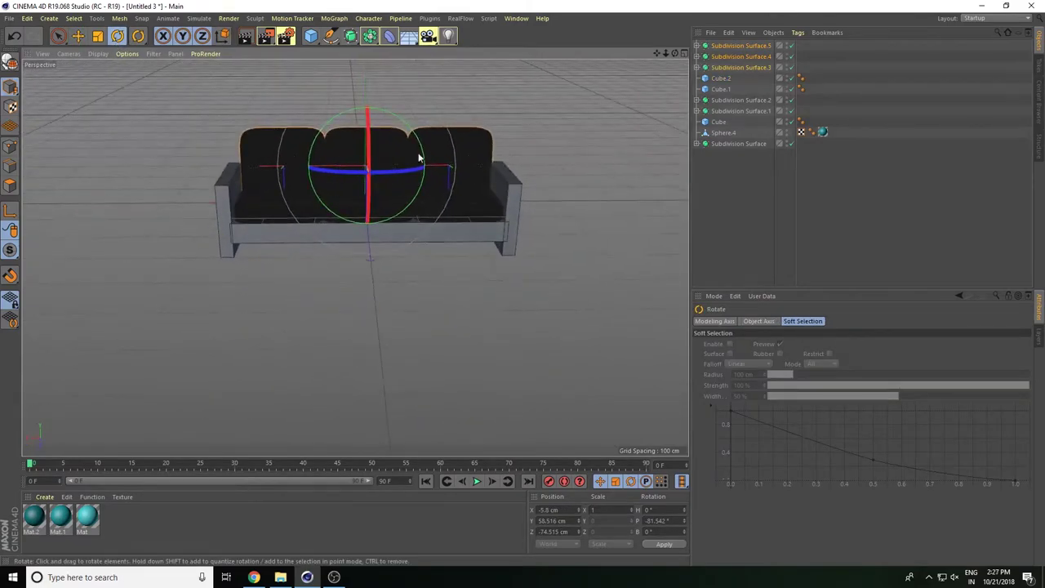
{"action": "scroll", "coordinate": [355, 257], "scroll_direction": "down", "scroll_amount": 3}
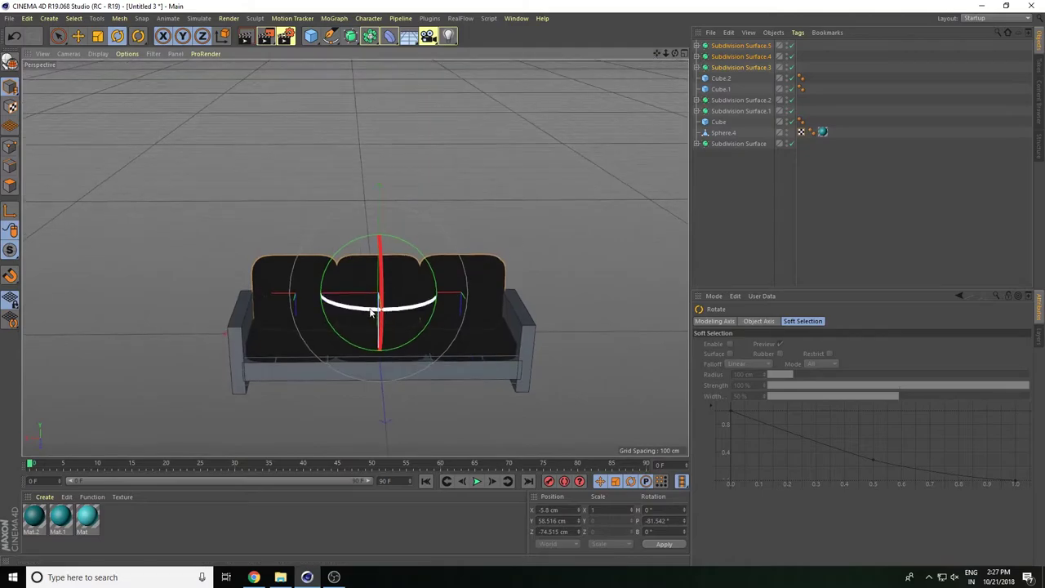
{"action": "mouse_move", "coordinate": [380, 274]}
{"action": "left_mouse_down"}
{"action": "mouse_move", "coordinate": [401, 258]}
{"action": "mouse_move", "coordinate": [333, 256]}
{"action": "mouse_move", "coordinate": [341, 230]}
{"action": "left_mouse_up"}
{"action": "scroll", "coordinate": [355, 258], "scroll_direction": "up", "scroll_amount": 3}
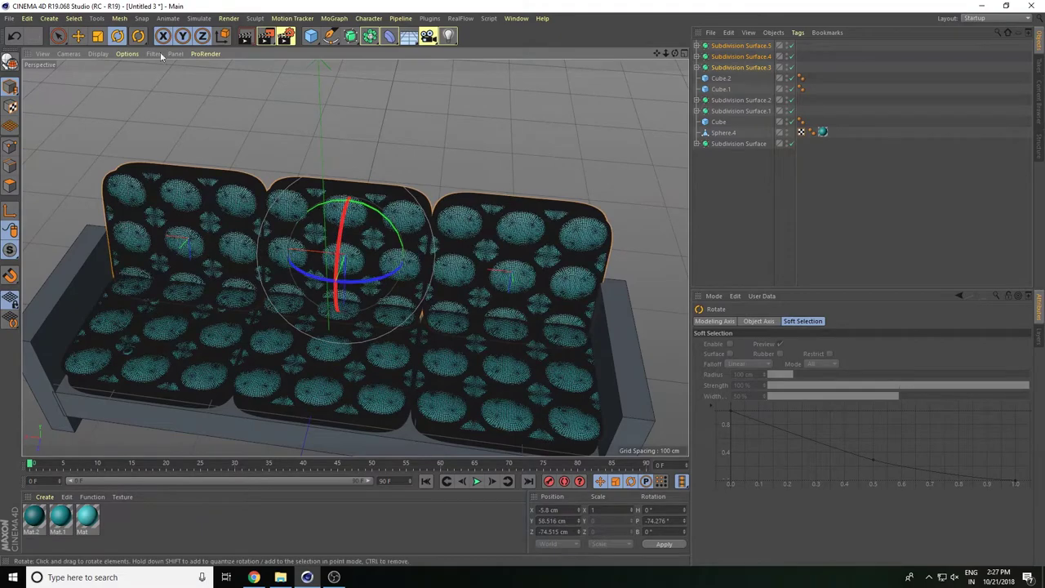
Step: Lower the back cushions to Y 52.658 cm and render to check
{"action": "left_click", "coordinate": [78, 35]}
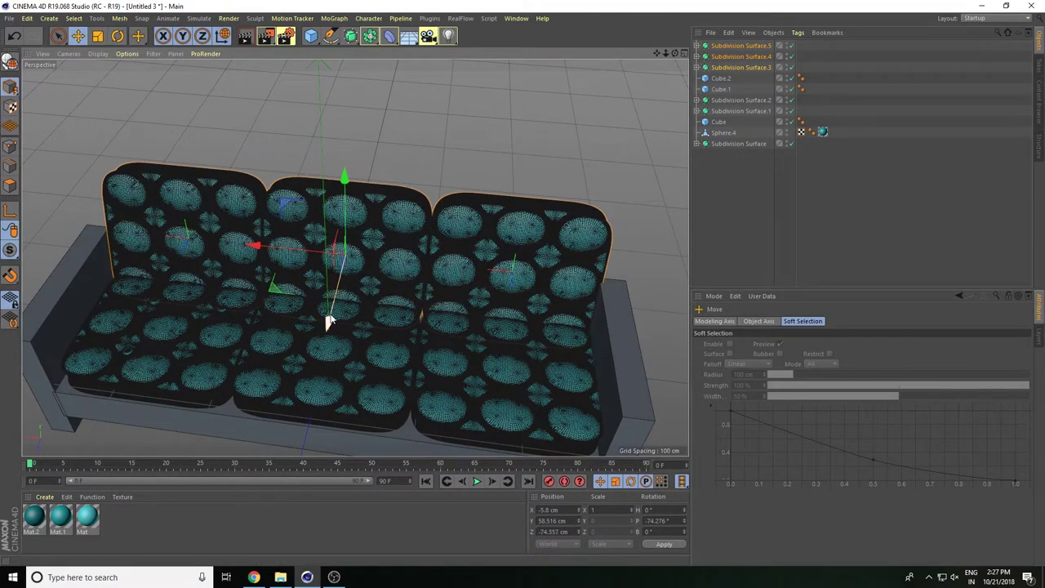
{"action": "left_click_drag", "start_coordinate": [343, 176], "coordinate": [344, 195]}
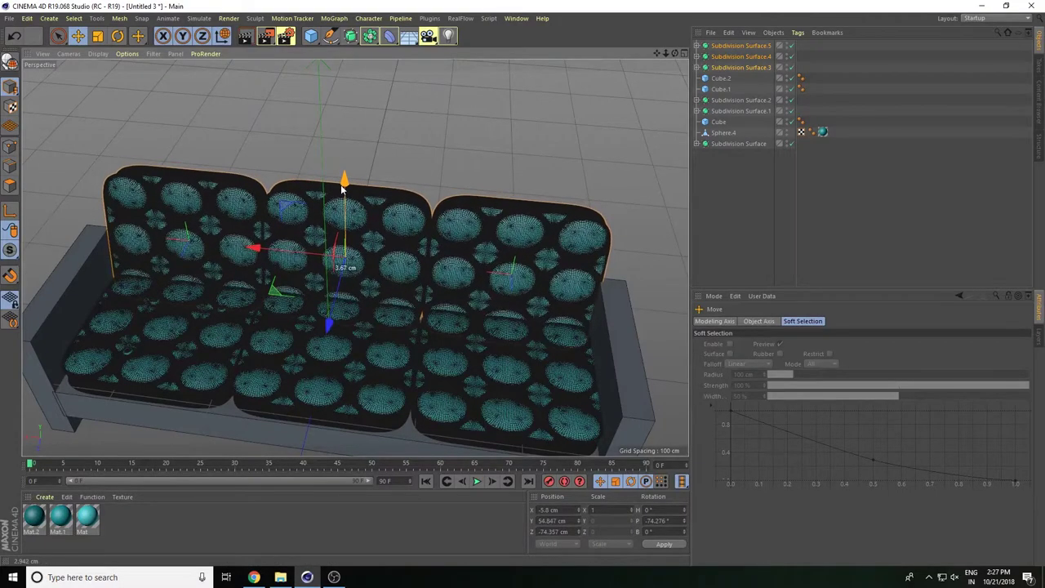
{"action": "mouse_move", "coordinate": [416, 264]}
{"action": "left_mouse_down", "text": "alt"}
{"action": "mouse_move", "coordinate": [299, 263]}
{"action": "mouse_move", "coordinate": [381, 247]}
{"action": "left_mouse_up", "text": "alt"}
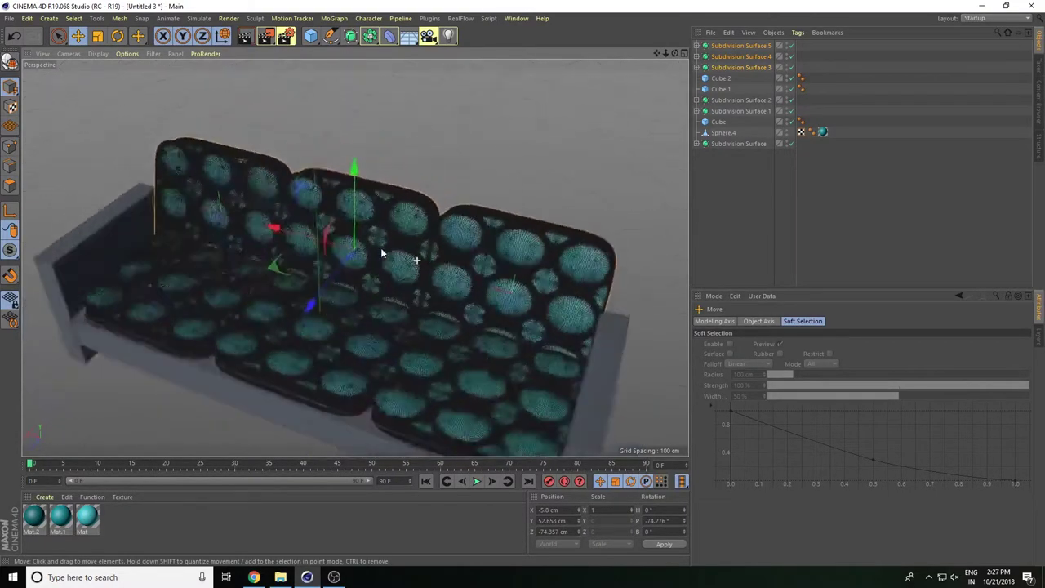
{"action": "left_click", "coordinate": [245, 39]}
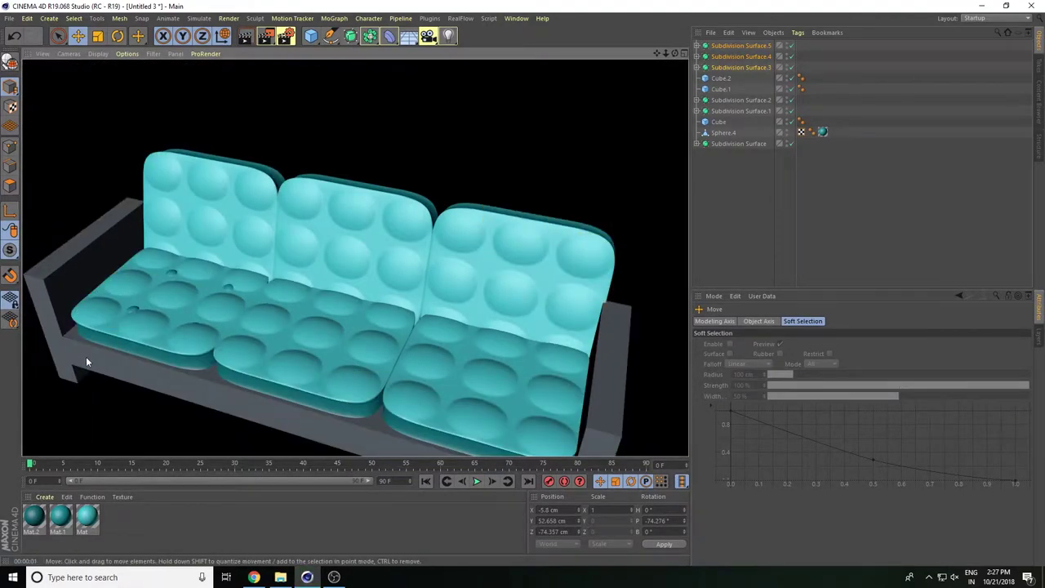
Step: Move the three seat cushions forward along Z from 19.536 cm to 30.631 cm and render
{"action": "left_click", "coordinate": [300, 352]}
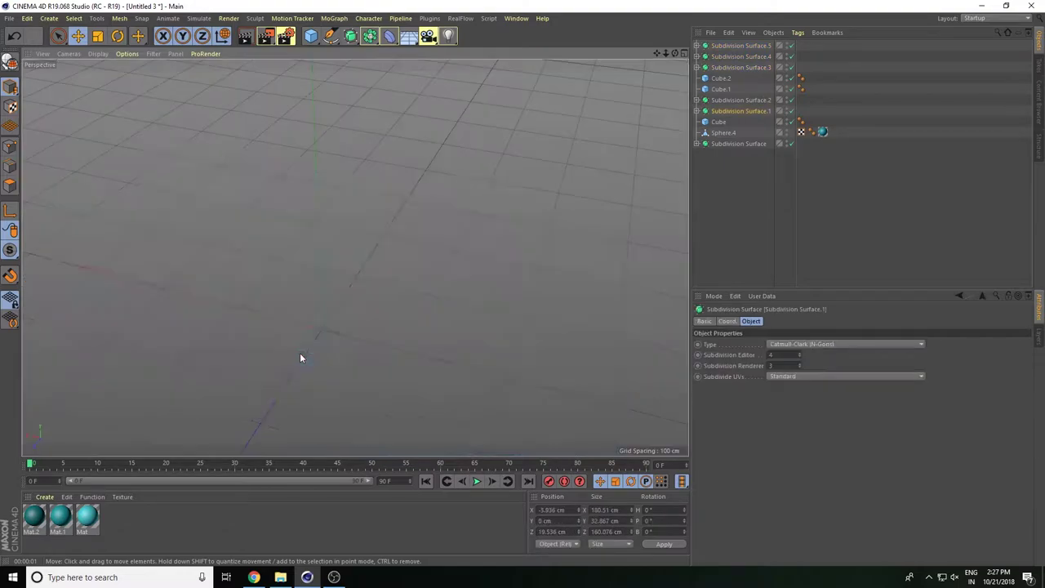
{"action": "left_click", "coordinate": [396, 399]}
{"action": "left_click", "coordinate": [326, 371], "text": "shift"}
{"action": "left_click", "coordinate": [215, 350], "text": "shift"}
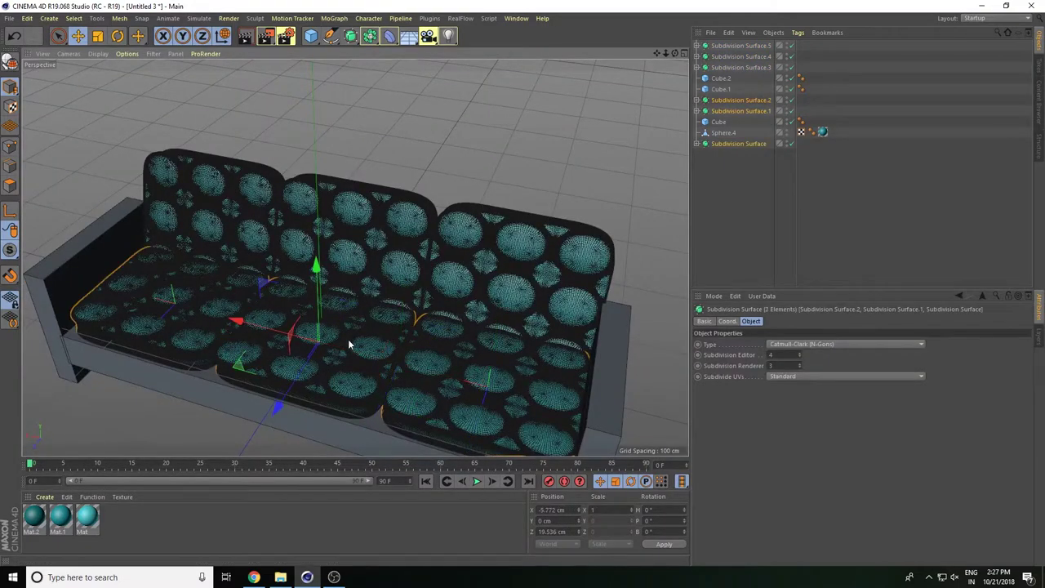
{"action": "mouse_move", "coordinate": [280, 409]}
{"action": "left_mouse_down"}
{"action": "mouse_move", "coordinate": [277, 400]}
{"action": "mouse_move", "coordinate": [262, 416]}
{"action": "left_mouse_up"}
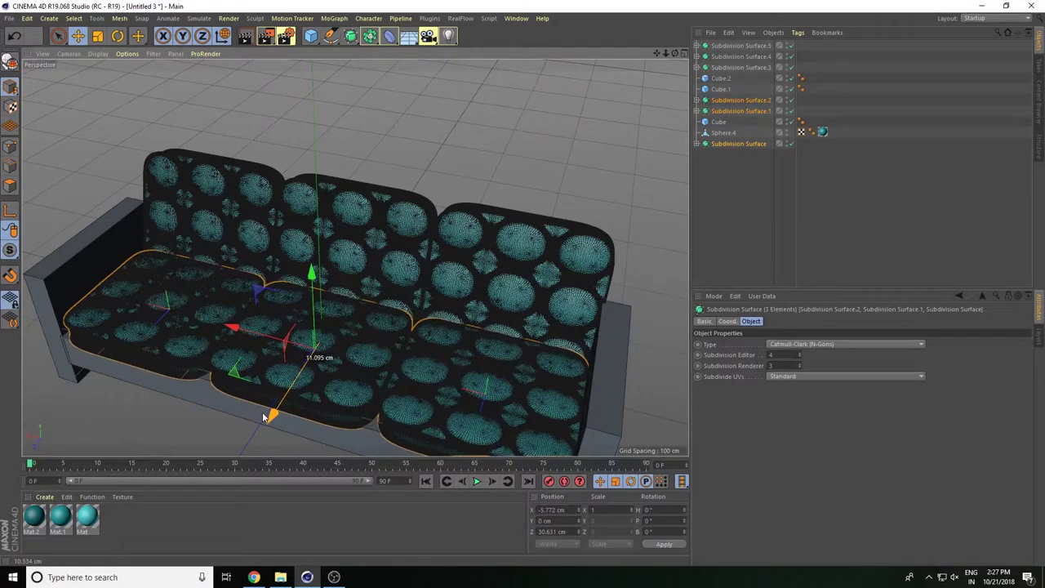
{"action": "left_click_drag", "start_coordinate": [269, 413], "coordinate": [277, 411], "text": "alt"}
{"action": "left_click", "coordinate": [245, 35]}
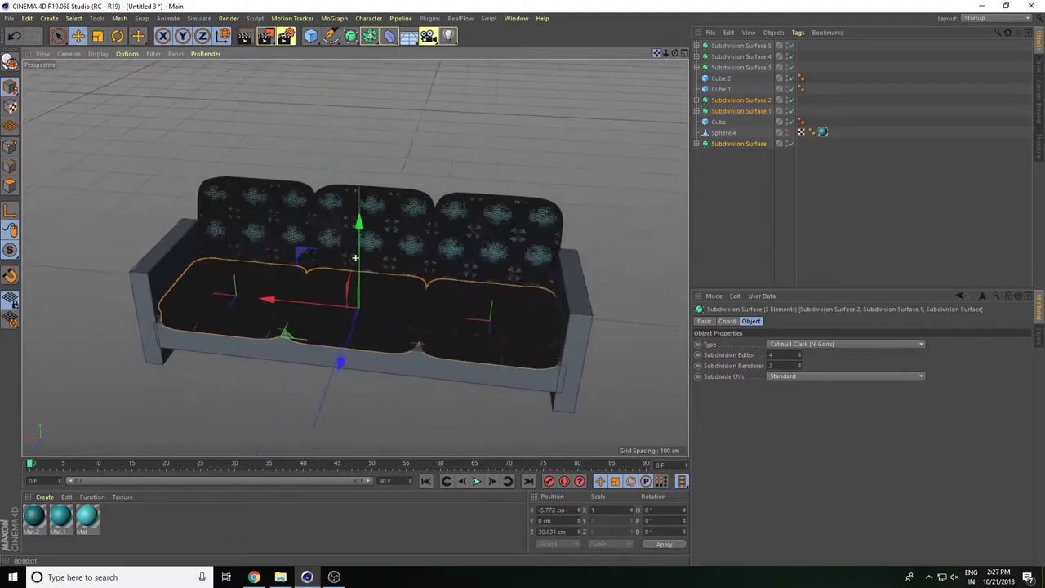
{"action": "left_click", "coordinate": [154, 273]}
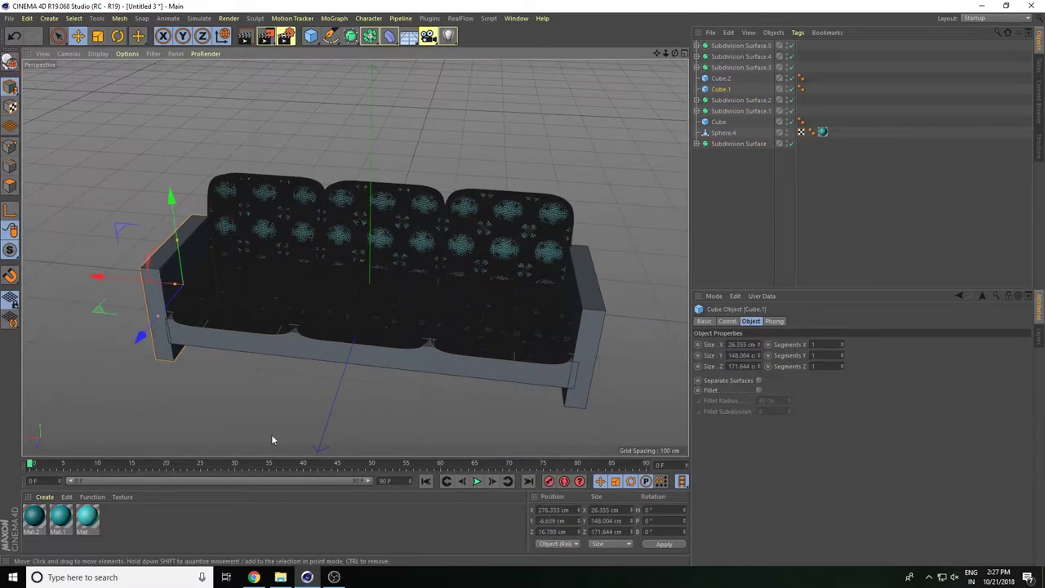
Step: Create a new material Mat.3 and apply the teal Mat.1 to the left armrest
{"action": "left_click", "coordinate": [44, 497]}
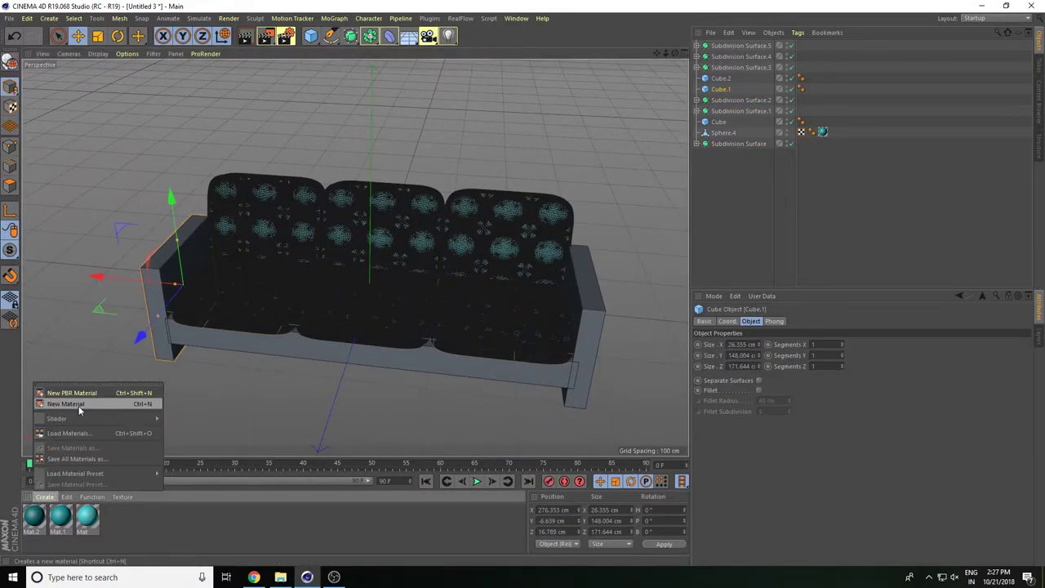
{"action": "left_click", "coordinate": [65, 404]}
{"action": "double_click", "coordinate": [32, 516]}
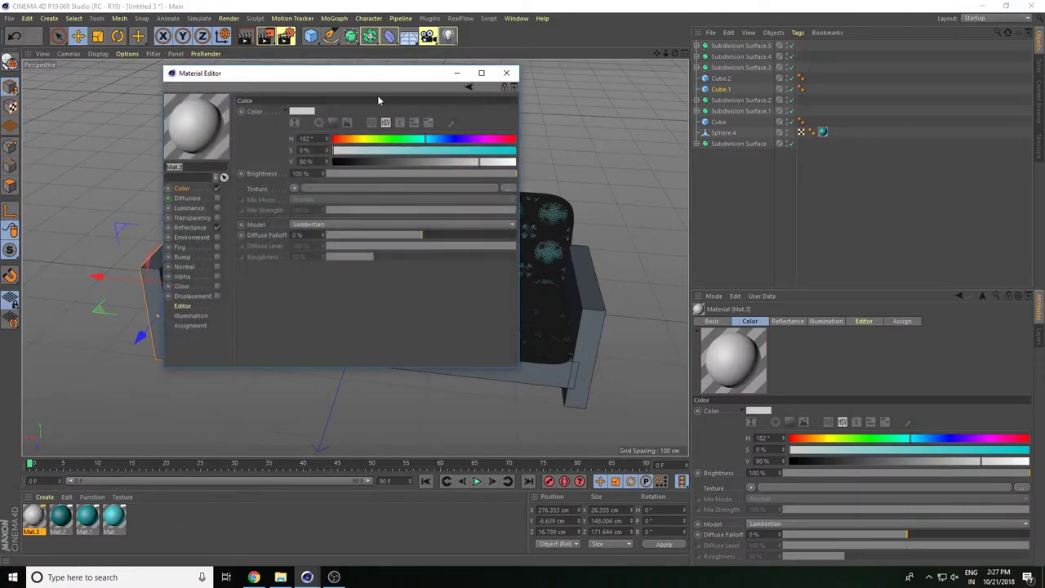
{"action": "left_click_drag", "start_coordinate": [377, 77], "coordinate": [736, 201]}
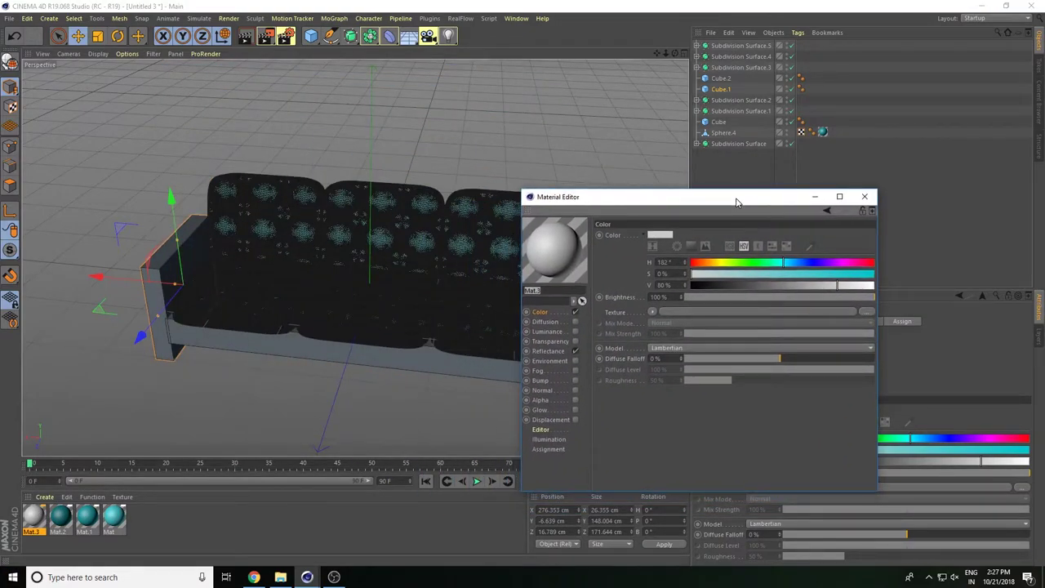
{"action": "left_click", "coordinate": [864, 197]}
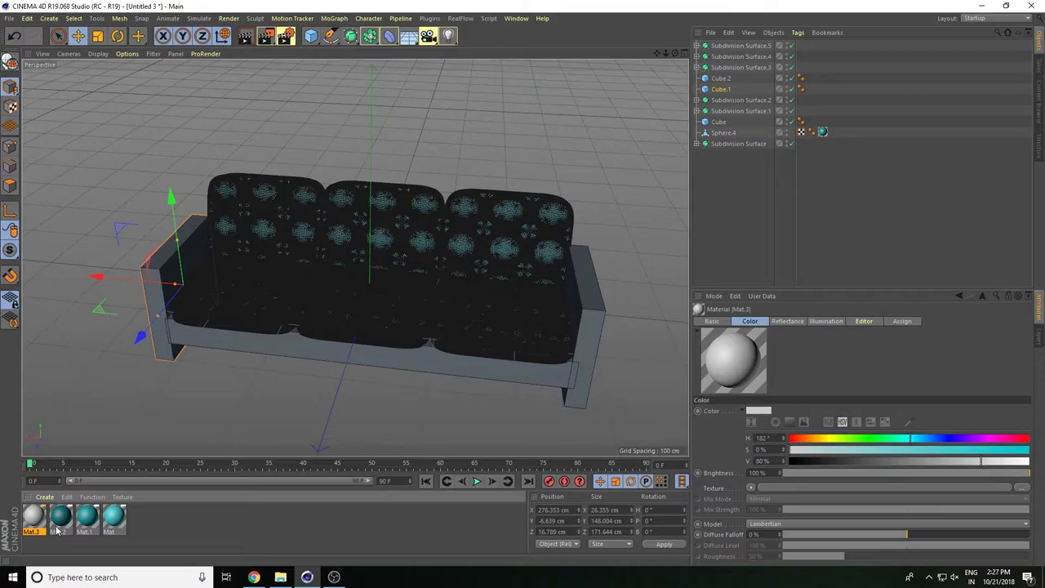
{"action": "left_click", "coordinate": [85, 524]}
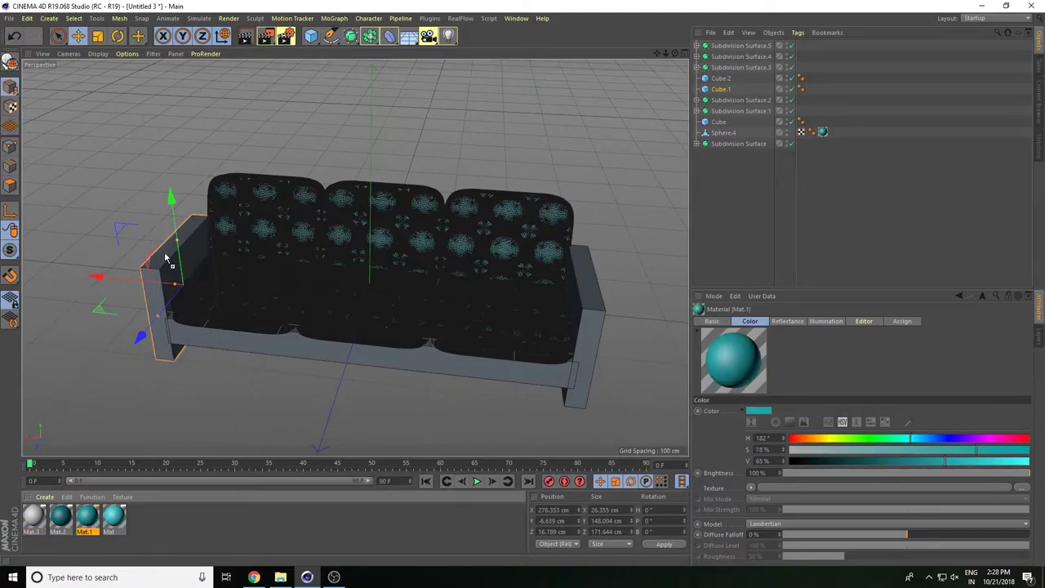
{"action": "left_click_drag", "start_coordinate": [86, 494], "coordinate": [167, 263]}
Step: Give the right armrest Cube.2 50 segments along X, Y and Z
{"action": "left_click_drag", "start_coordinate": [594, 315], "coordinate": [593, 315]}
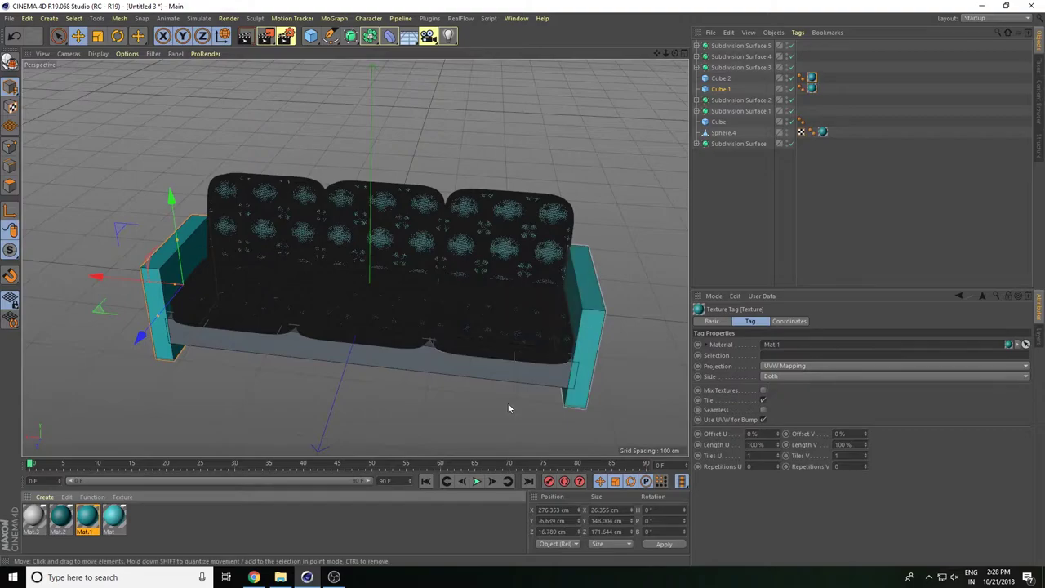
{"action": "key", "text": "ctrl+z"}
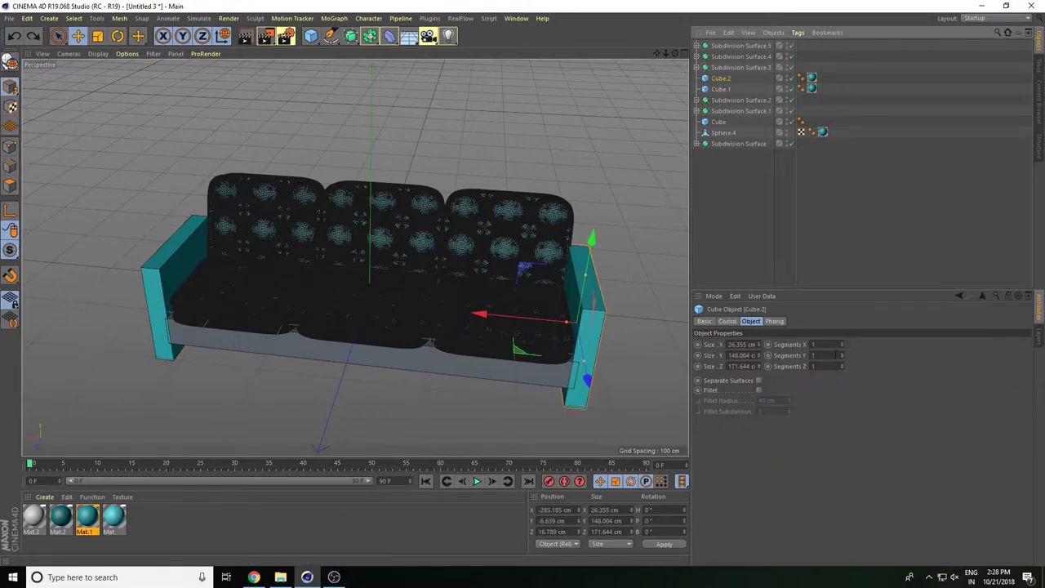
{"action": "scroll", "coordinate": [653, 139], "scroll_direction": "up", "scroll_amount": 2}
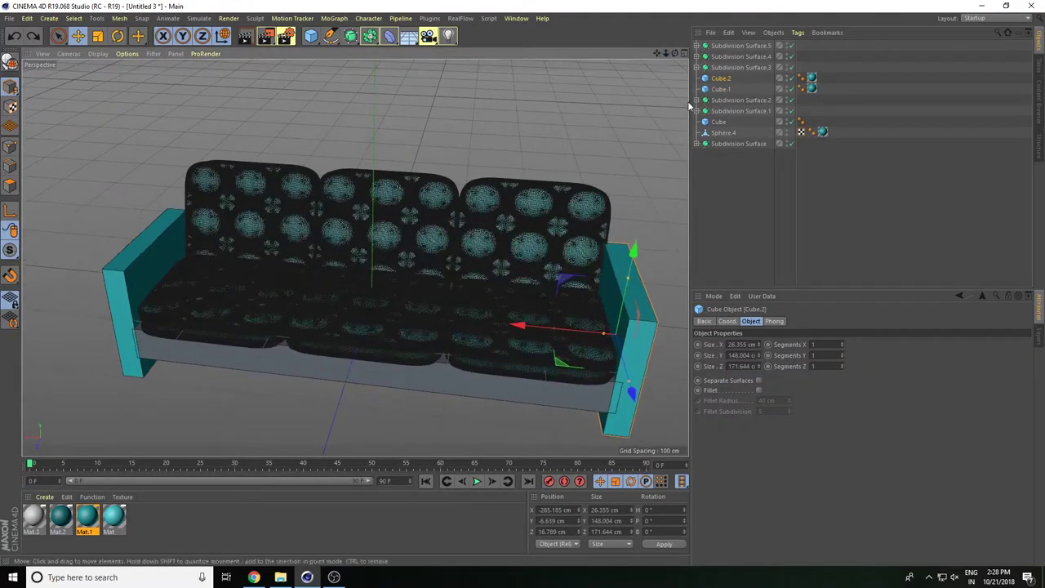
{"action": "double_click", "coordinate": [825, 344]}
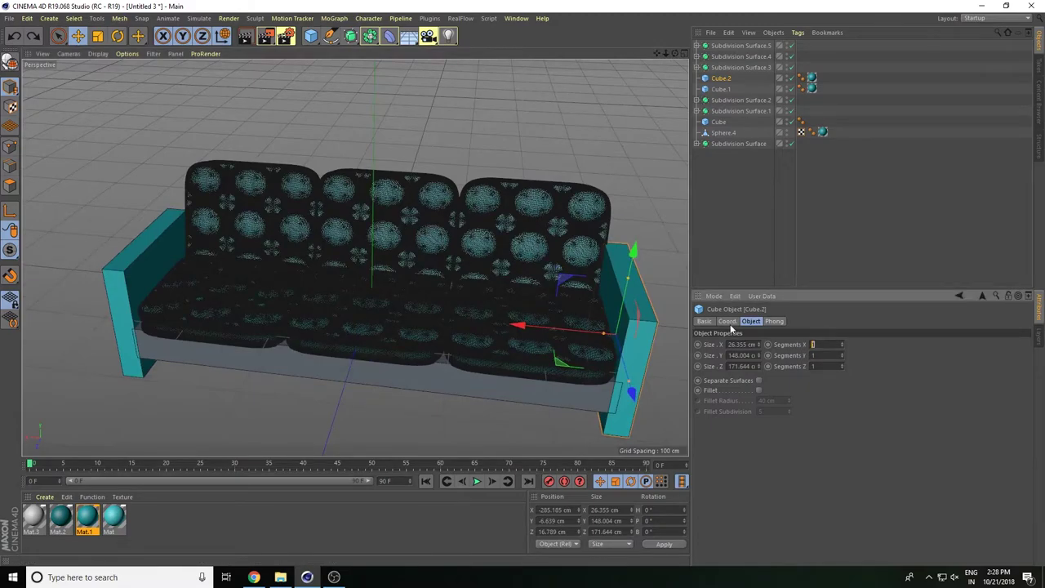
{"action": "type", "text": "50"}
{"action": "key", "text": "Tab"}
{"action": "key", "text": "Tab"}
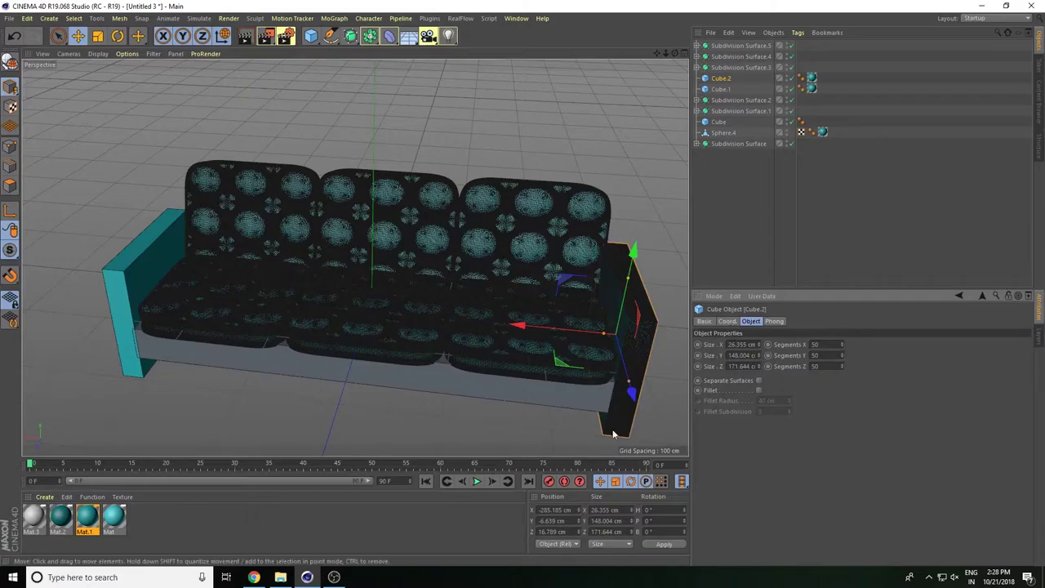
Step: Set the left armrest Cube.1 to 50 segments as well and render the sofa
{"action": "left_click", "coordinate": [127, 263]}
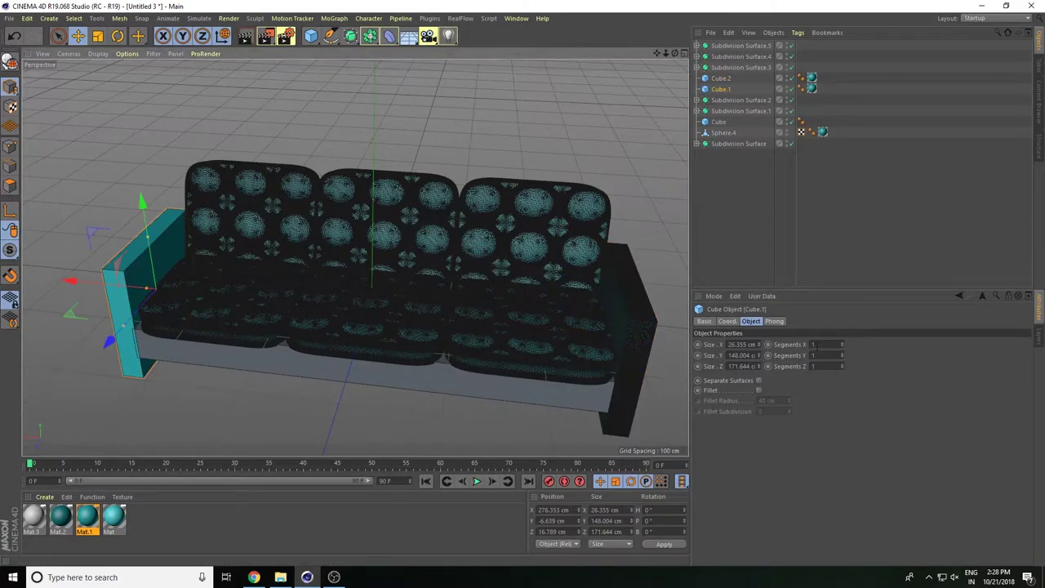
{"action": "type", "text": "50"}
{"action": "key", "text": "Tab"}
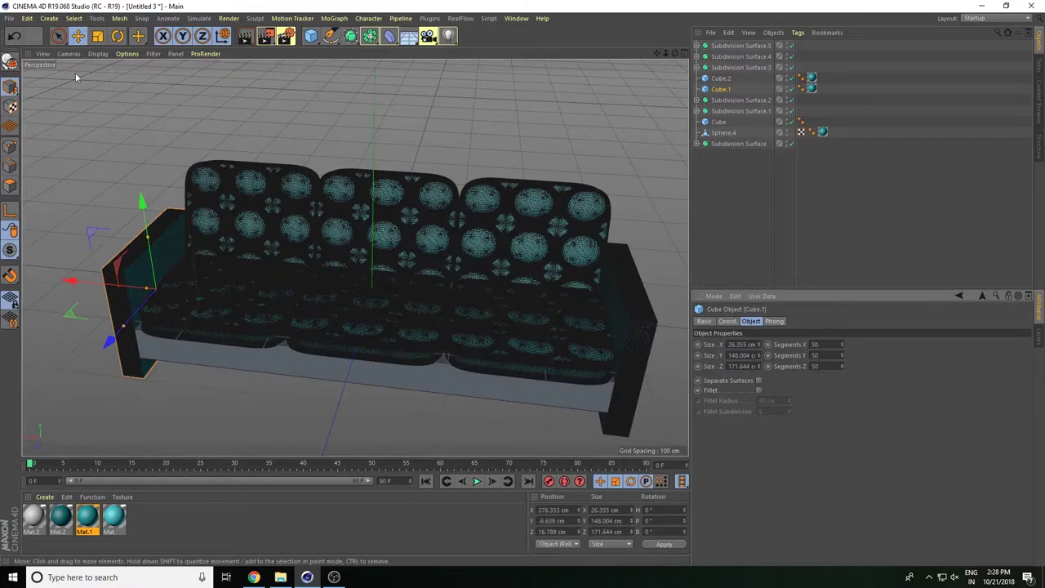
{"action": "left_click", "coordinate": [248, 35]}
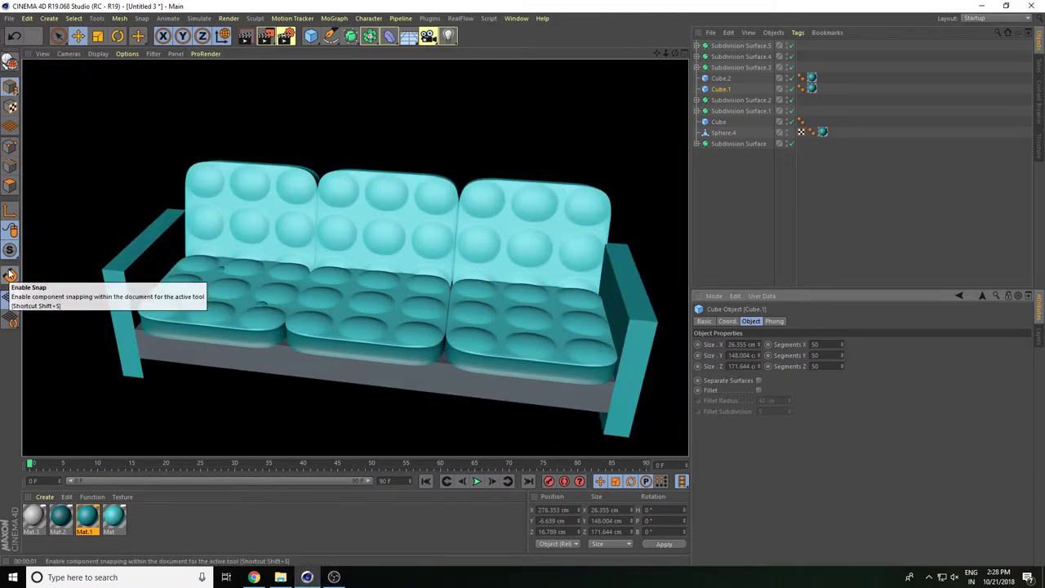
Step: Turn on snapping and make Mat.3 a dark teal with S 72% and V 36%
{"action": "left_click", "coordinate": [10, 274]}
{"action": "left_click", "coordinate": [220, 359]}
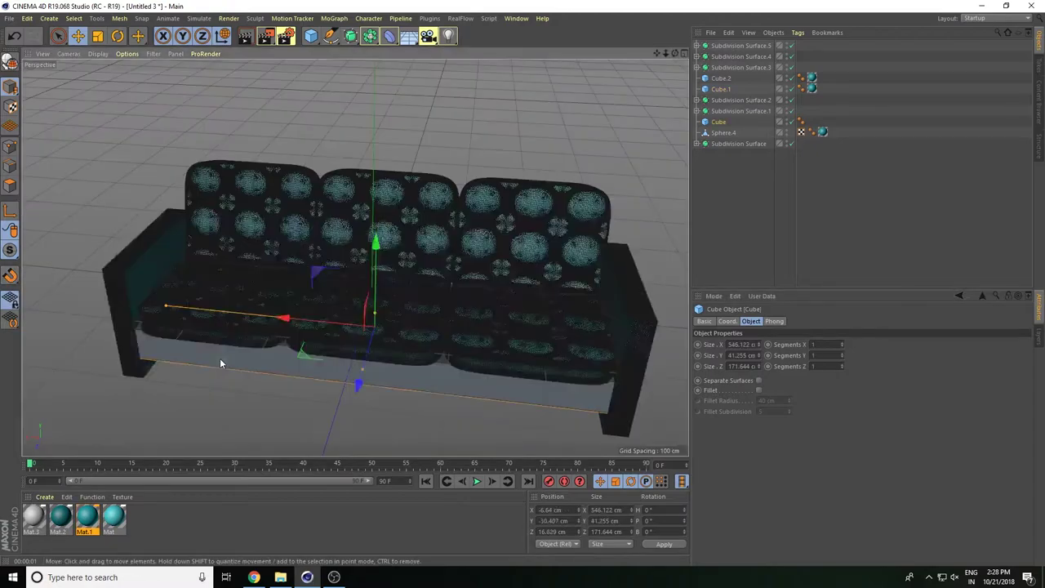
{"action": "double_click", "coordinate": [33, 516]}
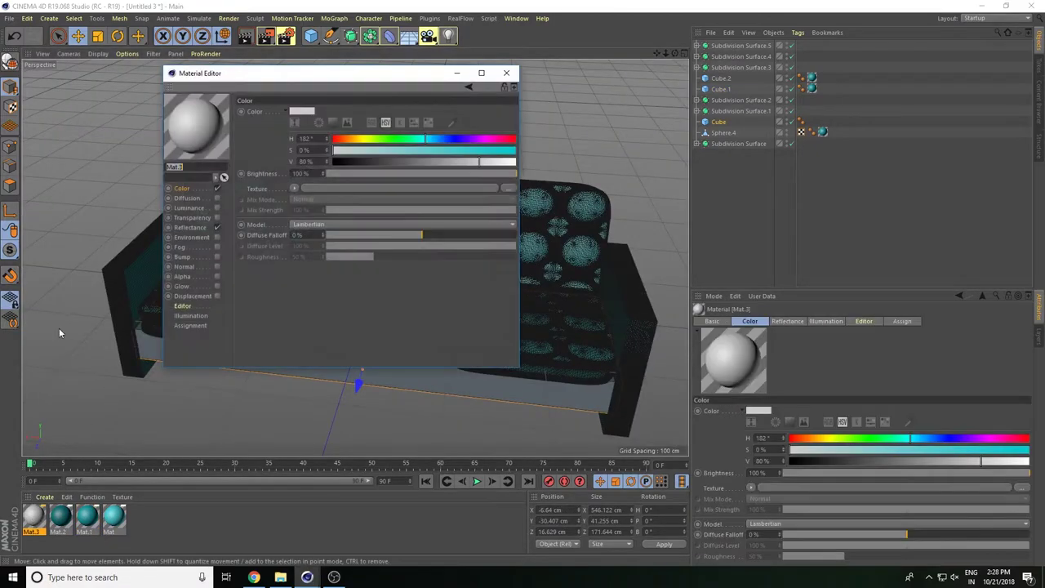
{"action": "left_click_drag", "start_coordinate": [401, 77], "coordinate": [644, 146]}
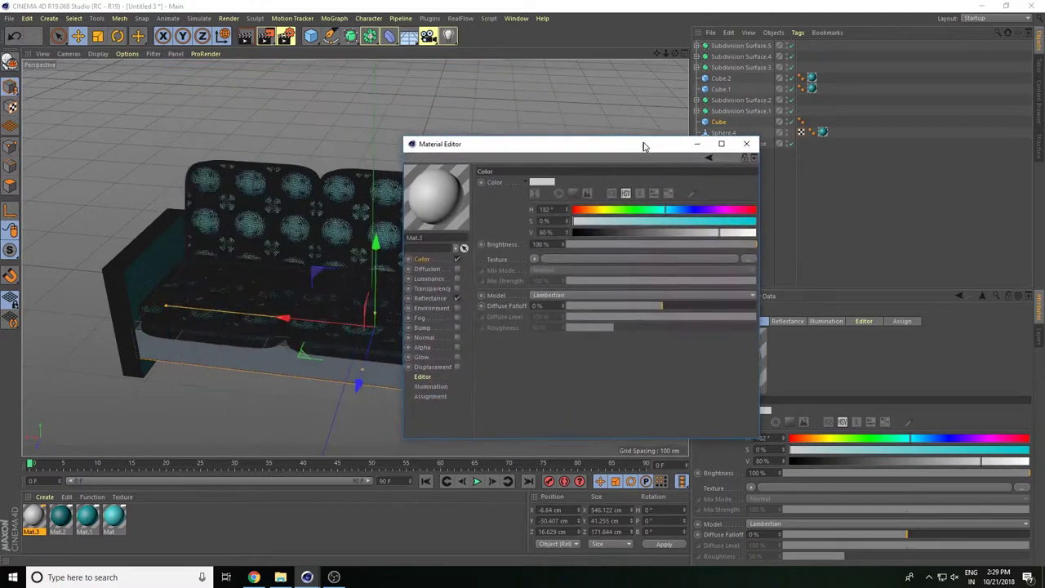
{"action": "left_click", "coordinate": [684, 221]}
{"action": "left_click_drag", "start_coordinate": [686, 233], "coordinate": [640, 236]}
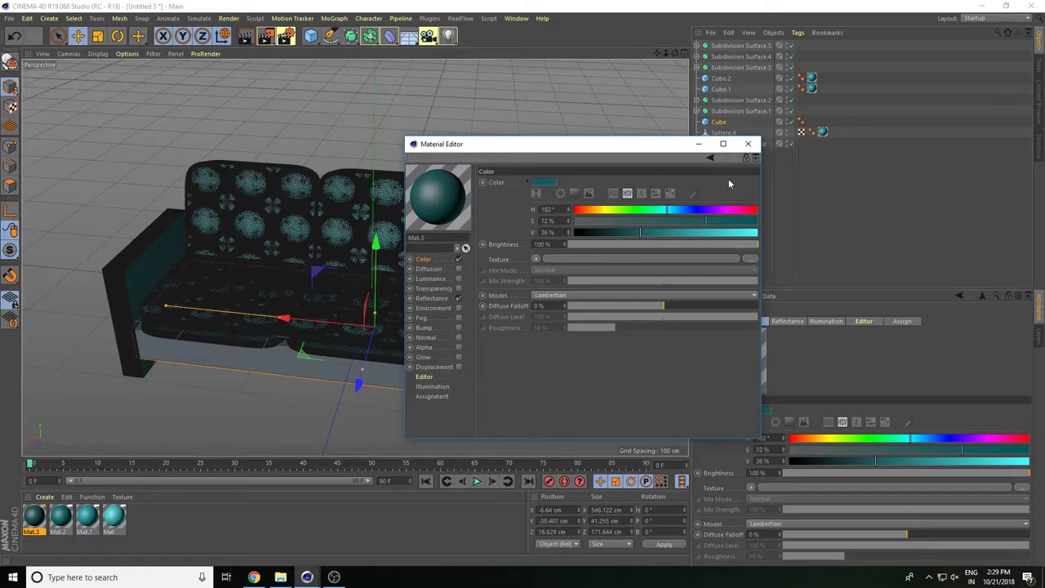
Step: Apply the dark teal Mat.3 to the sofa's base slab
{"action": "left_click", "coordinate": [748, 144]}
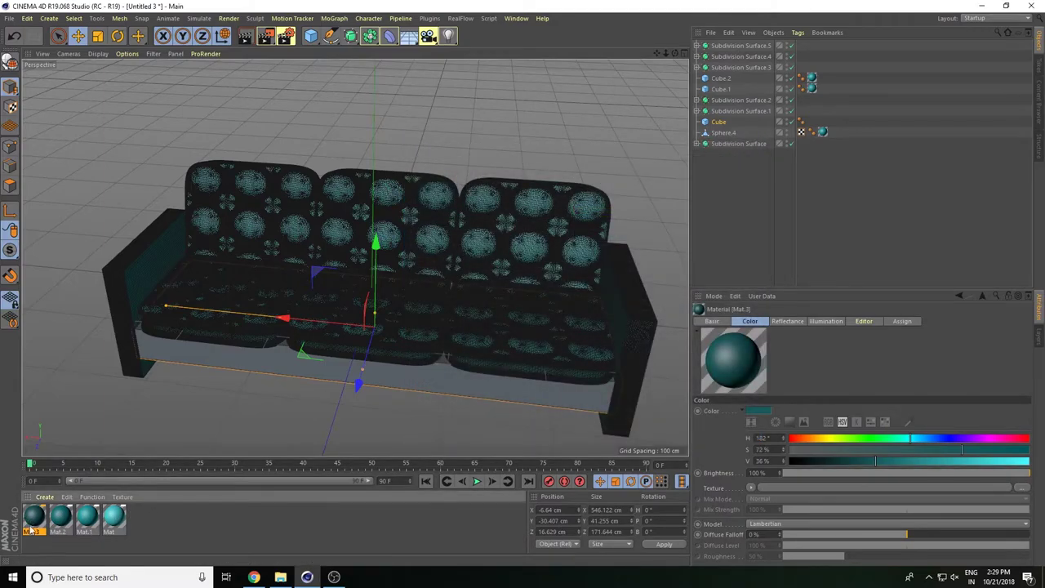
{"action": "left_click_drag", "start_coordinate": [275, 386], "coordinate": [287, 362]}
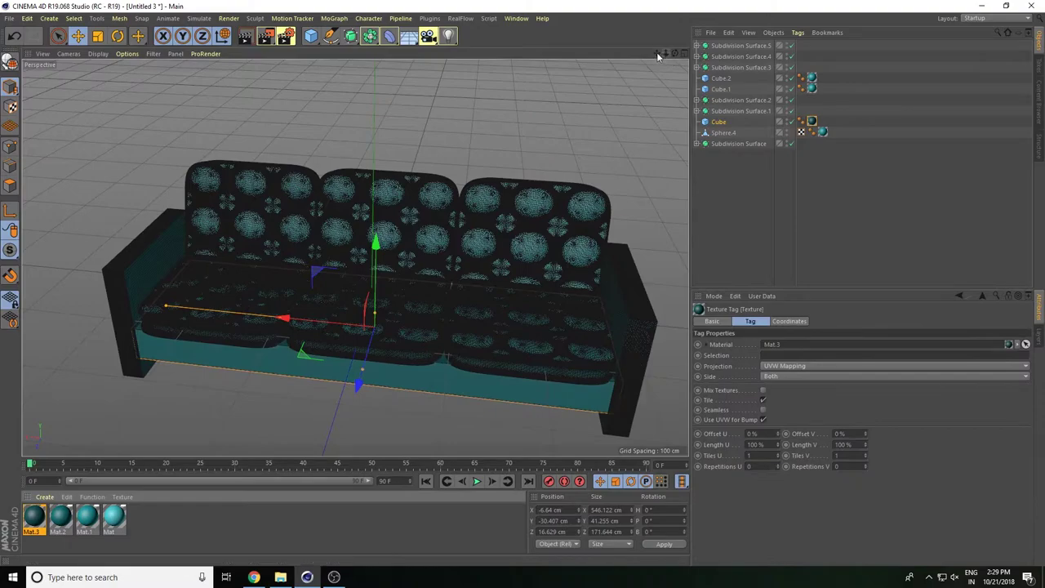
{"action": "mouse_move", "coordinate": [656, 53]}
{"action": "left_mouse_down"}
{"action": "mouse_move", "coordinate": [356, 257]}
{"action": "mouse_move", "coordinate": [633, 172]}
{"action": "left_mouse_up"}
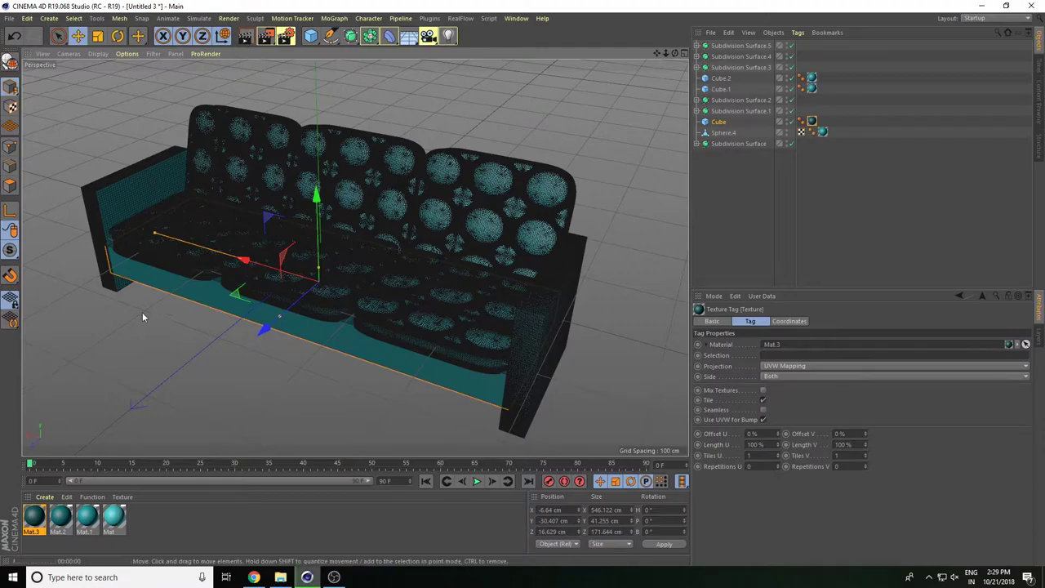
{"action": "key", "text": "ctrl+r"}
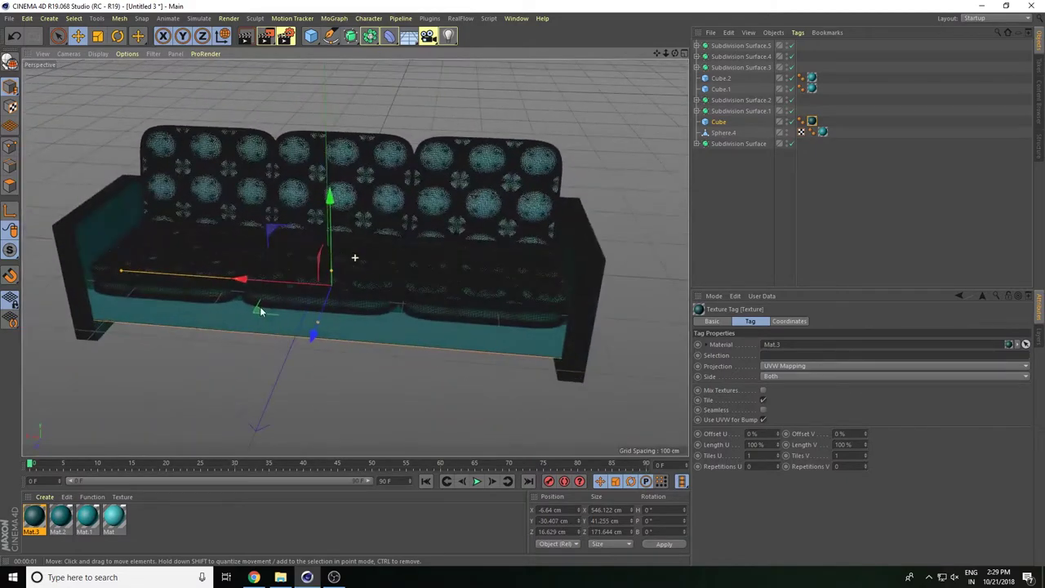
{"action": "left_click", "coordinate": [224, 314]}
{"action": "left_click_drag", "start_coordinate": [329, 198], "coordinate": [333, 205]}
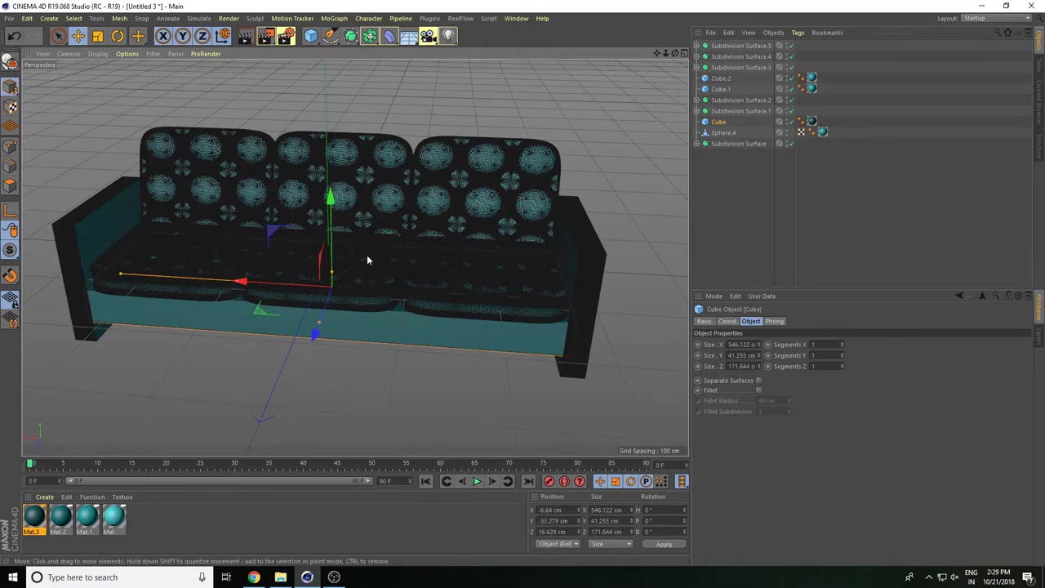
{"action": "left_click_drag", "start_coordinate": [367, 255], "coordinate": [355, 268], "text": "alt"}
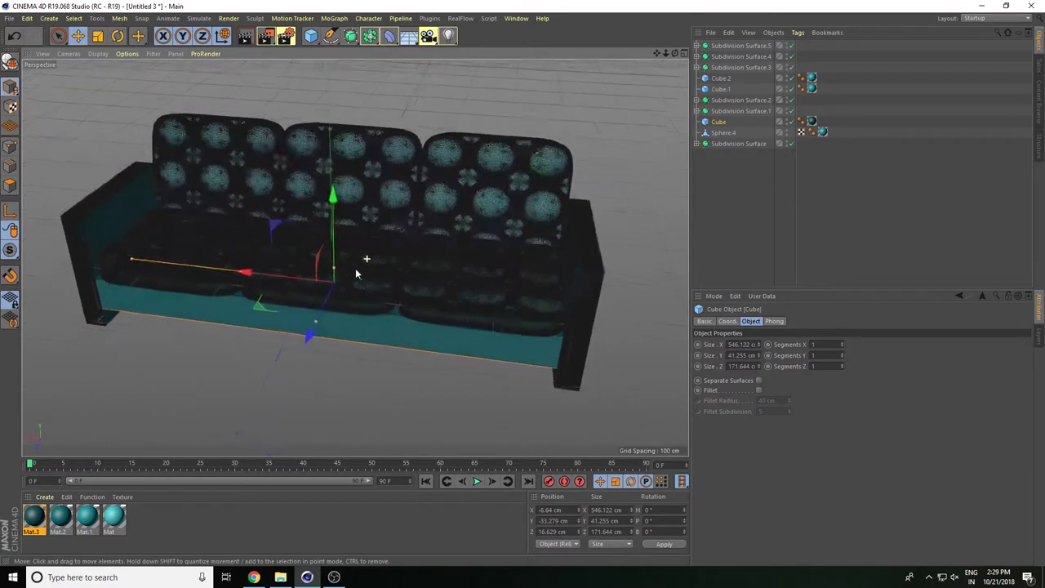
{"action": "left_click", "coordinate": [408, 37]}
{"action": "left_click", "coordinate": [409, 36]}
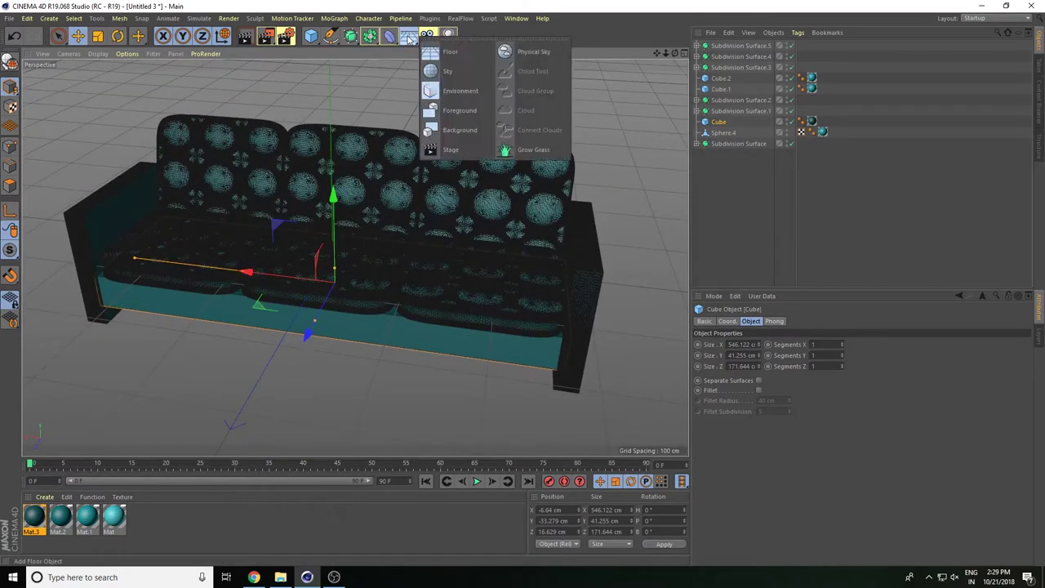
{"action": "left_click", "coordinate": [530, 53]}
{"action": "mouse_move", "coordinate": [651, 83]}
{"action": "left_mouse_down", "text": "alt"}
{"action": "mouse_move", "coordinate": [641, 169]}
{"action": "mouse_move", "coordinate": [590, 175]}
{"action": "left_mouse_up", "text": "alt"}
{"action": "left_click_drag", "start_coordinate": [663, 56], "coordinate": [253, 67]}
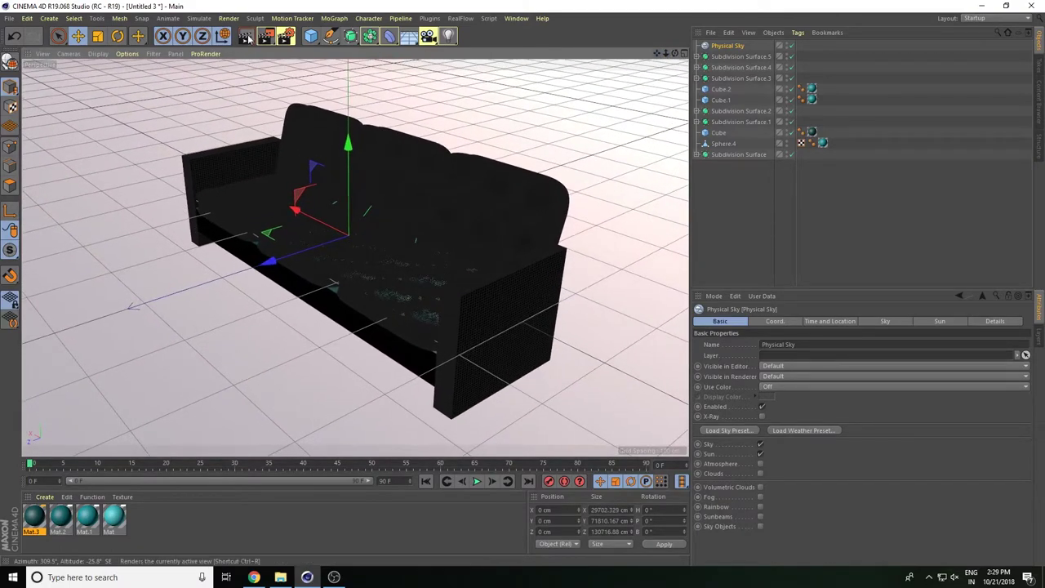
{"action": "left_click", "coordinate": [245, 35]}
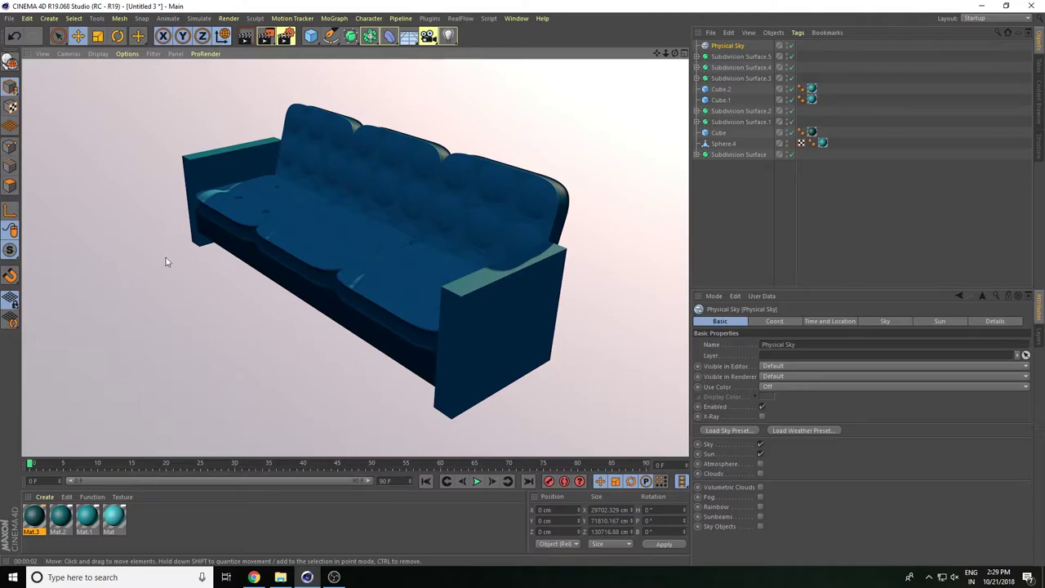
{"action": "left_click_drag", "start_coordinate": [166, 261], "coordinate": [457, 279], "text": "alt"}
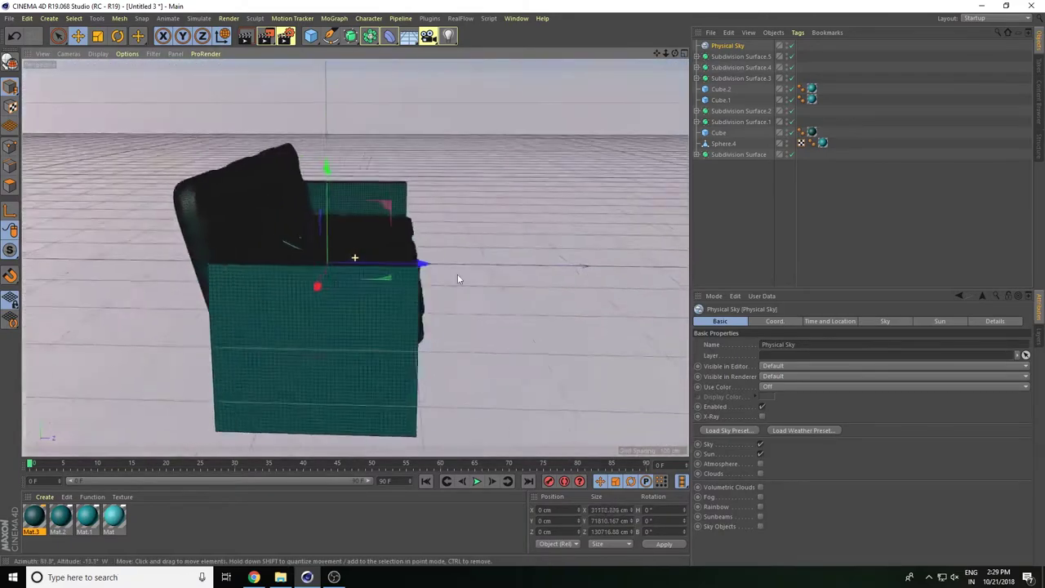
{"action": "left_click_drag", "start_coordinate": [457, 279], "coordinate": [485, 294], "text": "alt"}
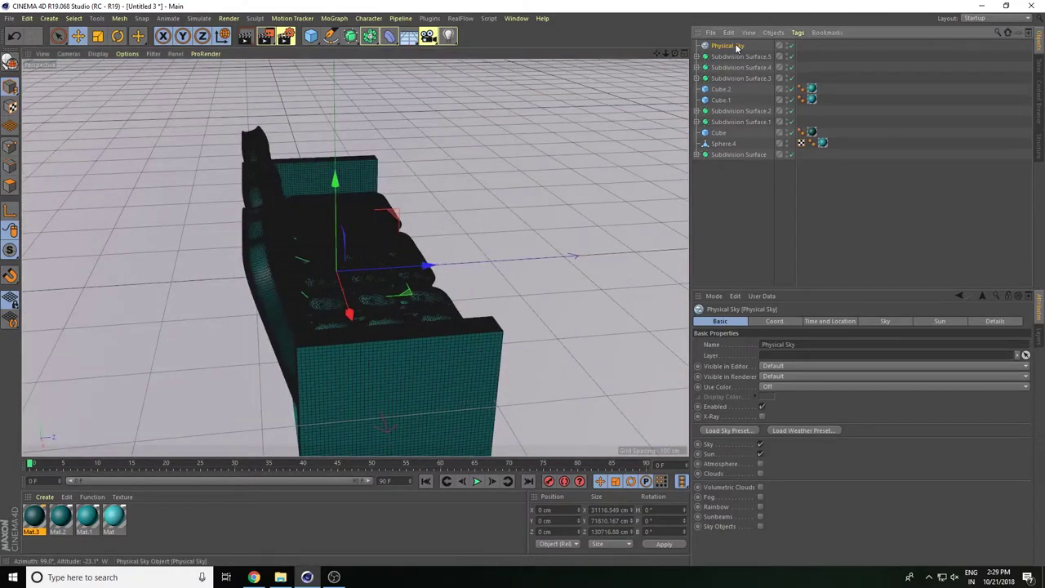
{"action": "key", "text": "Delete"}
Step: Add a Sky object to the scene and render a test preview of the sofa
{"action": "left_click_drag", "start_coordinate": [548, 232], "coordinate": [410, 169], "text": "alt"}
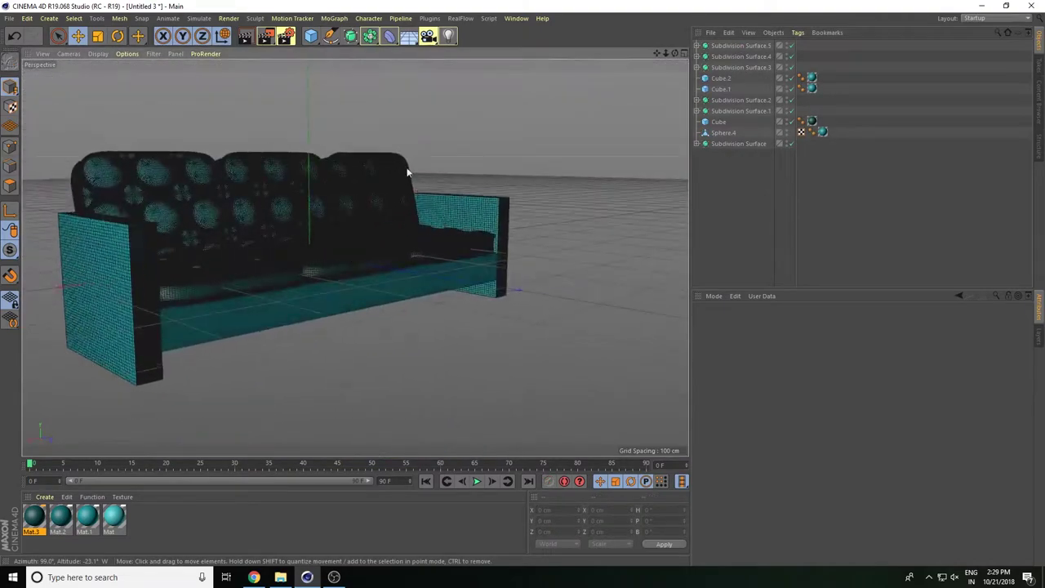
{"action": "left_click", "coordinate": [406, 39]}
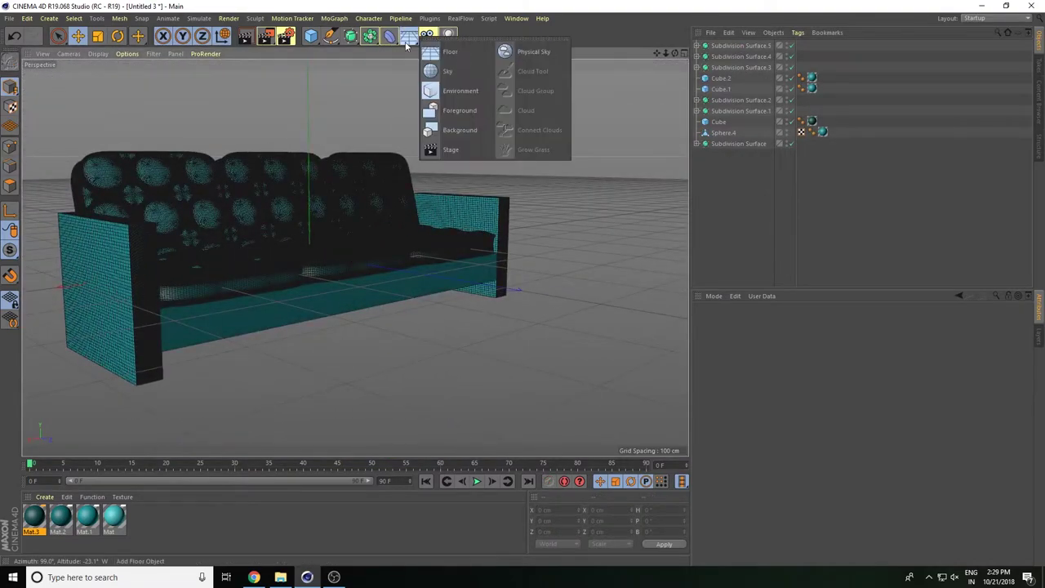
{"action": "left_click", "coordinate": [470, 73]}
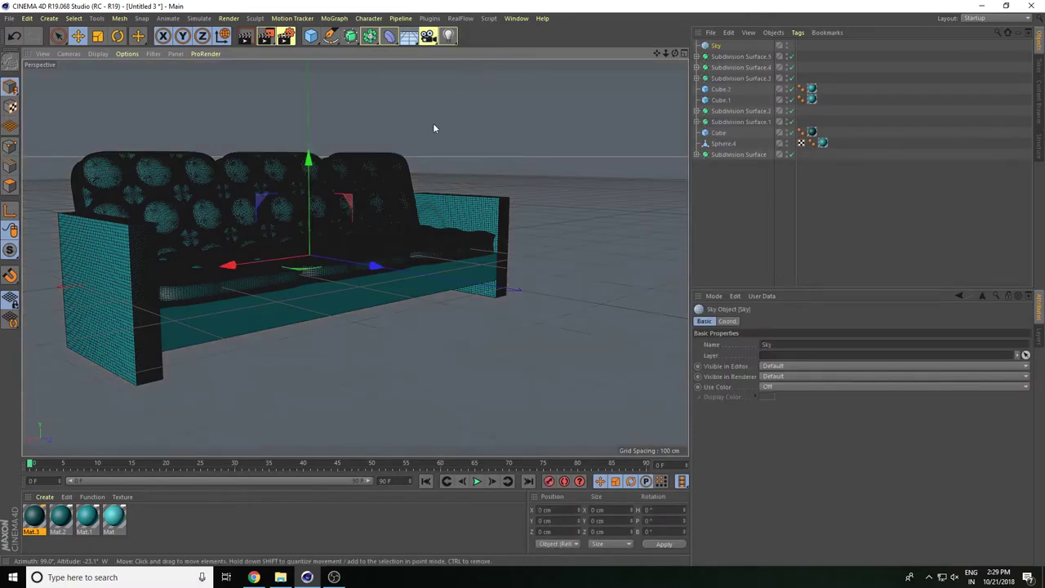
{"action": "mouse_move", "coordinate": [600, 165]}
{"action": "left_mouse_down", "text": "alt"}
{"action": "mouse_move", "coordinate": [552, 201]}
{"action": "mouse_move", "coordinate": [452, 187]}
{"action": "mouse_move", "coordinate": [523, 169]}
{"action": "left_mouse_up", "text": "alt"}
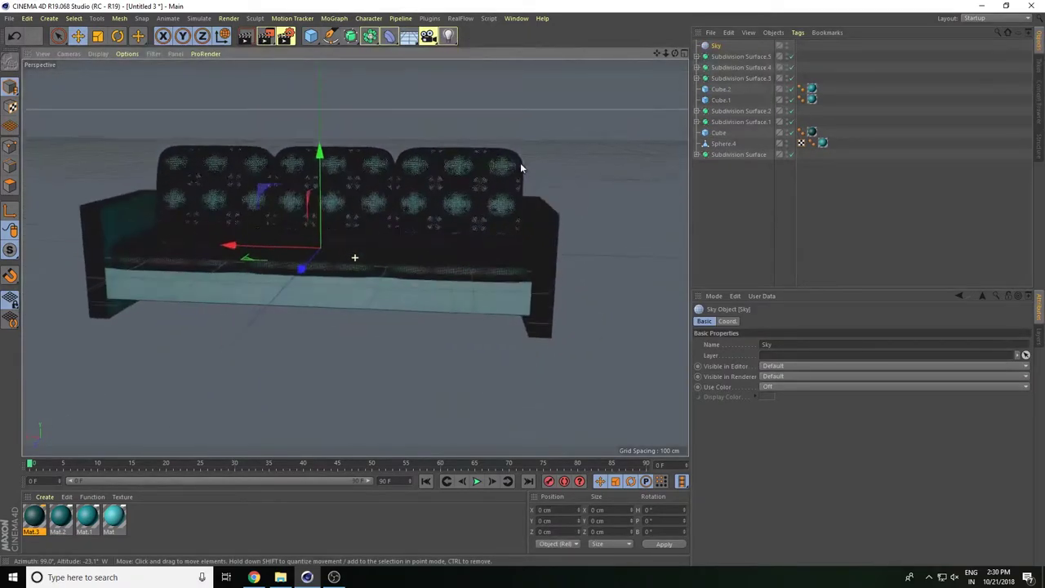
{"action": "left_click", "coordinate": [245, 36]}
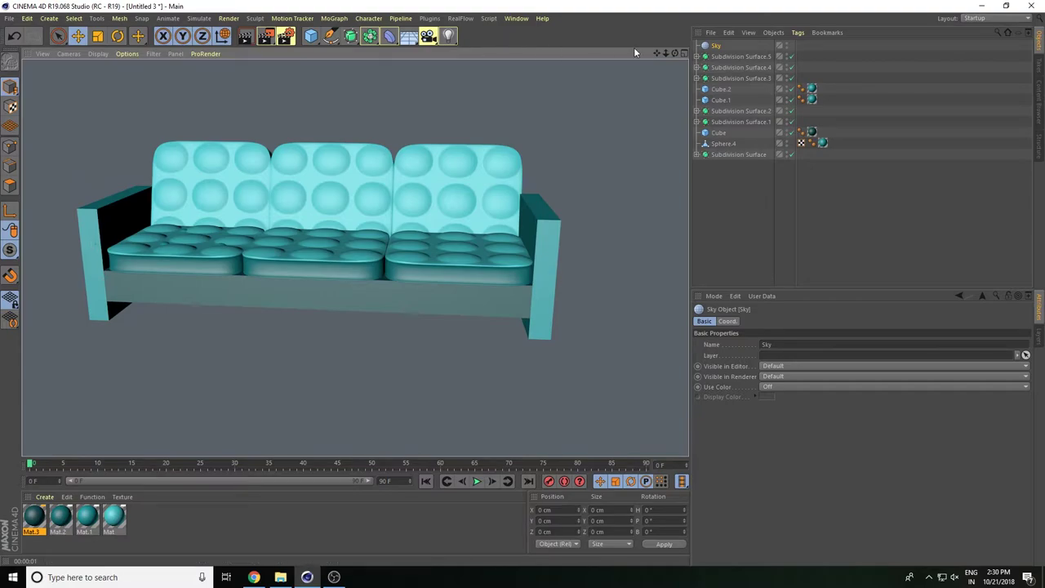
Step: Zoom and orbit around the sofa, render another shaded preview, then close in on the seat cushions
{"action": "left_click_drag", "start_coordinate": [663, 53], "coordinate": [355, 257]}
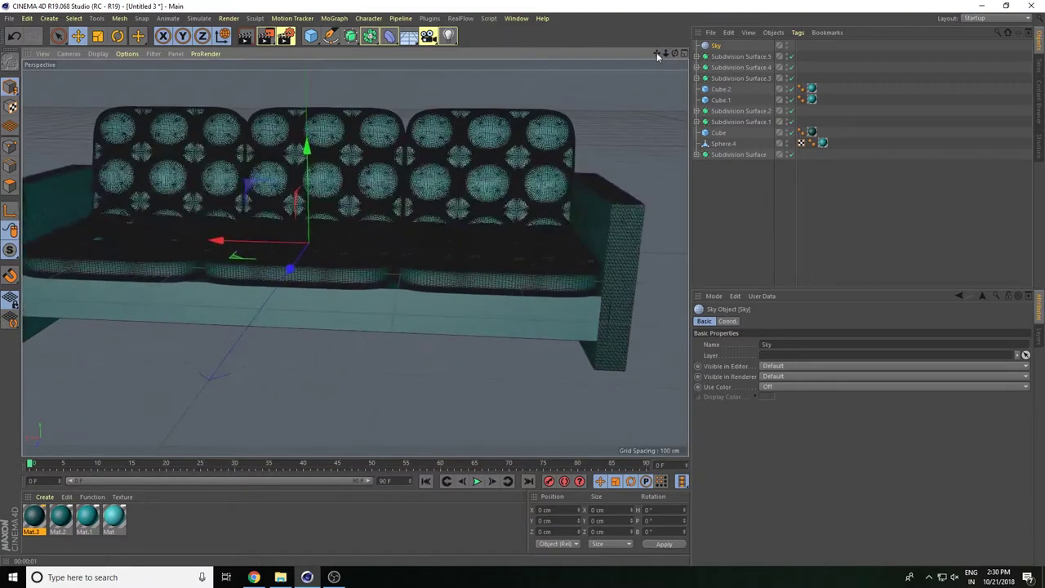
{"action": "mouse_move", "coordinate": [675, 52]}
{"action": "left_mouse_down"}
{"action": "mouse_move", "coordinate": [570, 177]}
{"action": "mouse_move", "coordinate": [631, 113]}
{"action": "mouse_move", "coordinate": [612, 123]}
{"action": "left_mouse_up"}
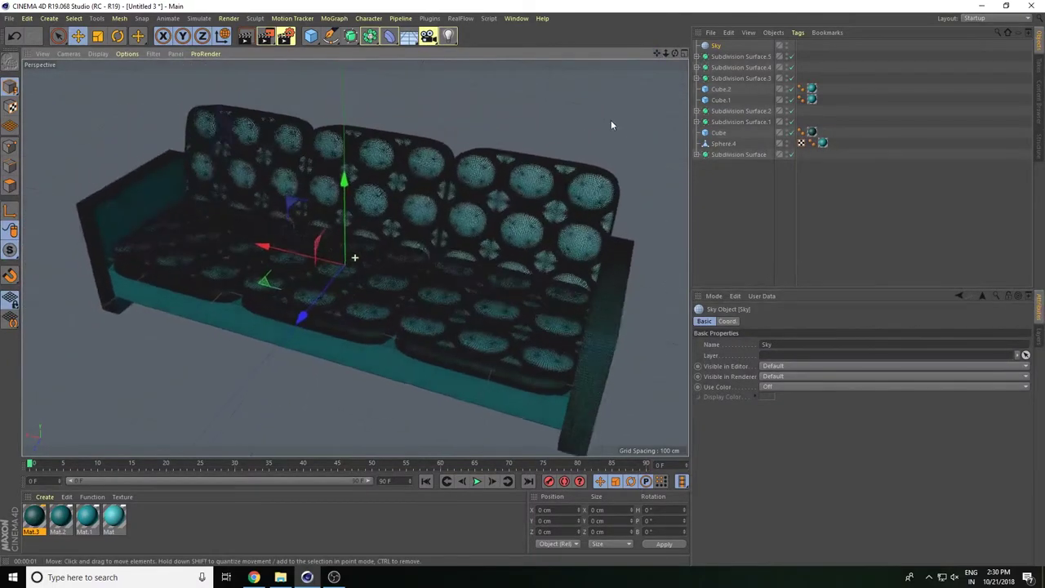
{"action": "mouse_move", "coordinate": [656, 52]}
{"action": "left_mouse_down"}
{"action": "mouse_move", "coordinate": [355, 257]}
{"action": "mouse_move", "coordinate": [616, 124]}
{"action": "mouse_move", "coordinate": [283, 72]}
{"action": "left_mouse_up"}
{"action": "left_click", "coordinate": [245, 36]}
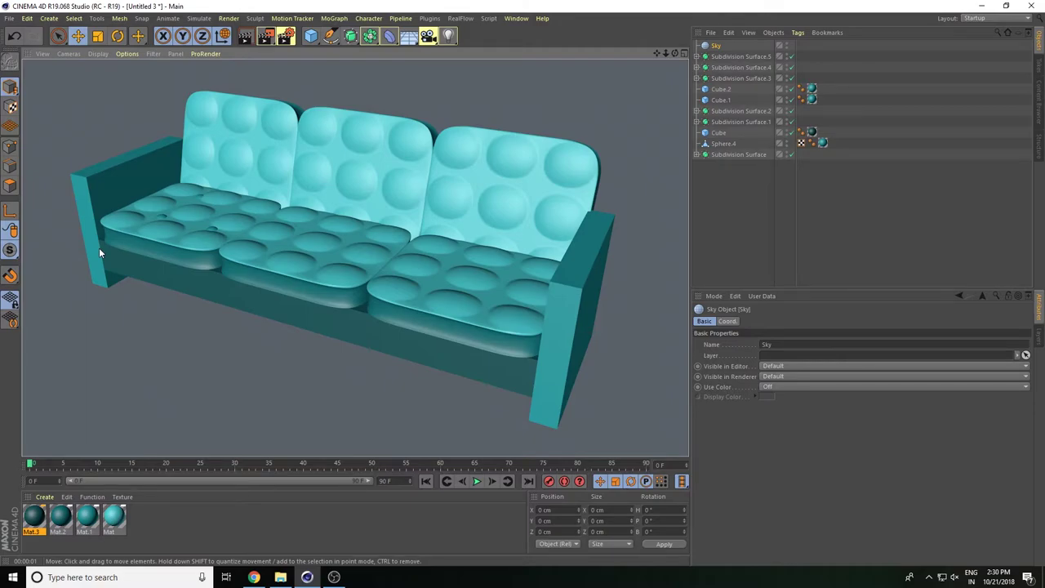
{"action": "left_click_drag", "start_coordinate": [246, 267], "coordinate": [268, 278], "text": "alt"}
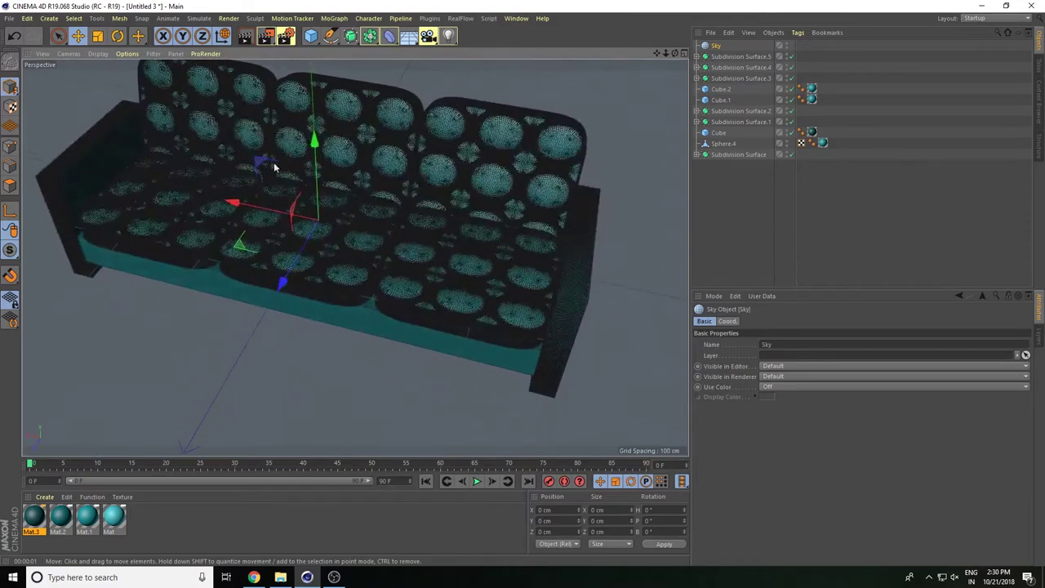
{"action": "left_click_drag", "start_coordinate": [674, 57], "coordinate": [355, 258]}
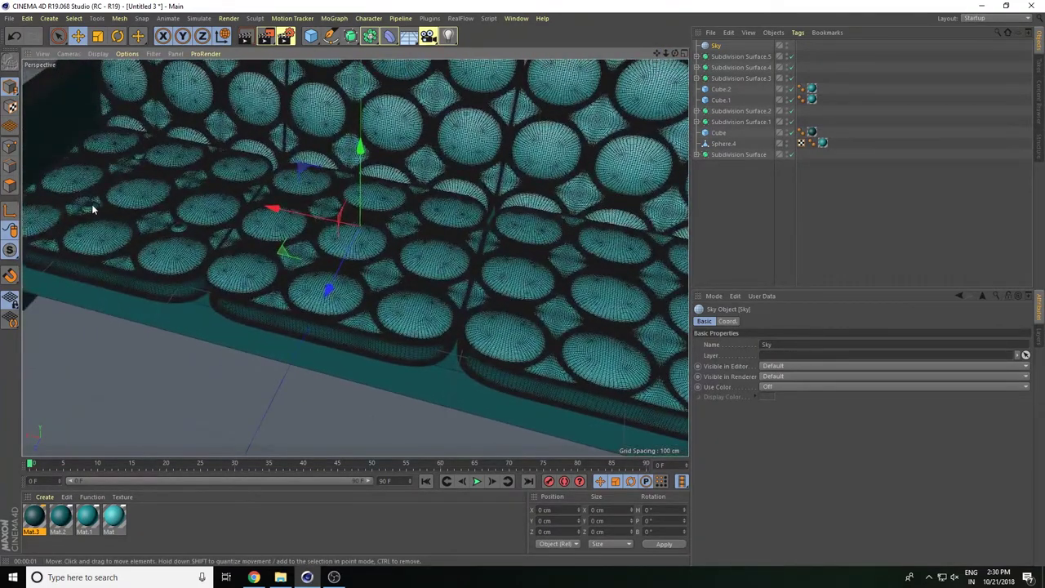
Step: Raise the Sphere.4 buttons above the left seat cushion and shift them into place
{"action": "left_click", "coordinate": [92, 204]}
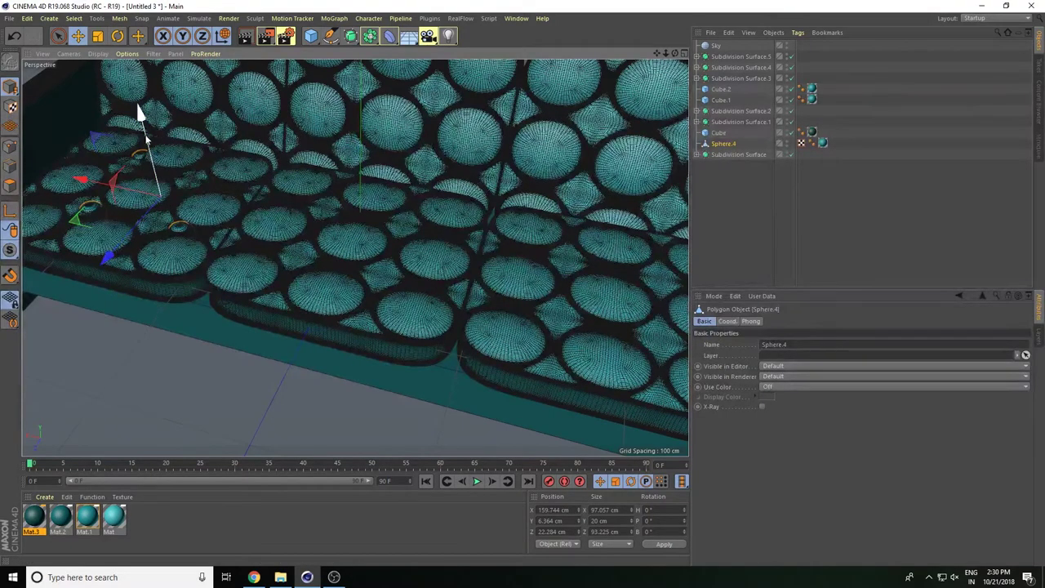
{"action": "mouse_move", "coordinate": [144, 127]}
{"action": "left_mouse_down"}
{"action": "mouse_move", "coordinate": [140, 119]}
{"action": "mouse_move", "coordinate": [102, 219]}
{"action": "left_mouse_up"}
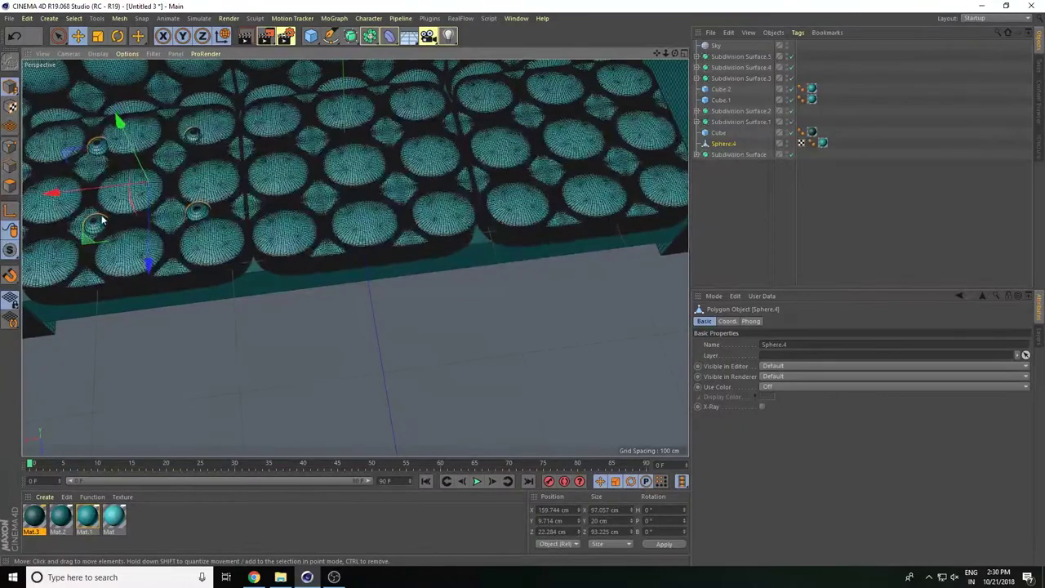
{"action": "left_click_drag", "start_coordinate": [98, 193], "coordinate": [66, 201]}
Step: Duplicate the button spheres onto the middle and right seat cushions, then view the sofa at an angle
{"action": "scroll", "coordinate": [185, 315], "scroll_direction": "up", "scroll_amount": 2}
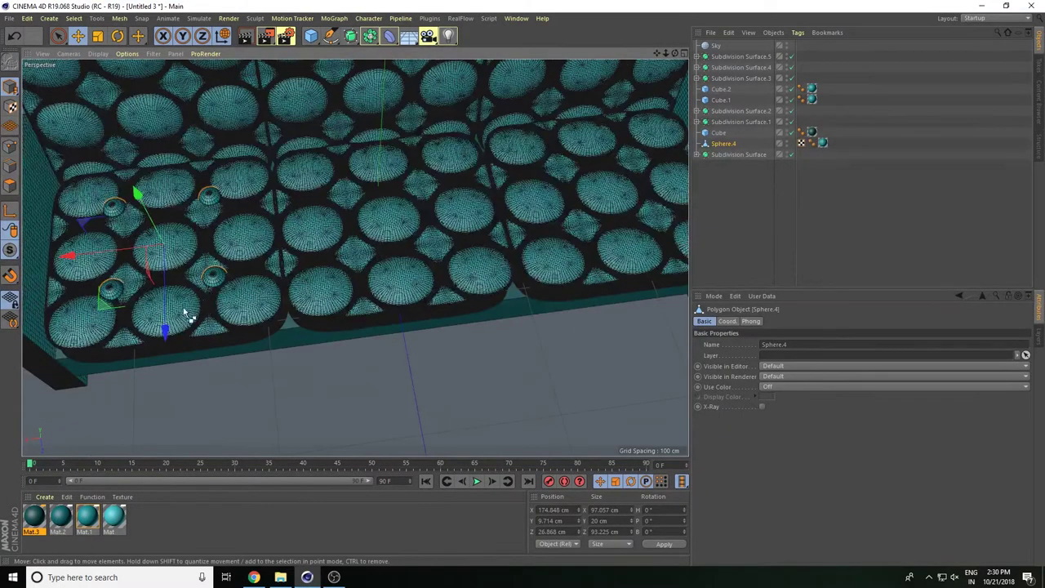
{"action": "left_click_drag", "start_coordinate": [67, 255], "coordinate": [298, 222], "text": "ctrl"}
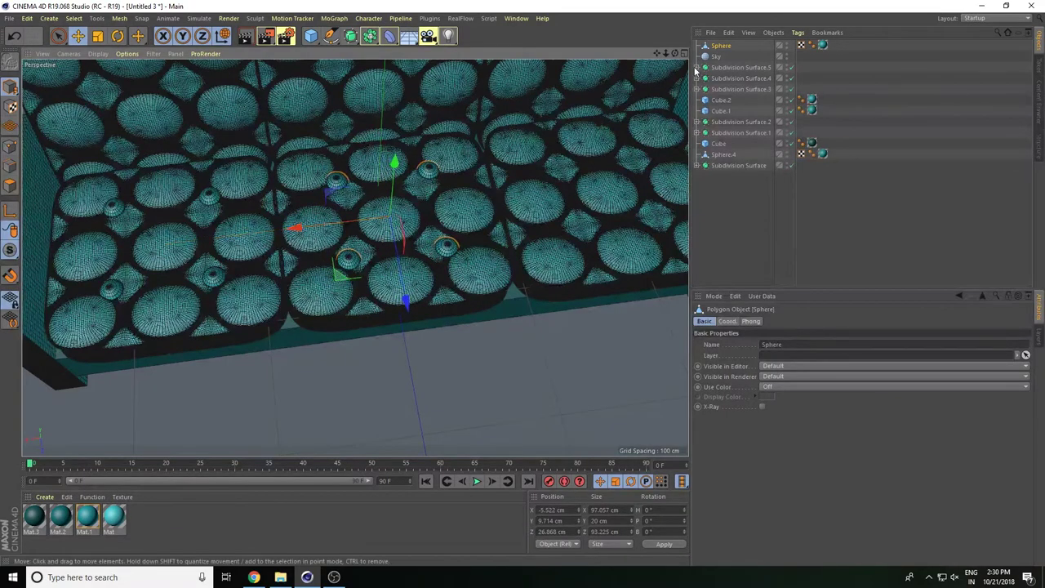
{"action": "left_click_drag", "start_coordinate": [657, 53], "coordinate": [360, 245]}
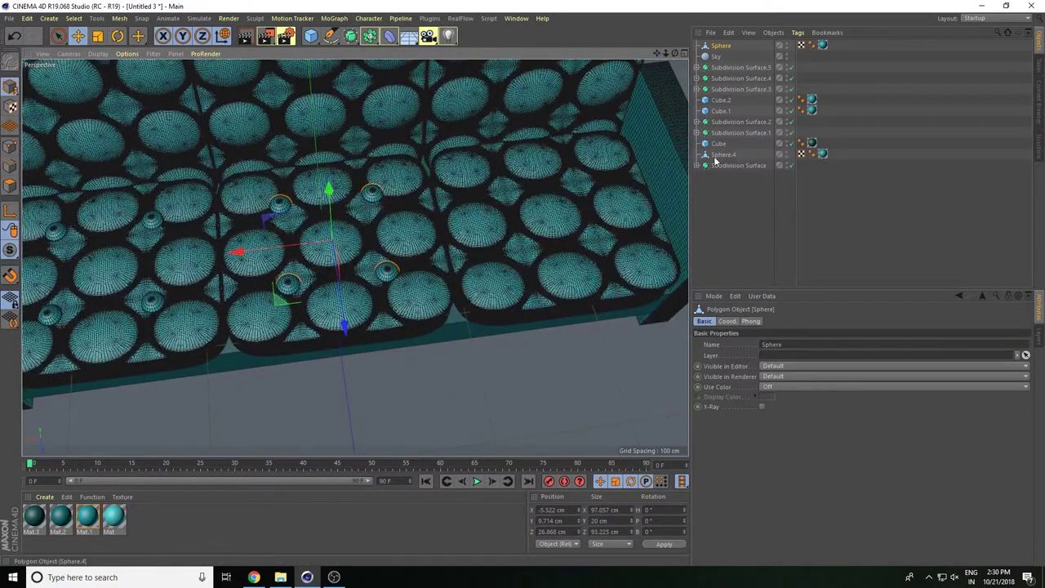
{"action": "mouse_move", "coordinate": [277, 248]}
{"action": "left_mouse_down", "text": "ctrl"}
{"action": "mouse_move", "coordinate": [487, 247]}
{"action": "mouse_move", "coordinate": [445, 237]}
{"action": "left_mouse_up", "text": "ctrl"}
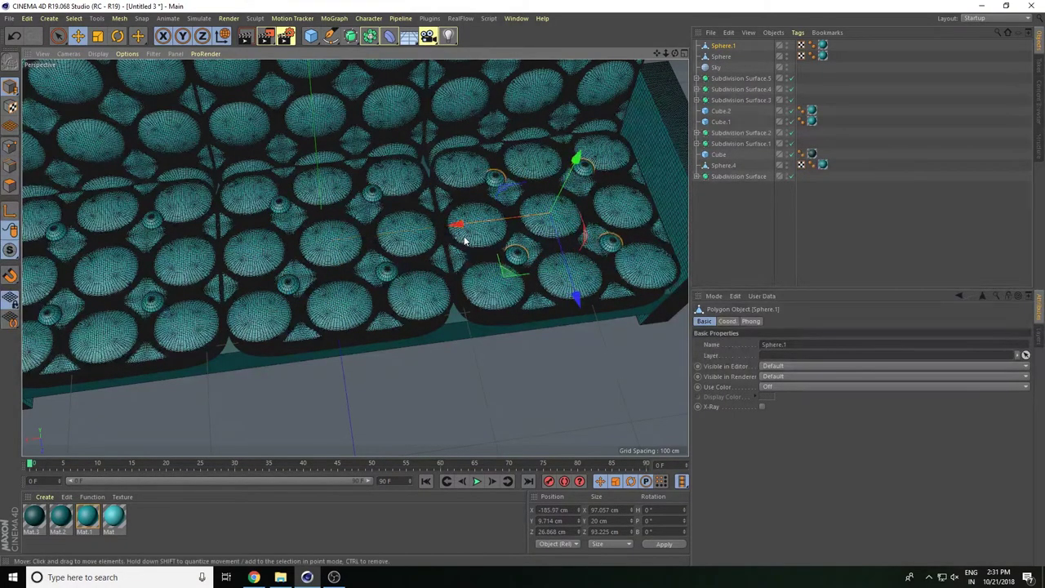
{"action": "mouse_move", "coordinate": [664, 53]}
{"action": "left_mouse_down"}
{"action": "mouse_move", "coordinate": [602, 120]}
{"action": "mouse_move", "coordinate": [632, 60]}
{"action": "mouse_move", "coordinate": [379, 333]}
{"action": "left_mouse_up"}
{"action": "left_click_drag", "start_coordinate": [663, 54], "coordinate": [635, 113]}
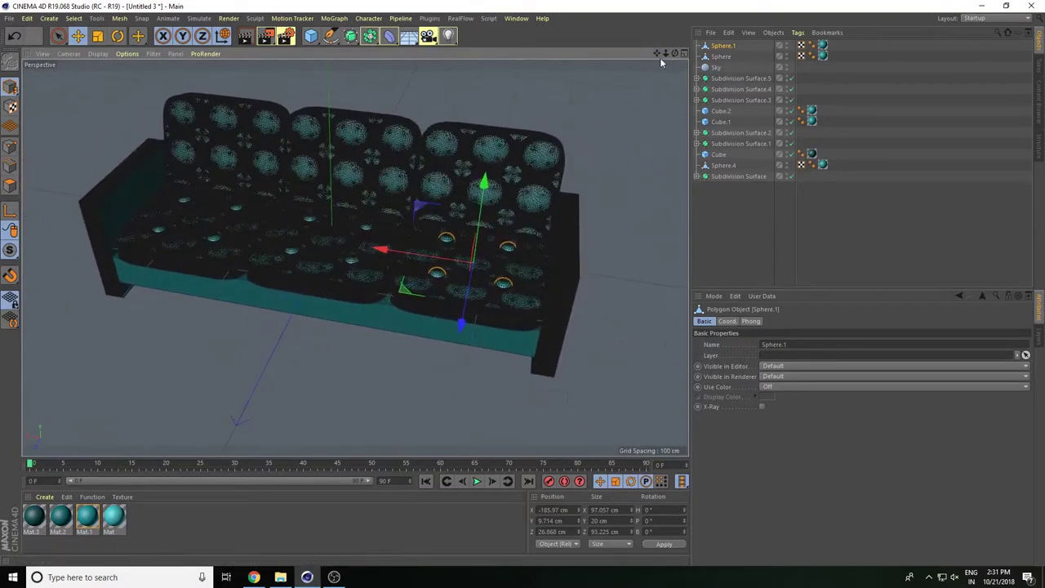
{"action": "left_click_drag", "start_coordinate": [660, 57], "coordinate": [643, 102]}
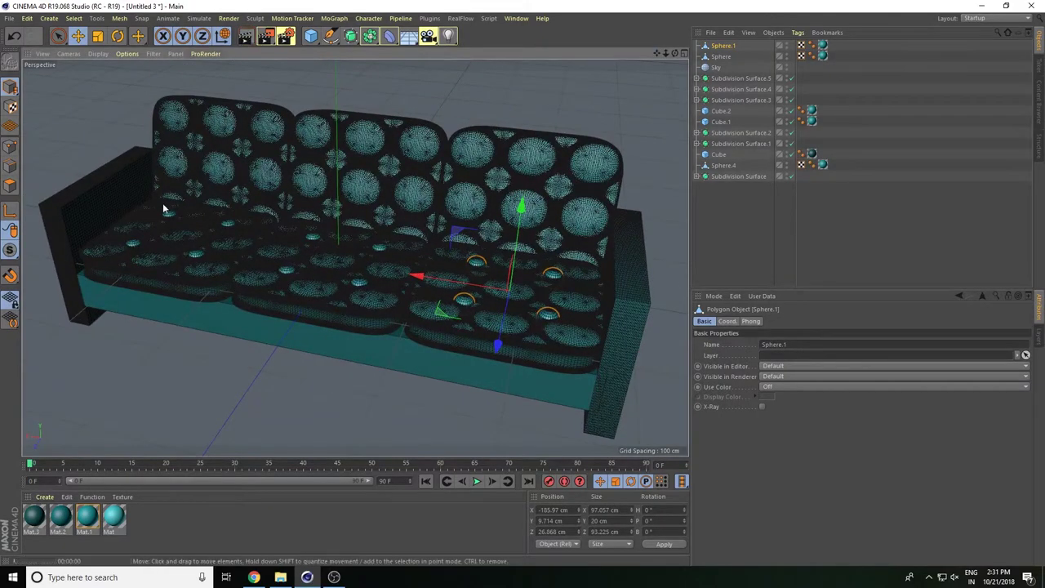
{"action": "key", "text": "alt+r"}
{"action": "key", "text": "Escape"}
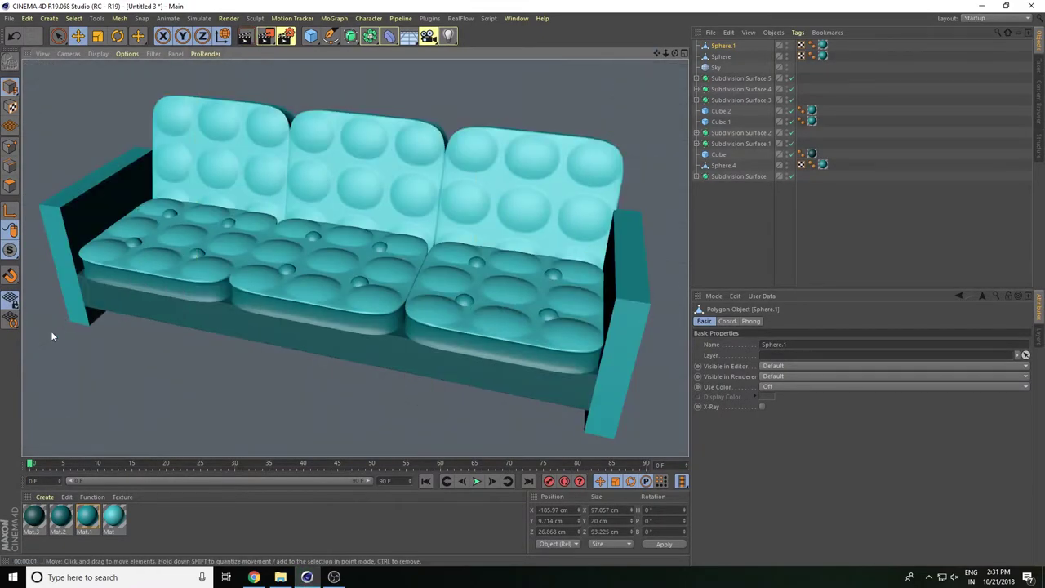